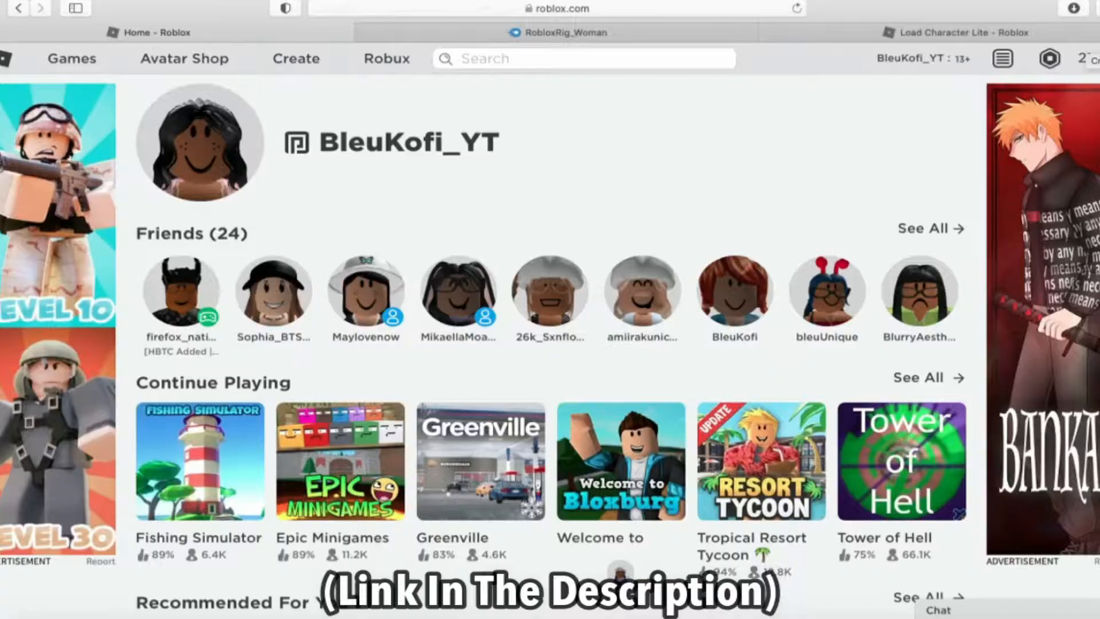
# Step: Open blender.org in a new tab and download Blender 2.91.2 for macOS
pyautogui.press('super+t')
pyautogui.write('blender')
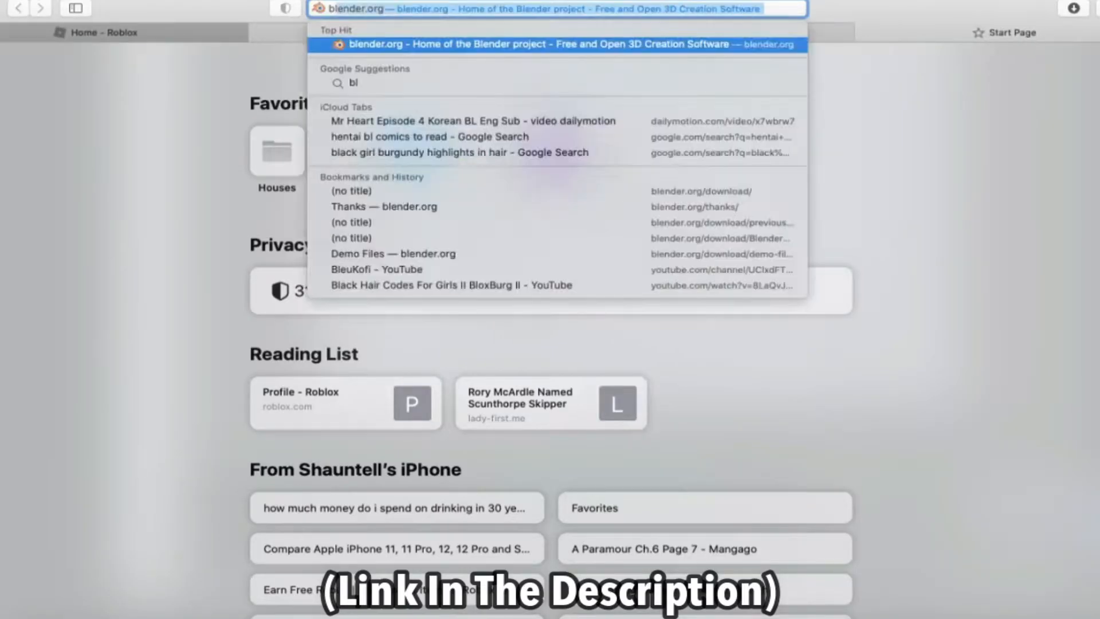
pyautogui.write('.org')
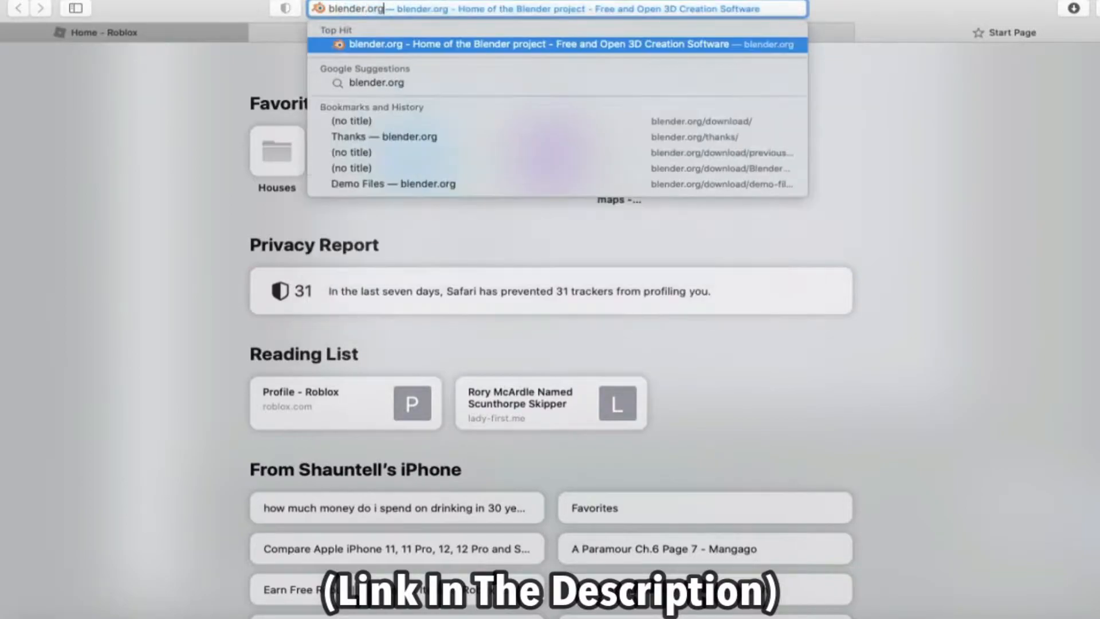
pyautogui.press('Return')
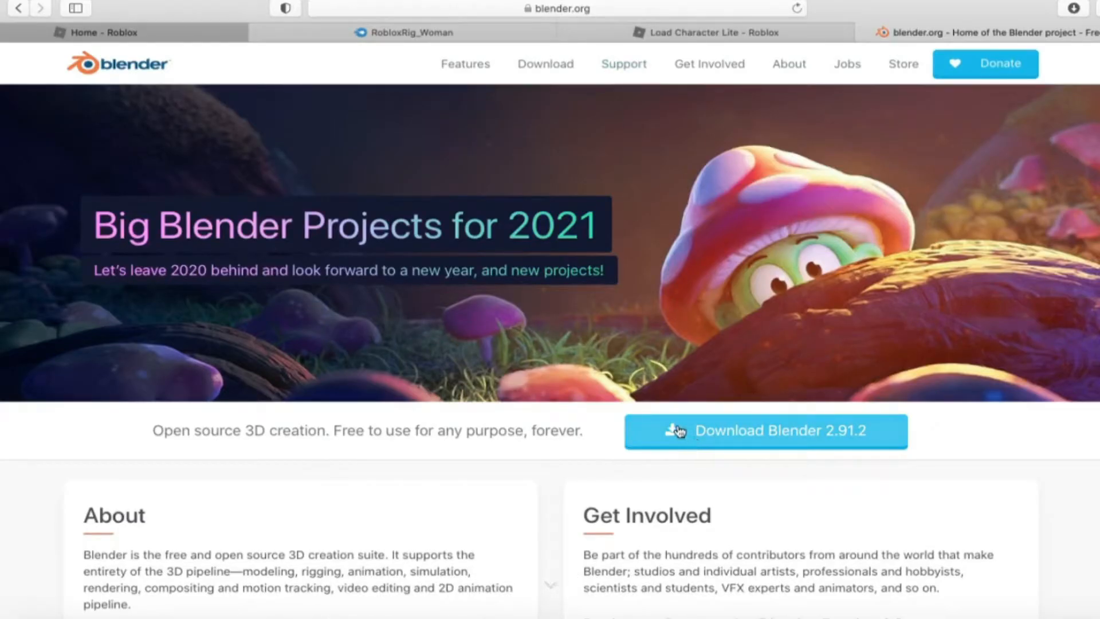
pyautogui.click(675, 429)
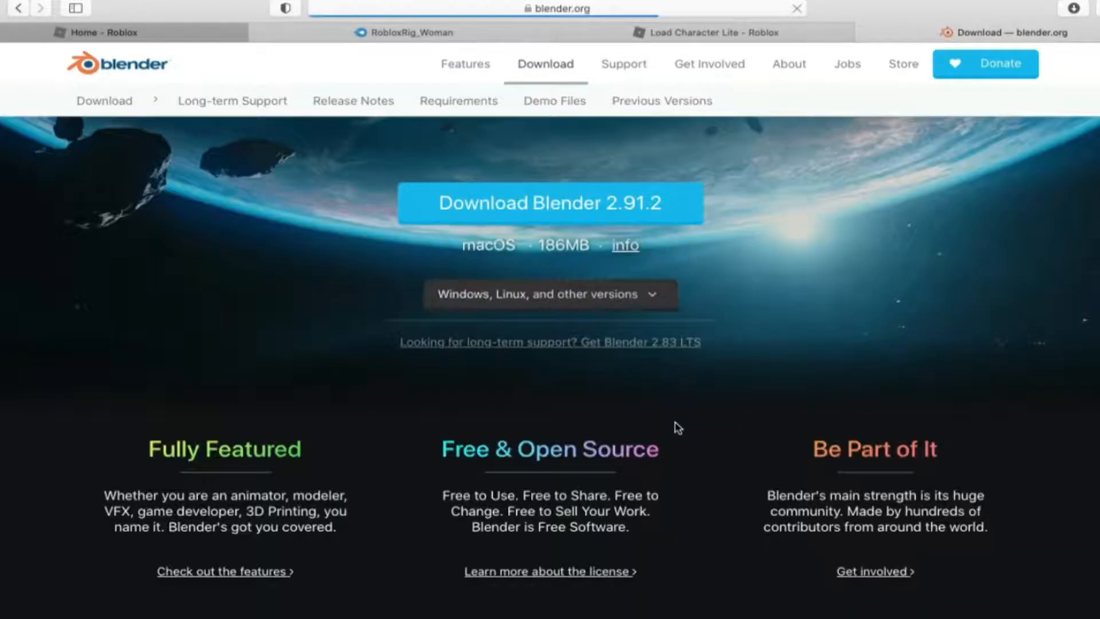
pyautogui.click(597, 209)
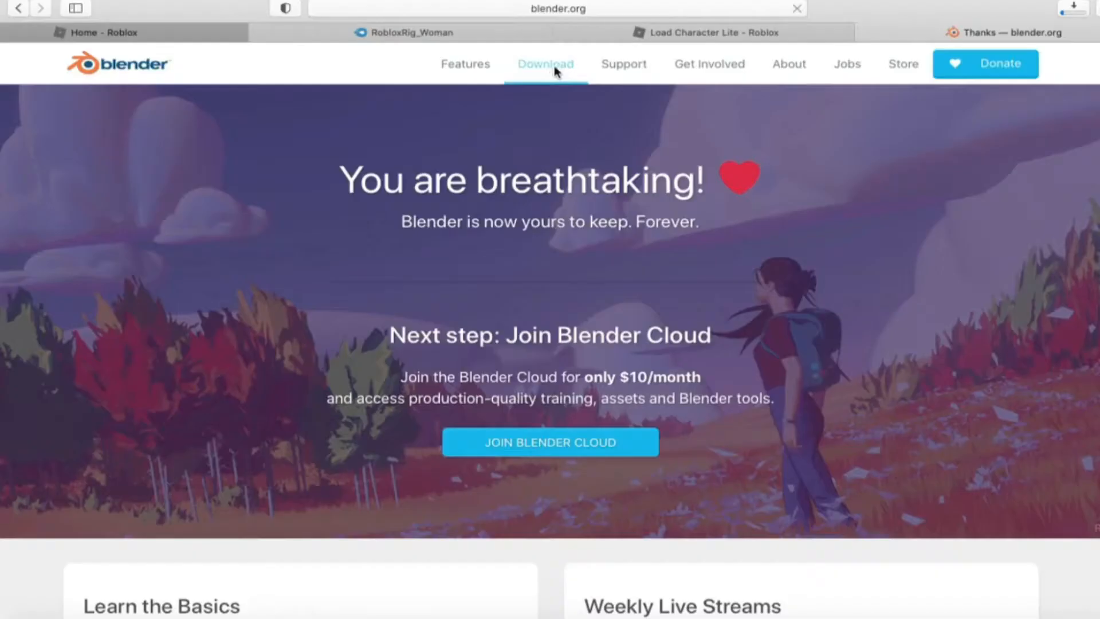
# Step: Examine the Previous Versions page and the full release index for older Blender downloads
pyautogui.click(555, 65)
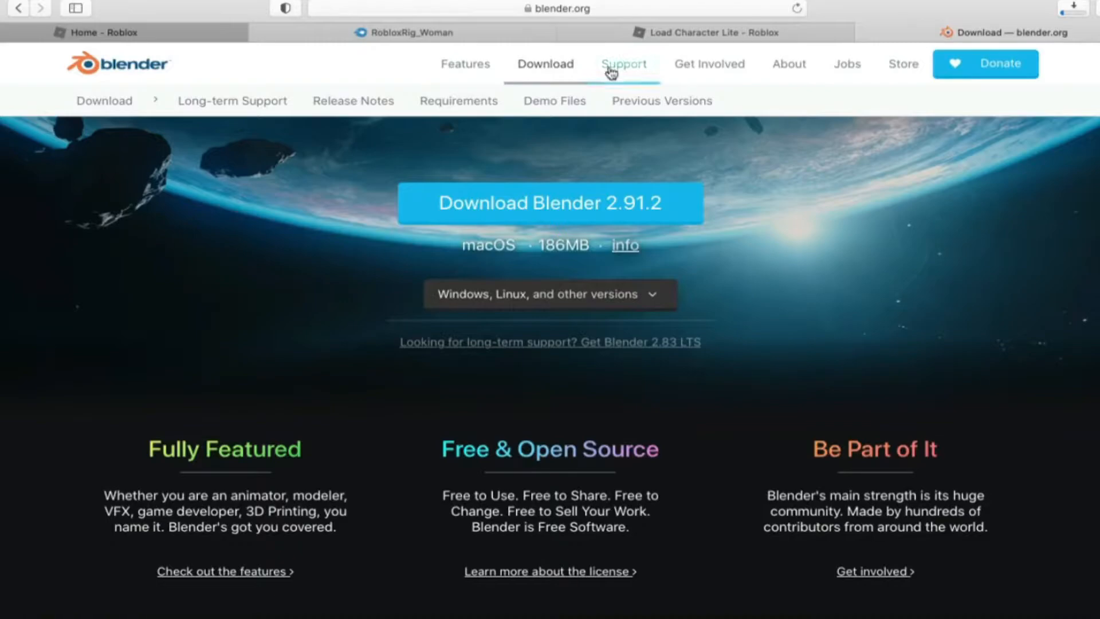
pyautogui.click(652, 103)
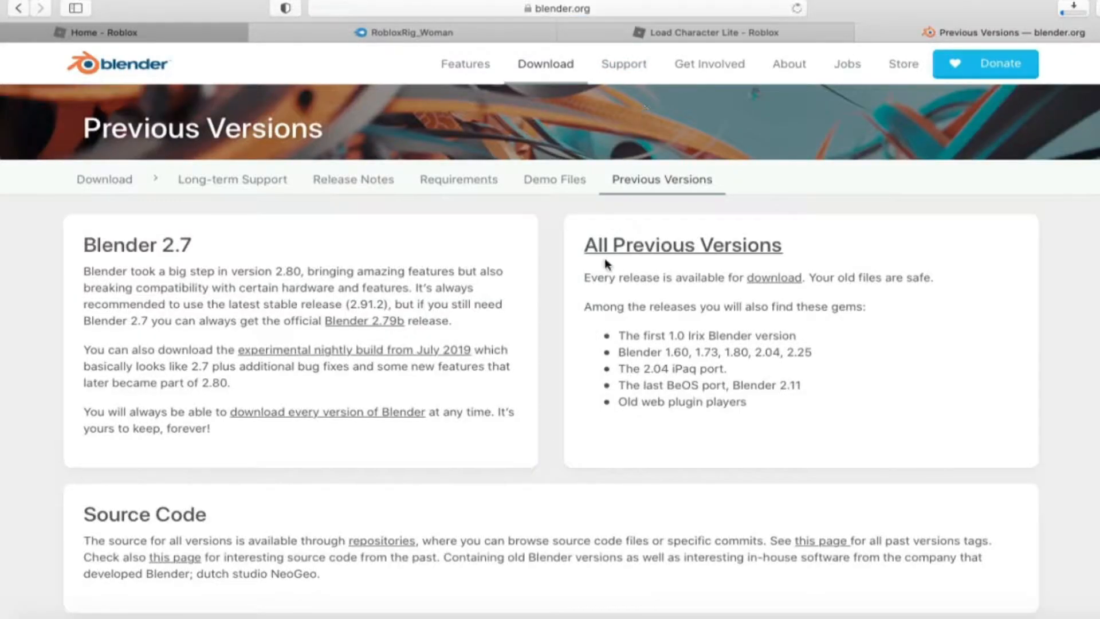
pyautogui.moveTo(577, 243); pyautogui.dragTo(807, 245)
pyautogui.click(807, 245)
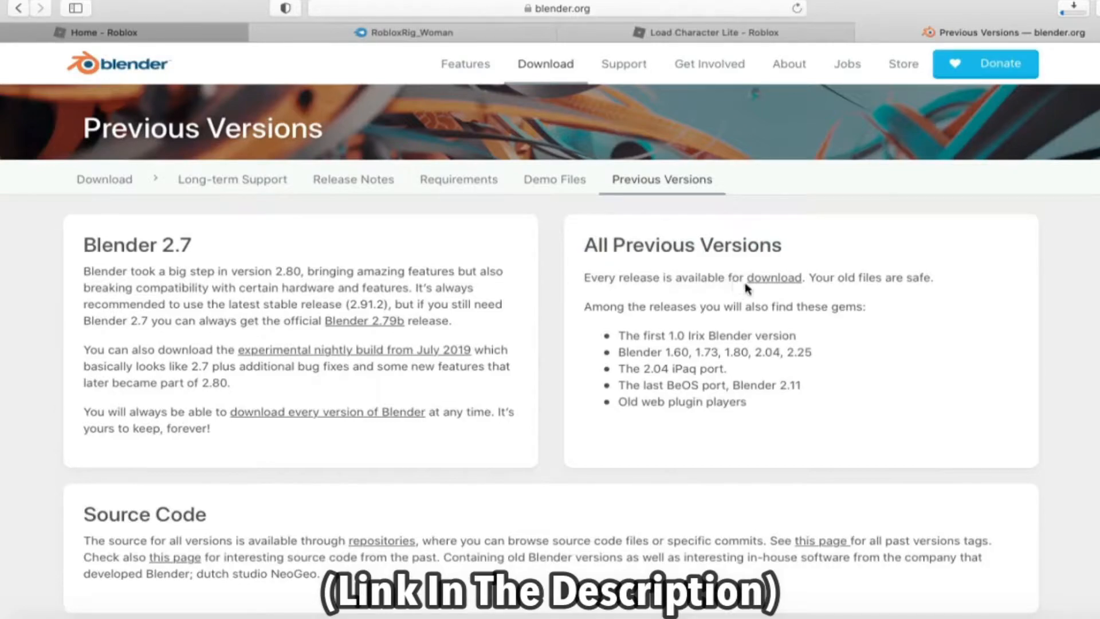
pyautogui.click(764, 280)
pyautogui.scroll(-5, 368, 211)
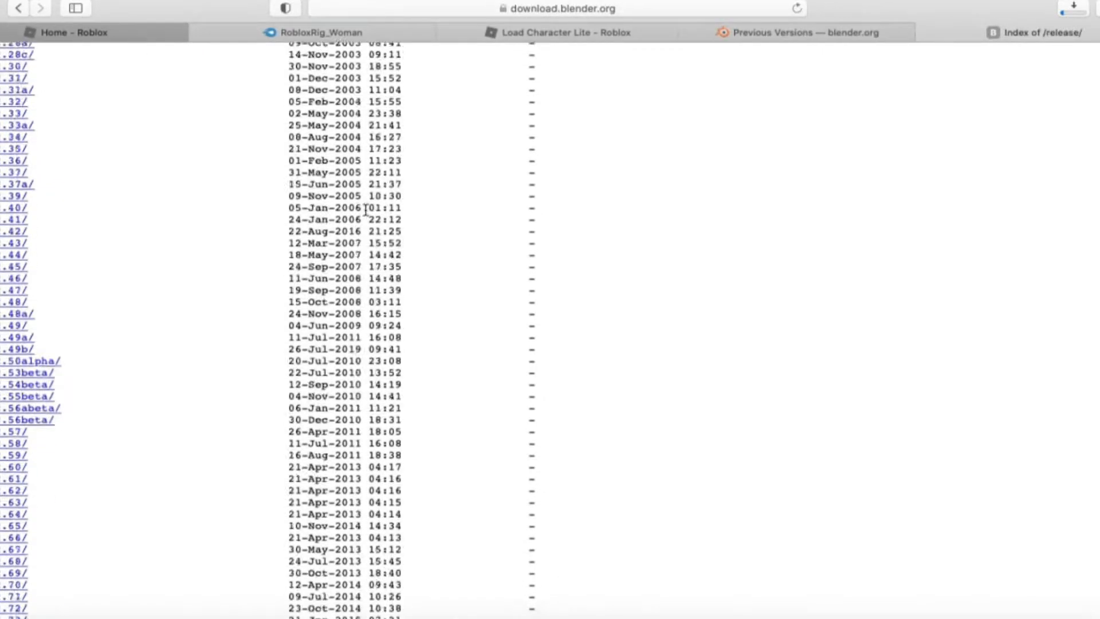
pyautogui.scroll(-5, 368, 210)
pyautogui.scroll(10, 231, 154)
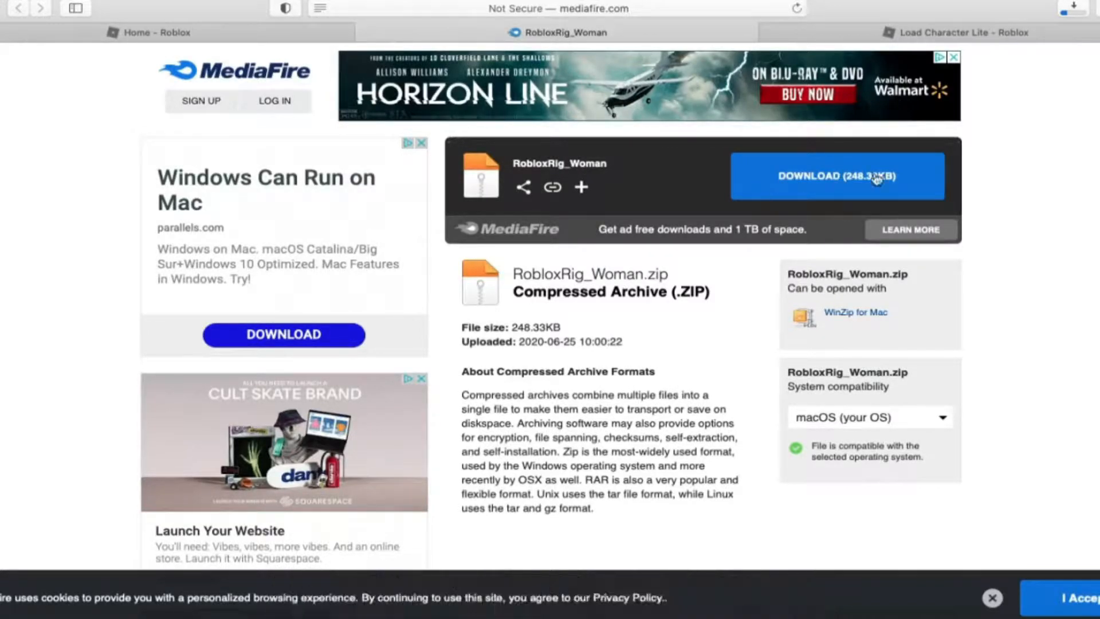
# Step: Download the RobloxRig_Woman.zip archive from its MediaFire page and check it in the downloads
pyautogui.click(853, 180)
pyautogui.click(993, 595)
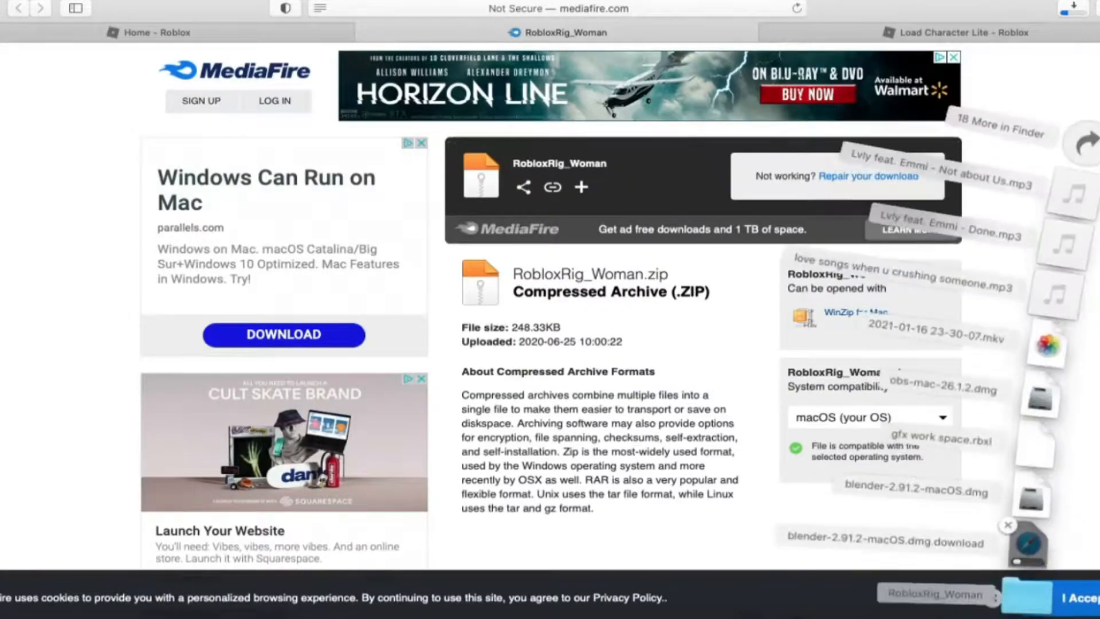
pyautogui.click(1054, 527)
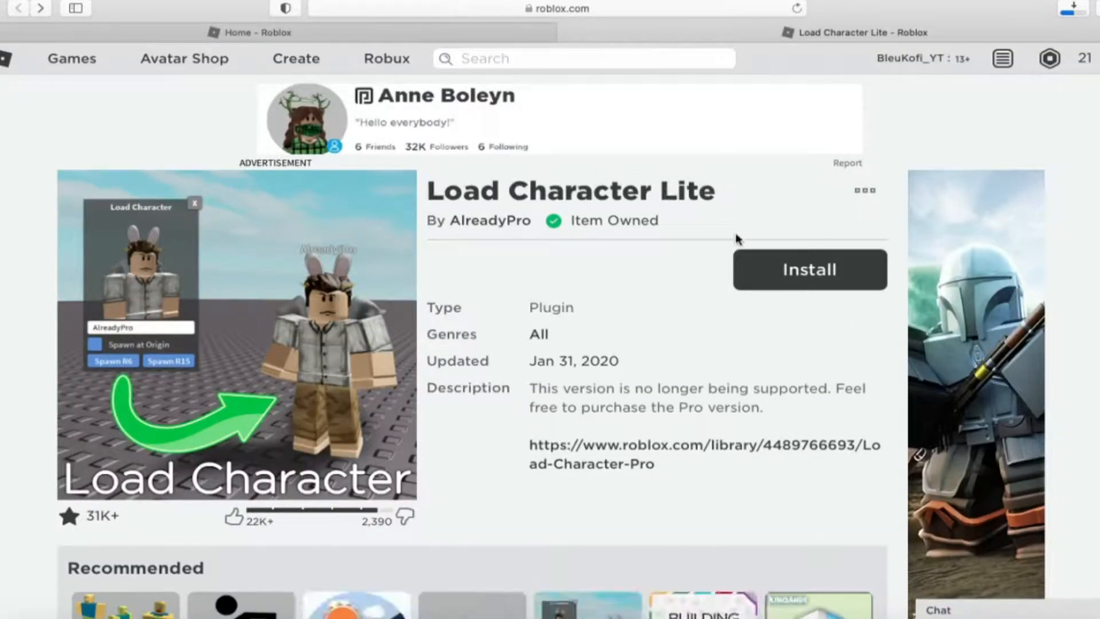
# Step: Install the Load Character Lite plugin from its Roblox page, allowing Roblox Studio to open
pyautogui.click(787, 276)
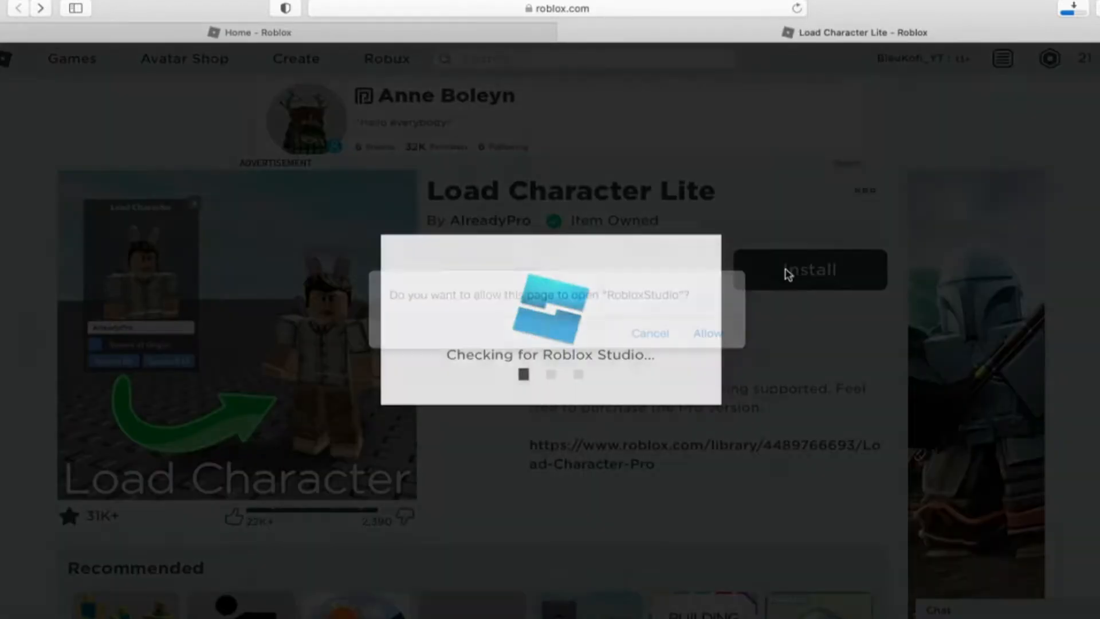
pyautogui.click(708, 333)
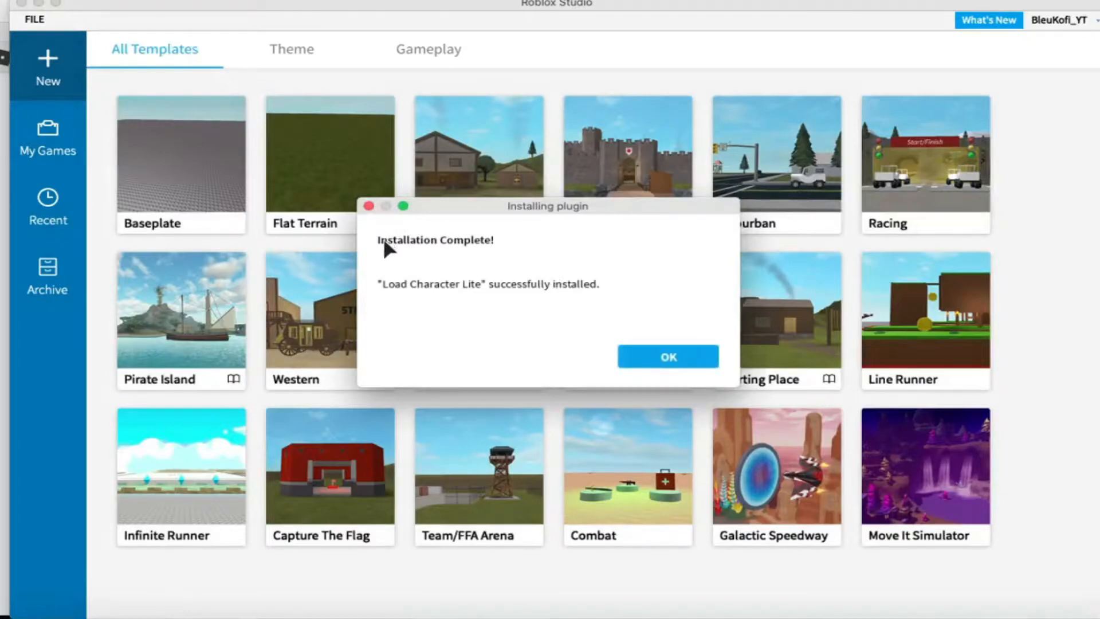
pyautogui.click(662, 355)
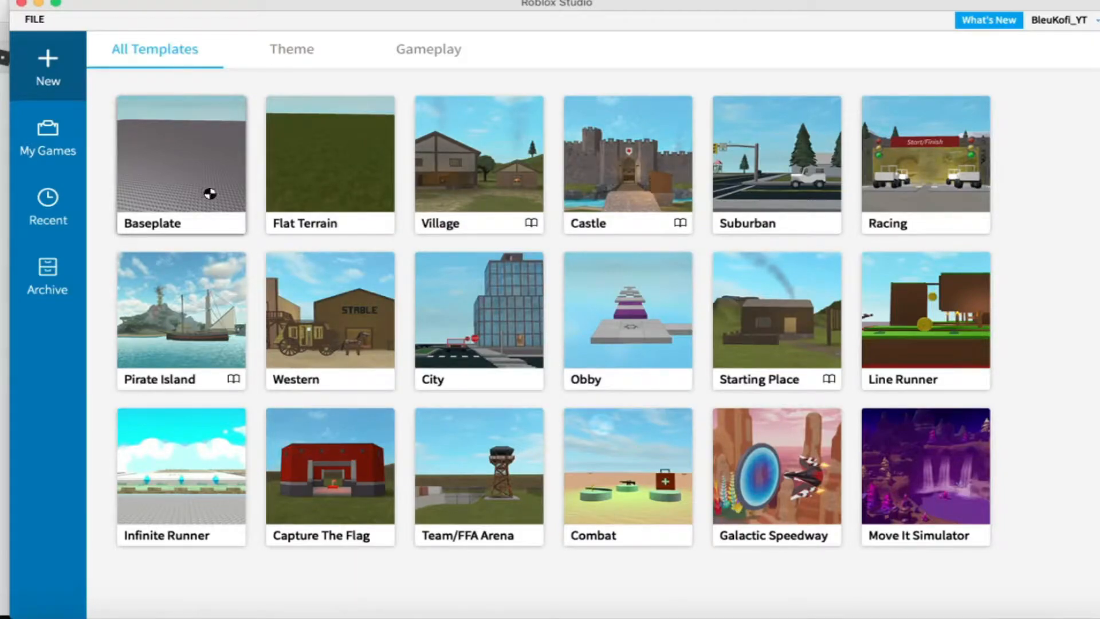
# Step: Create a new place from the Baseplate template and open the Load Character plugin
pyautogui.click(206, 194)
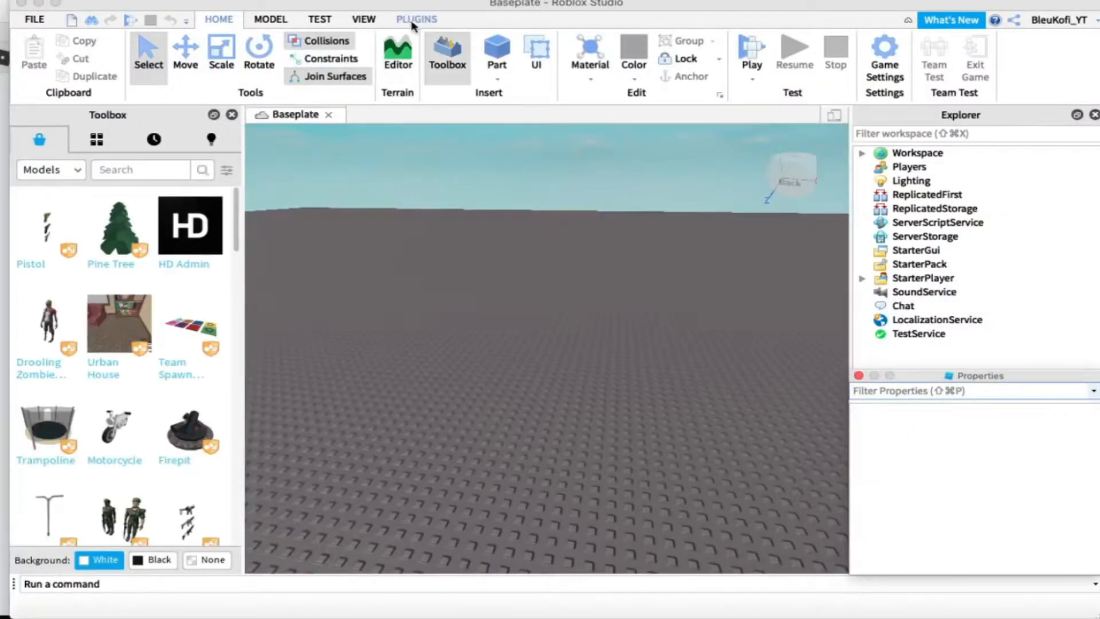
pyautogui.click(417, 20)
pyautogui.click(172, 51)
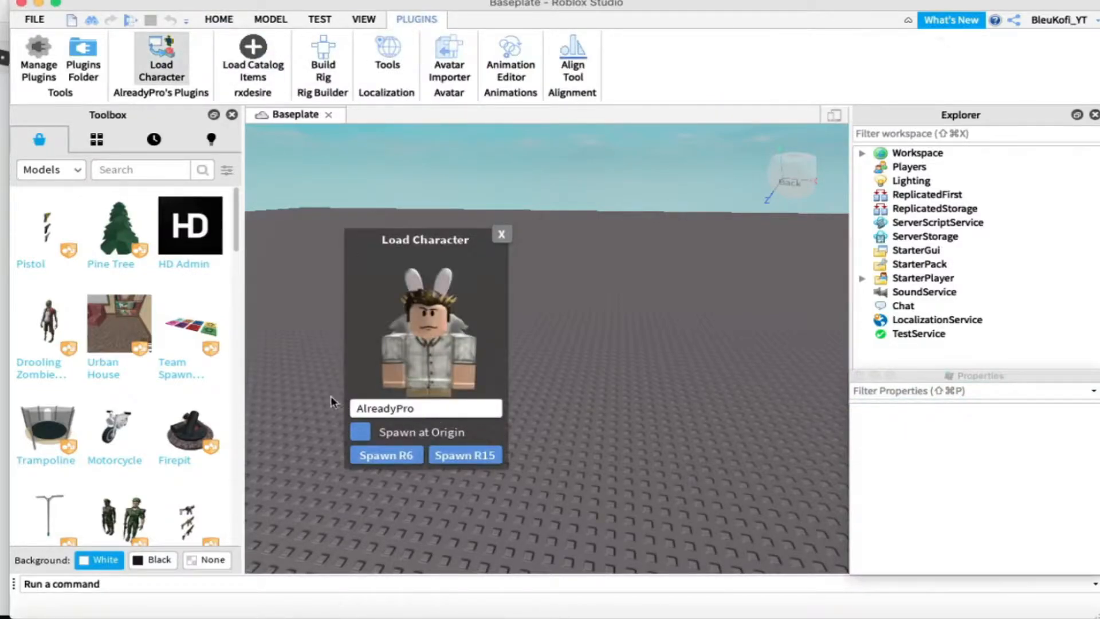
# Step: Enter the account's username in Load Character, spawn the avatar as R6 and close the plugin window
pyautogui.click(407, 409)
pyautogui.write('bleukofi_yt')
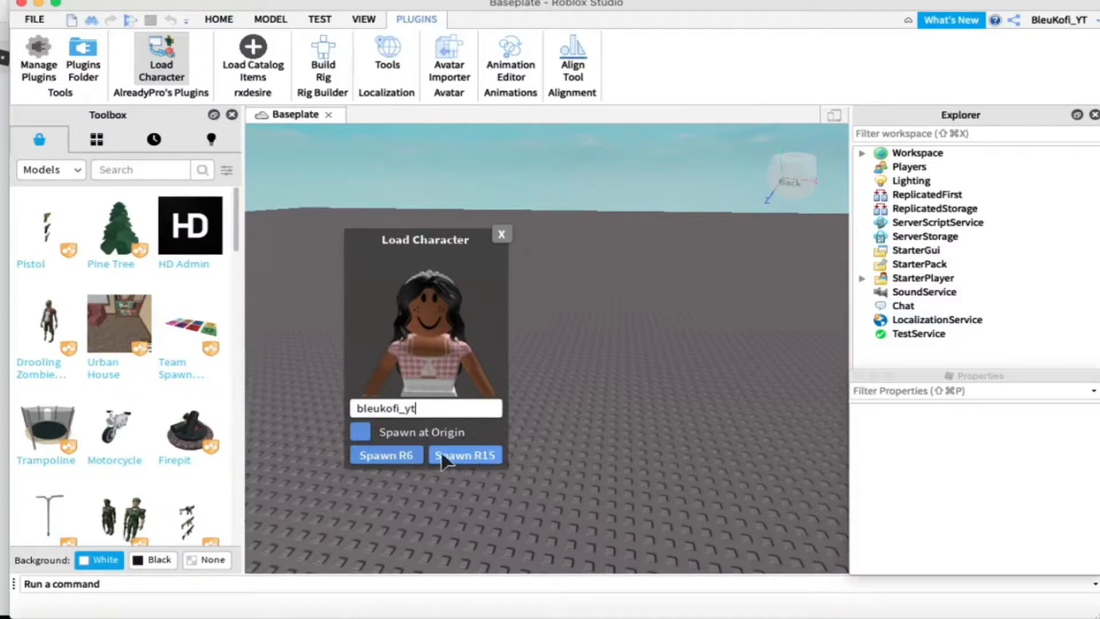
pyautogui.click(369, 454)
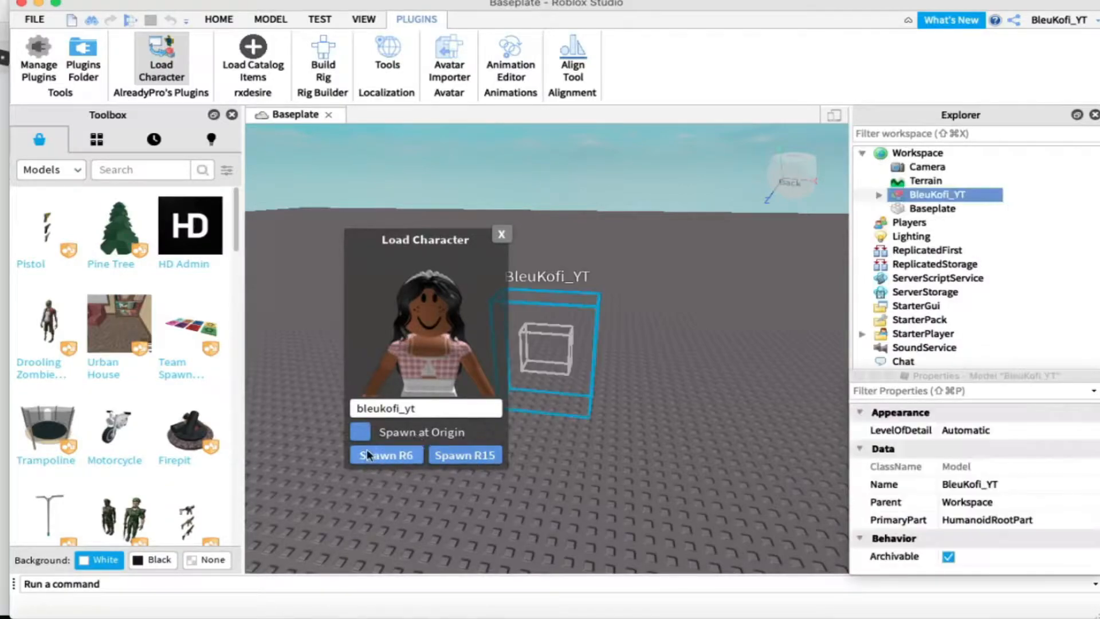
pyautogui.click(501, 234)
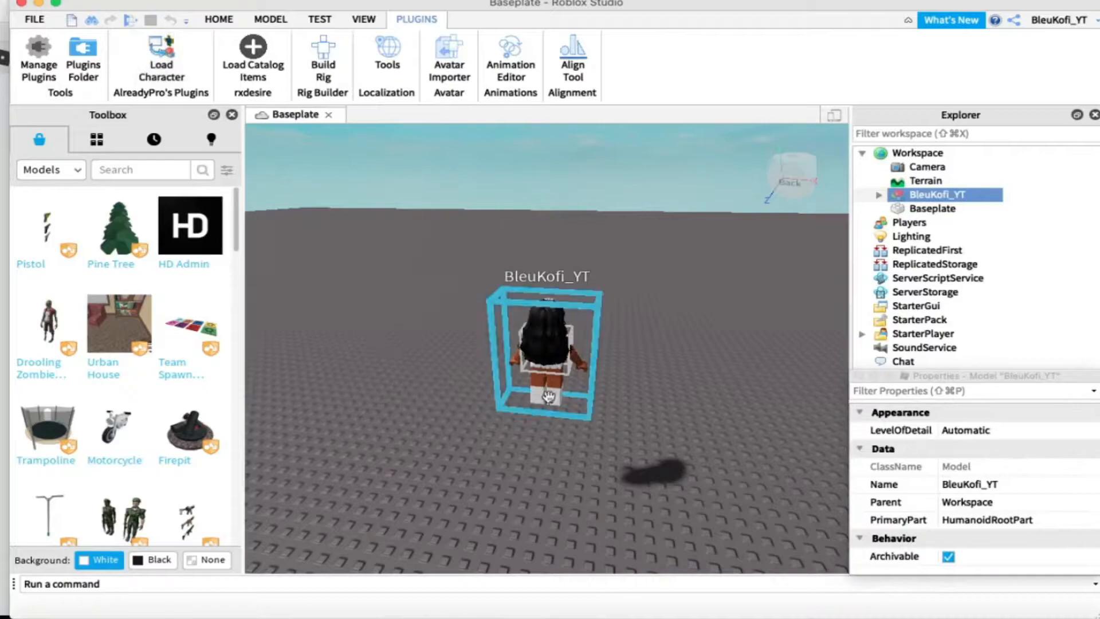
# Step: Inspect the spawned avatar from the front and select its model
pyautogui.click(565, 474)
pyautogui.scroll(5, 565, 476)
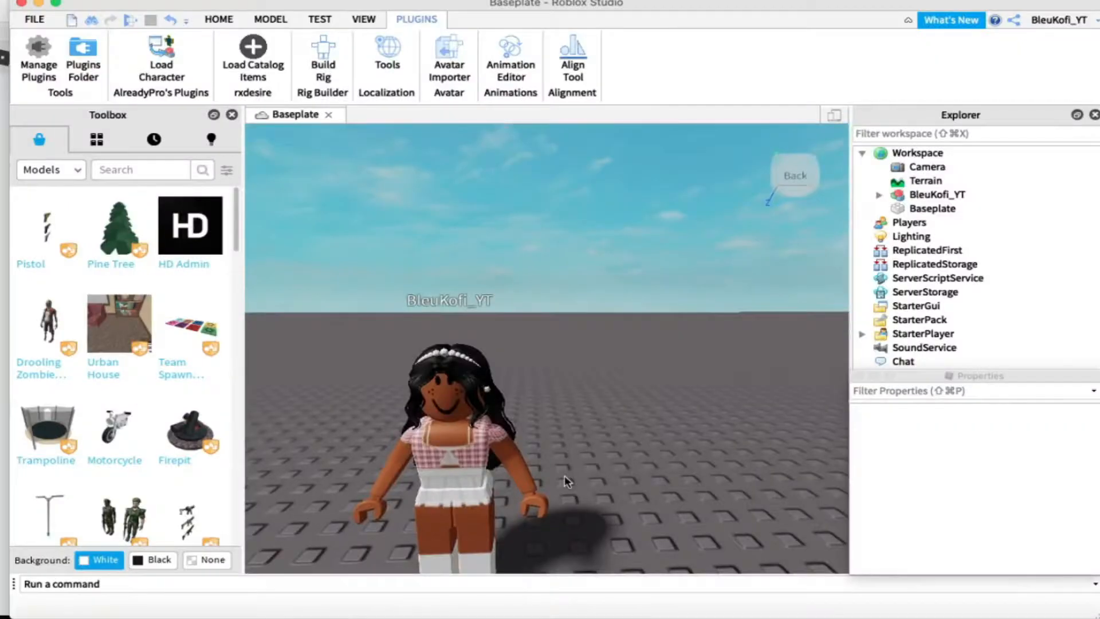
pyautogui.scroll(-3, 565, 475)
pyautogui.scroll(3, 564, 476)
pyautogui.press('a')
pyautogui.press('e')
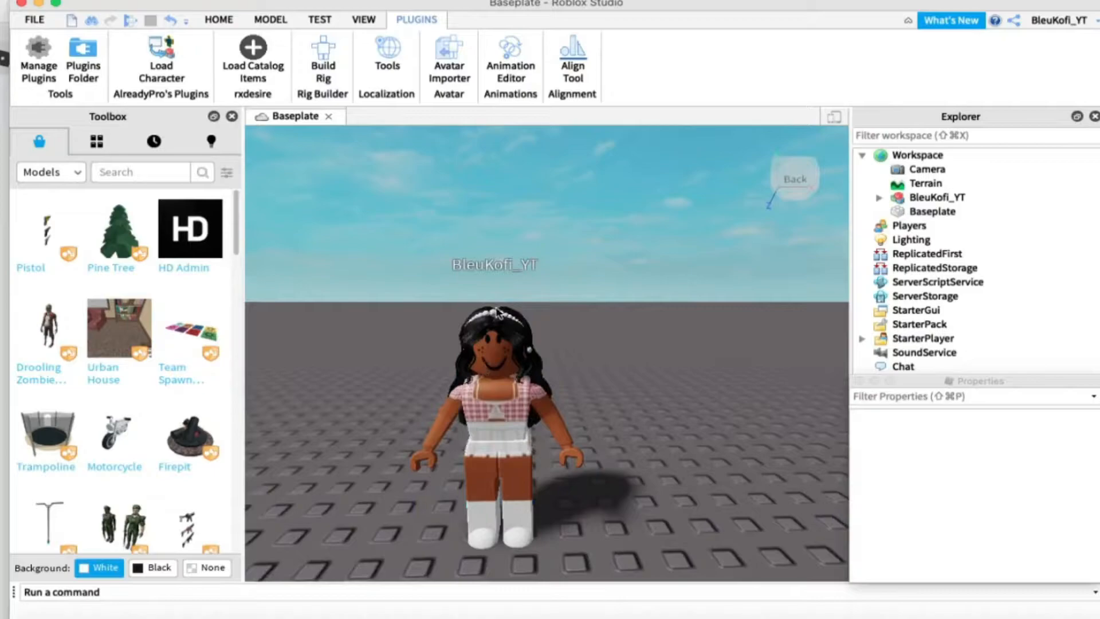
pyautogui.click(509, 412)
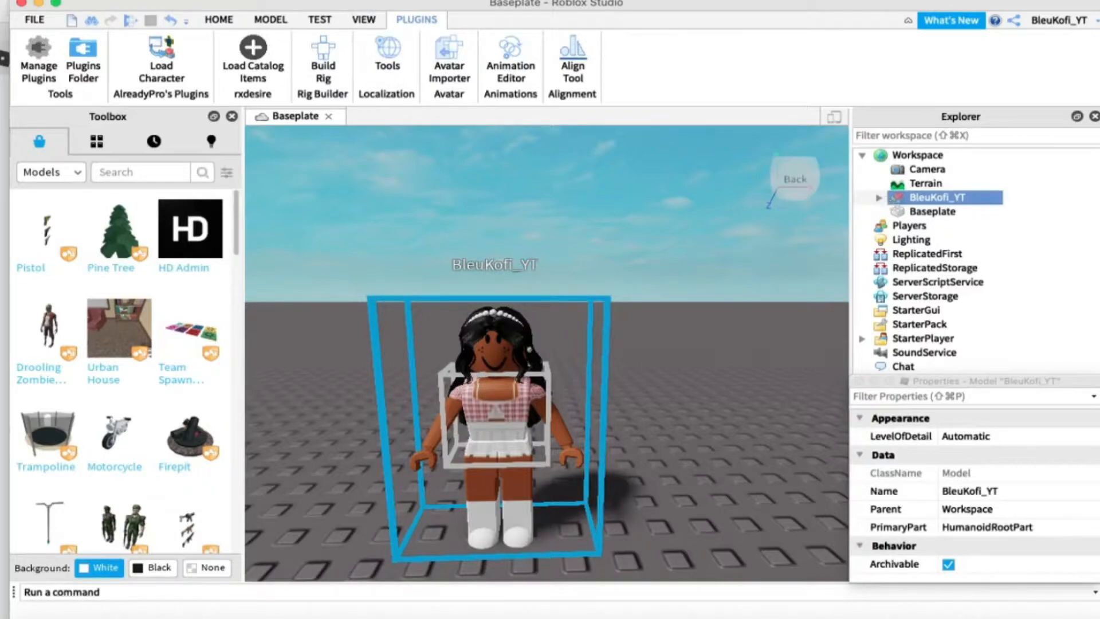
# Step: Switch back to the browser and open the Favorites list from the account's Roblox profile
pyautogui.click(38, 3)
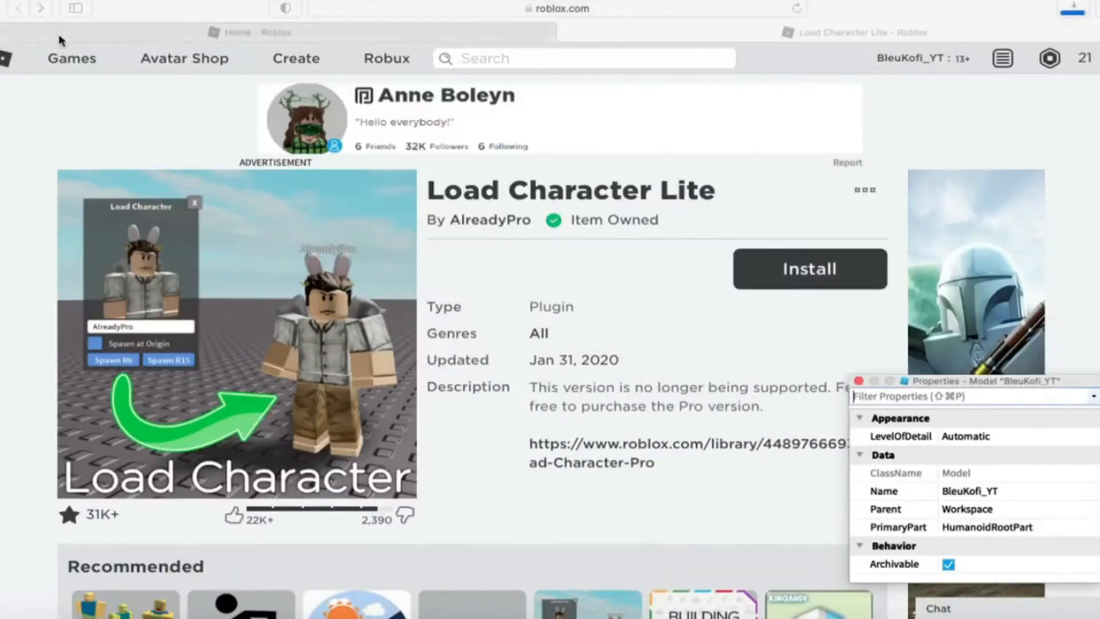
pyautogui.click(184, 103)
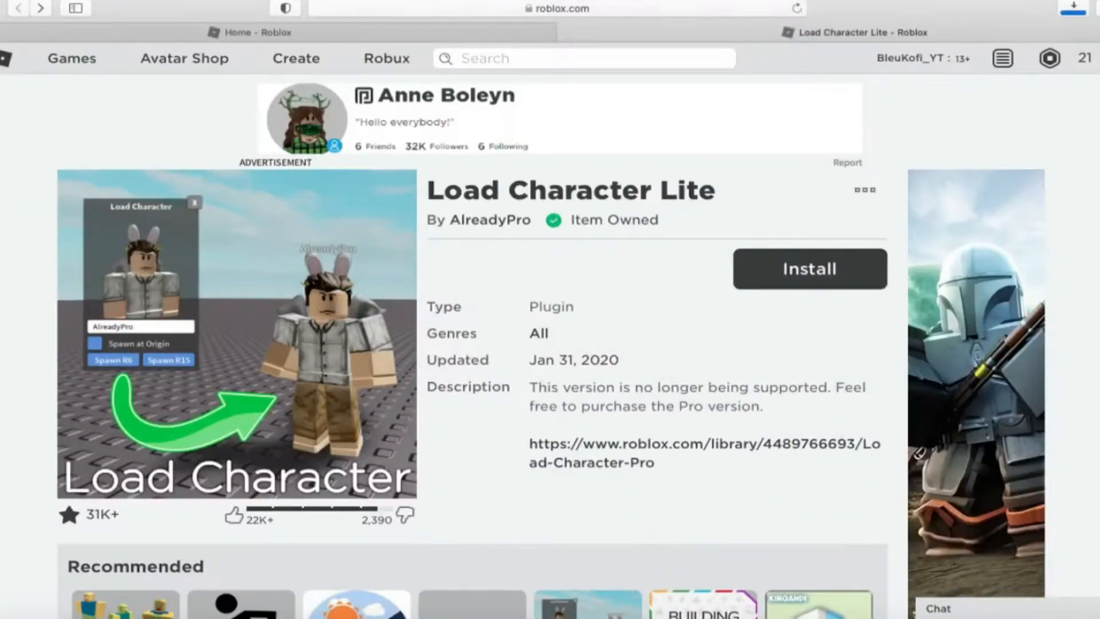
pyautogui.click(13, 156)
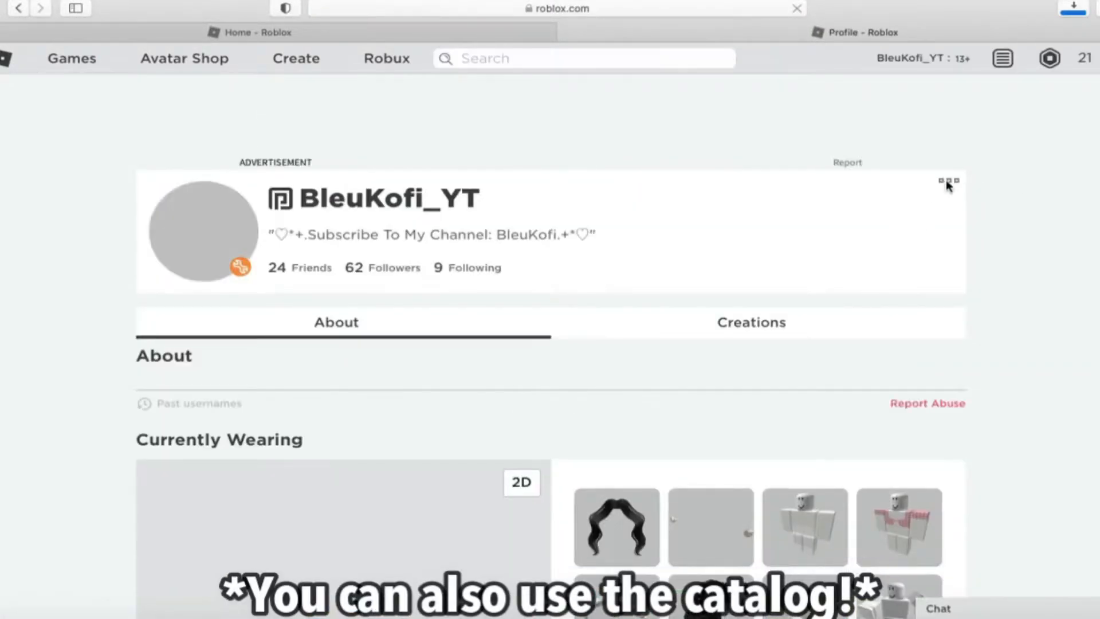
pyautogui.click(949, 186)
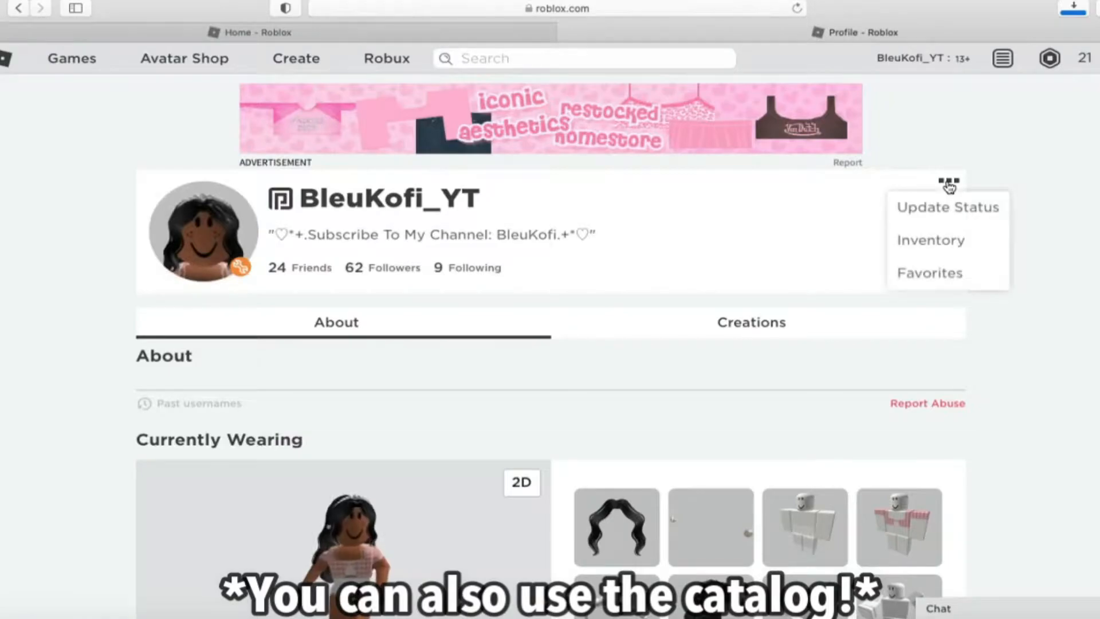
pyautogui.click(935, 273)
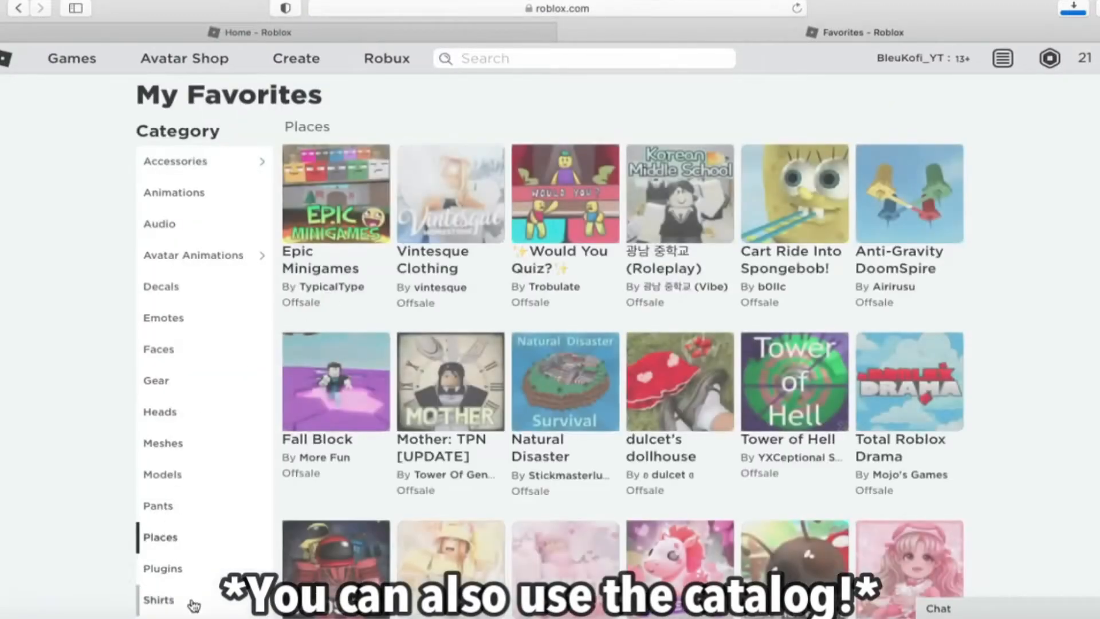
# Step: Open the shirt "Cute pink cardigan w floral tank" from the favorite Shirts and select its page address
pyautogui.click(193, 606)
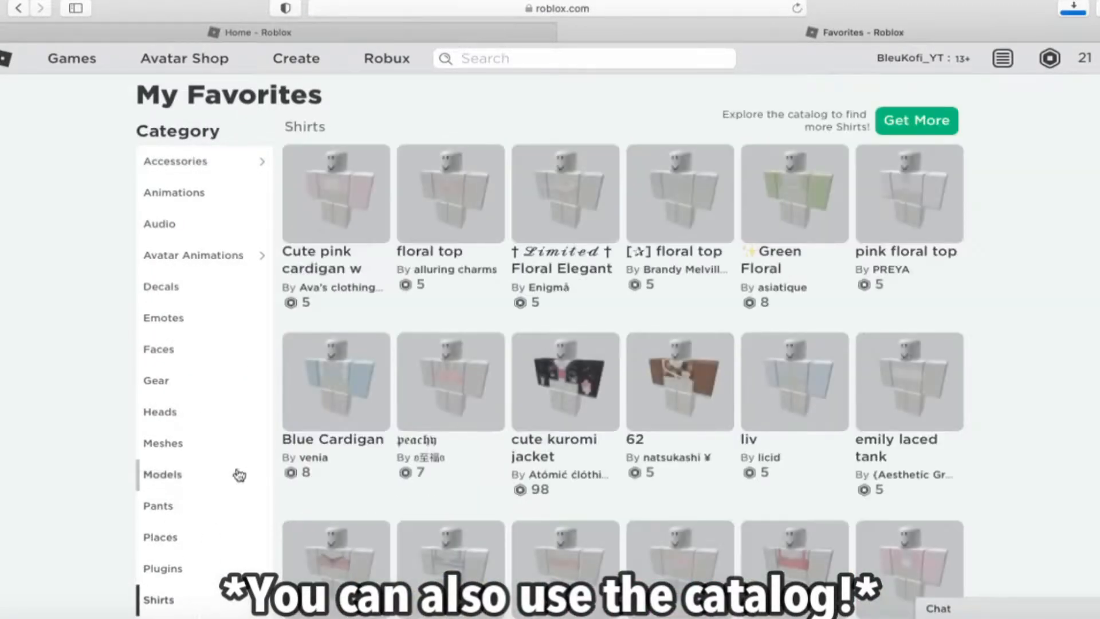
pyautogui.click(350, 212)
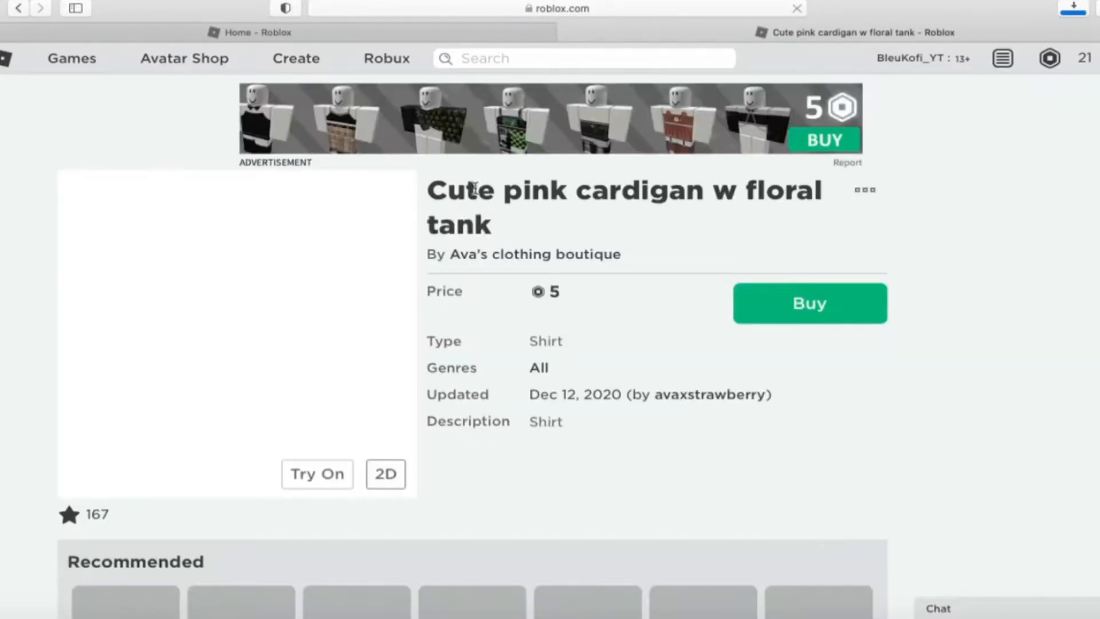
pyautogui.moveTo(429, 190); pyautogui.dragTo(465, 247)
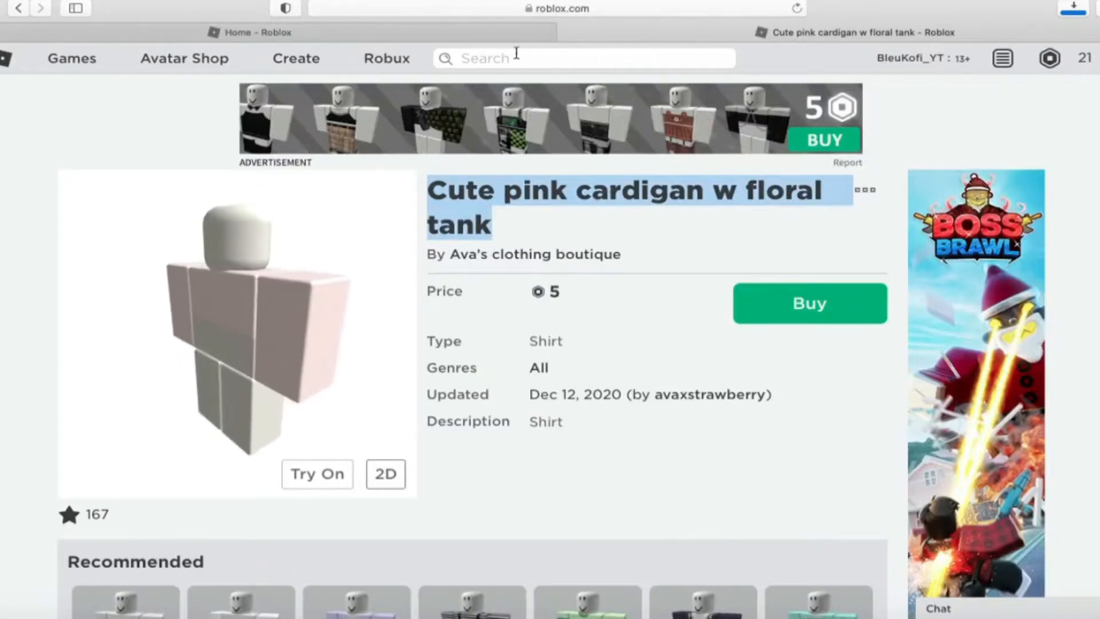
pyautogui.click(239, 79)
pyautogui.click(607, 8)
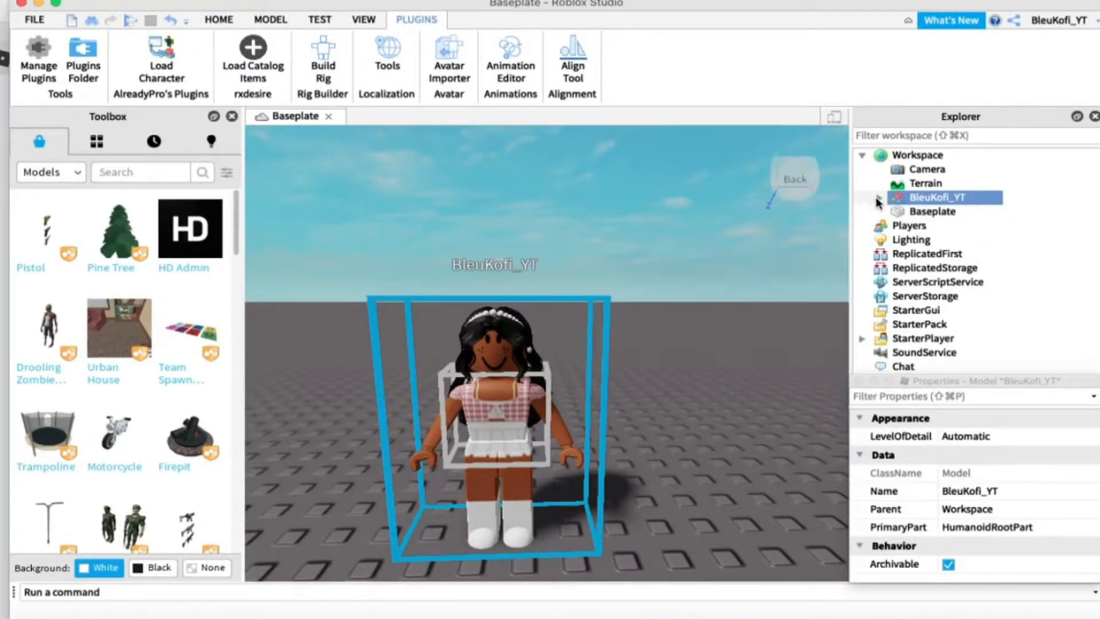
# Step: Replace the avatar shirt's ShirtTemplate value with the copied page address of "Cute pink cardigan w floral tank"
pyautogui.click(877, 200)
pyautogui.click(929, 242)
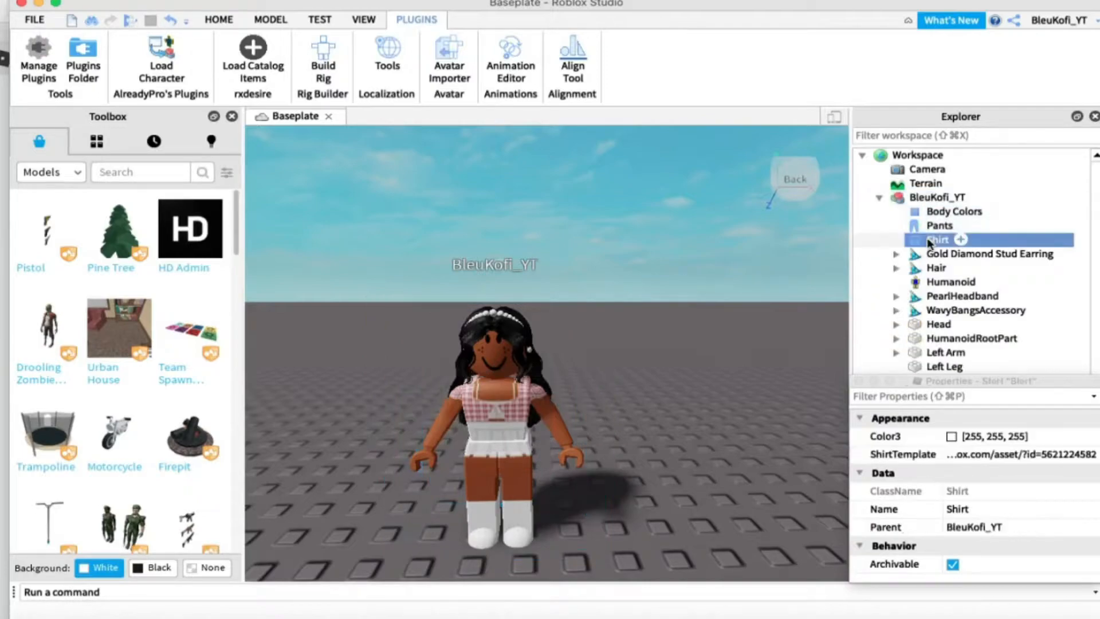
pyautogui.click(976, 456)
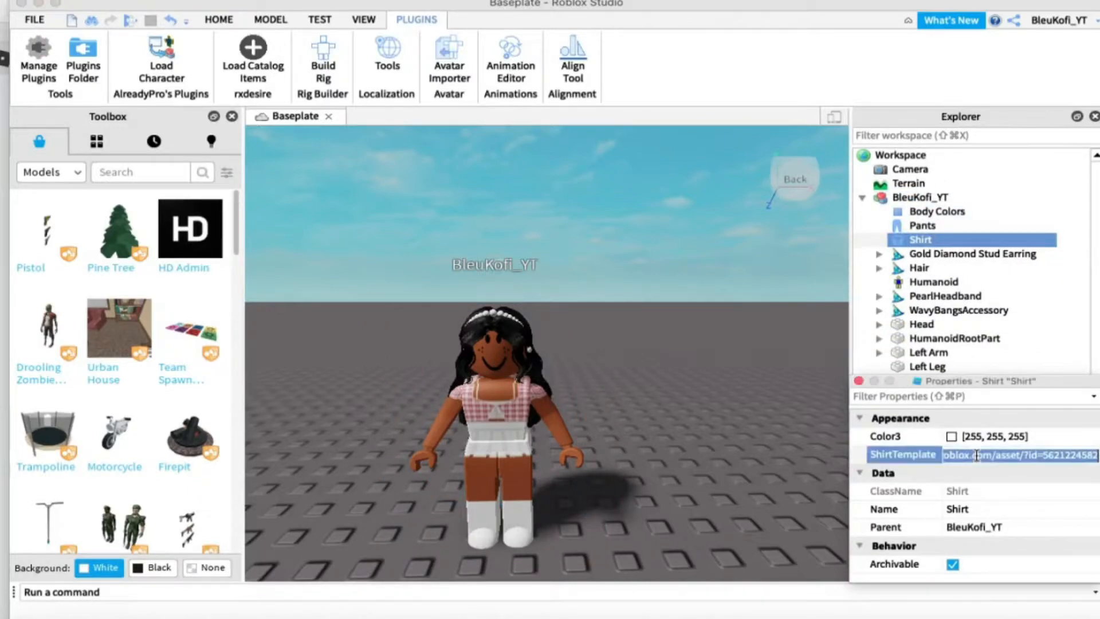
pyautogui.press('BackSpace')
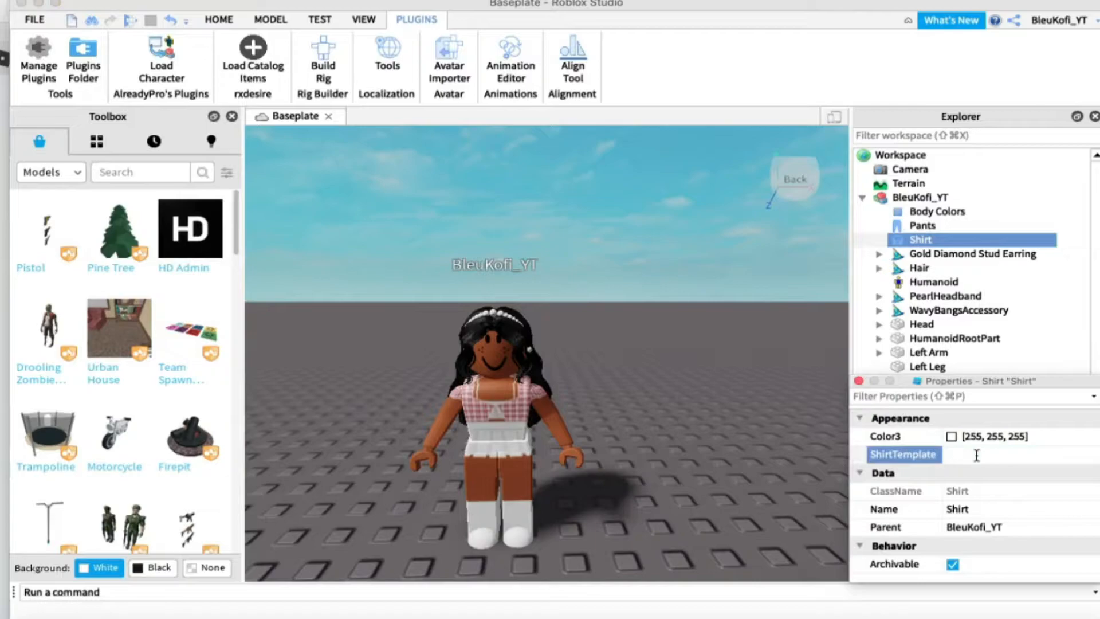
pyautogui.press('super+v')
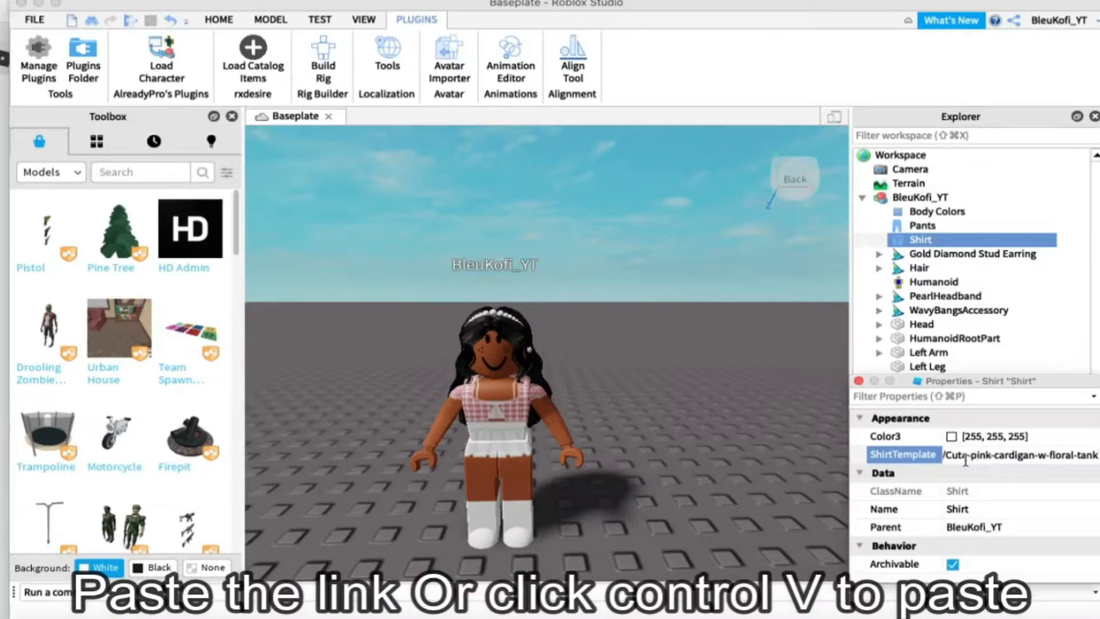
pyautogui.rightClick(967, 458)
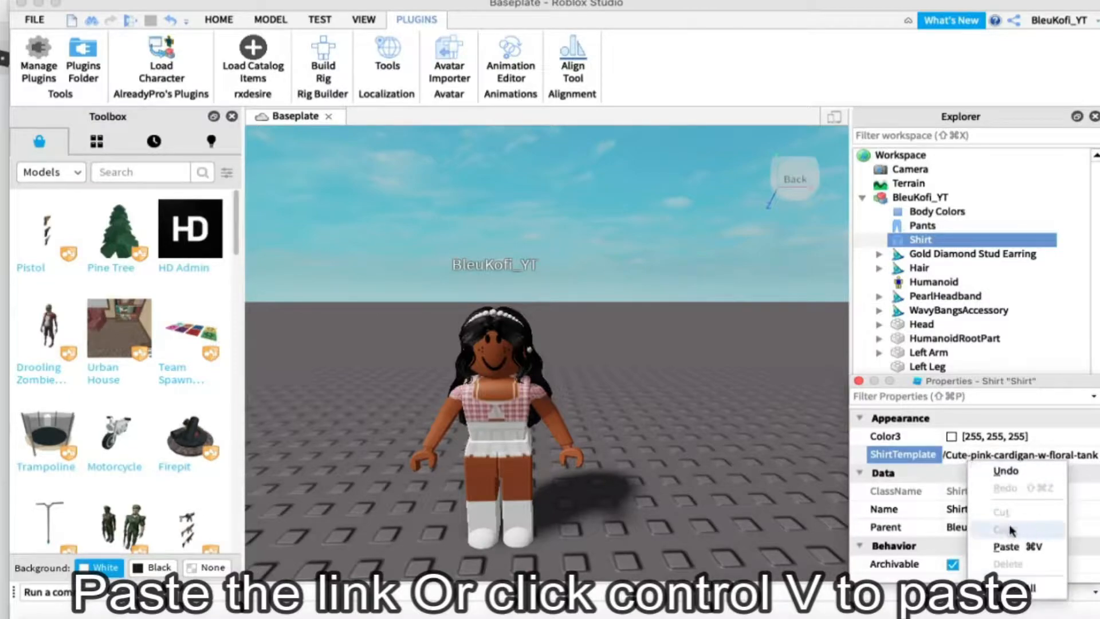
pyautogui.click(1014, 544)
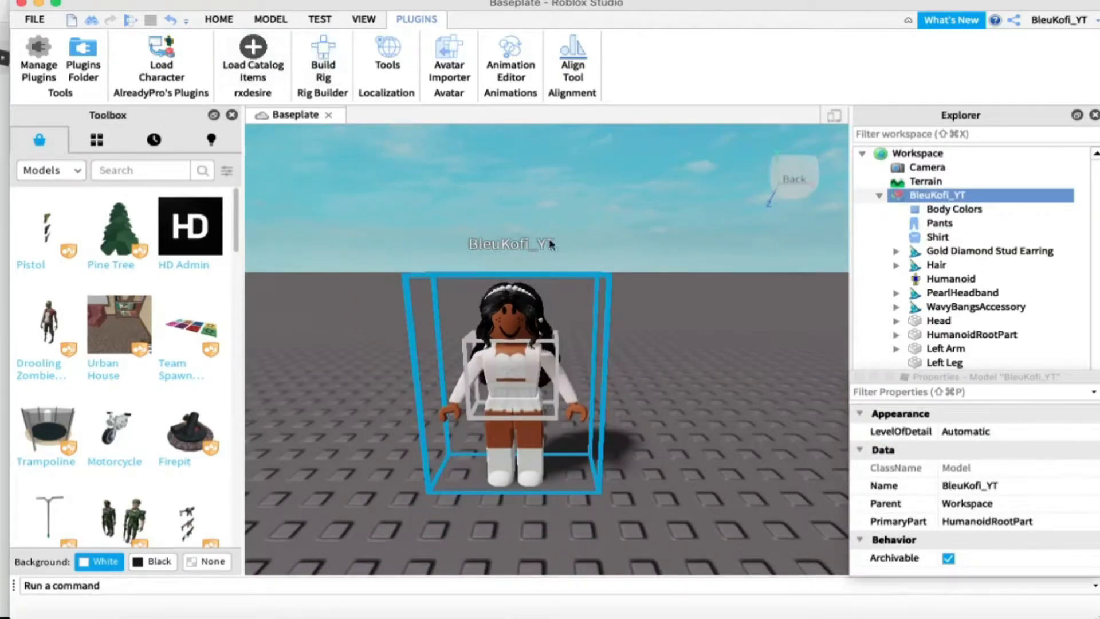
# Step: Export the avatar model to the Desktop under the name "testing"
pyautogui.click(878, 195)
pyautogui.rightClick(929, 201)
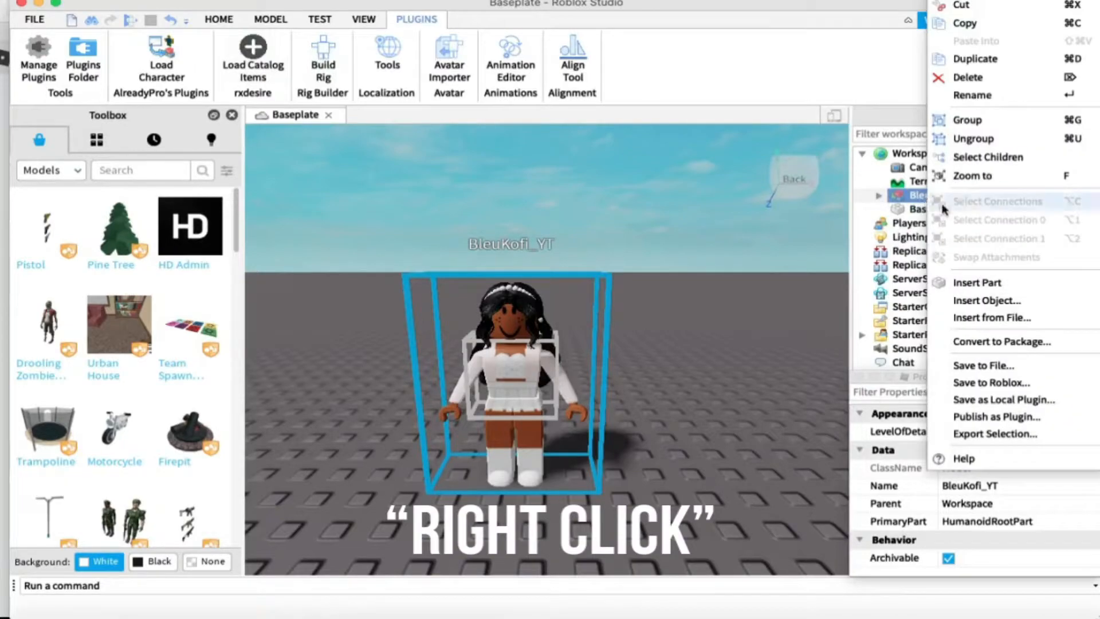
pyautogui.click(974, 434)
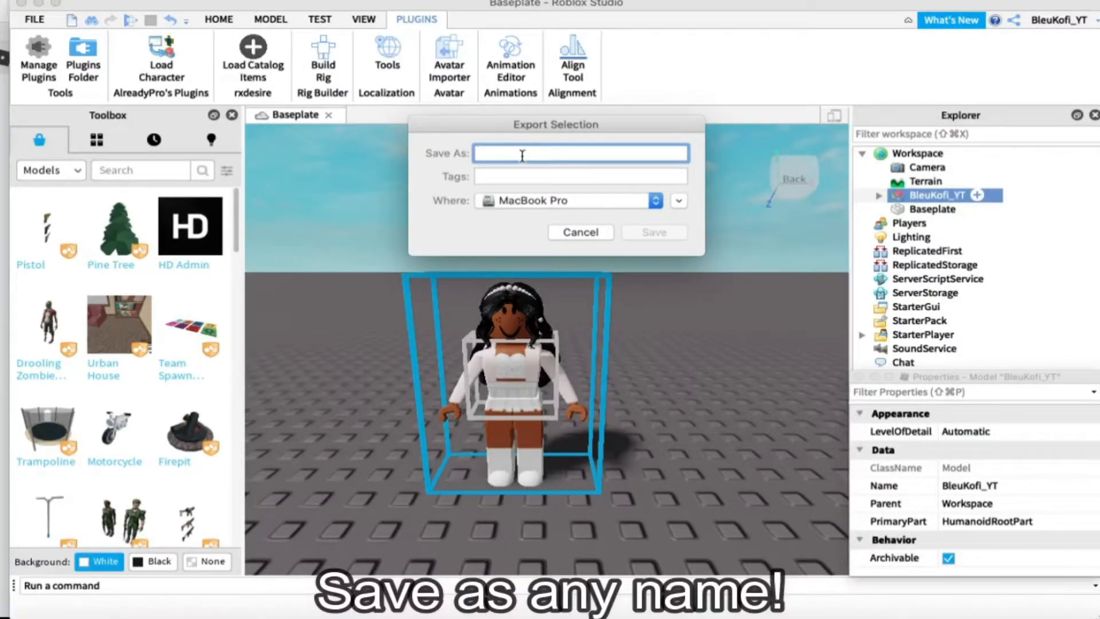
pyautogui.write('testing')
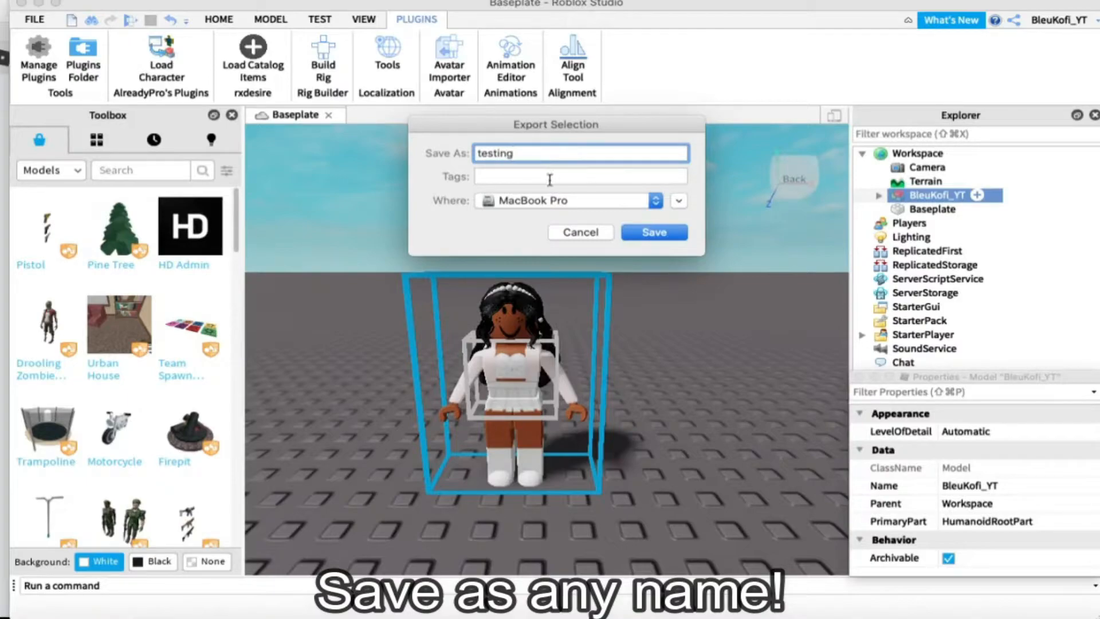
pyautogui.click(653, 201)
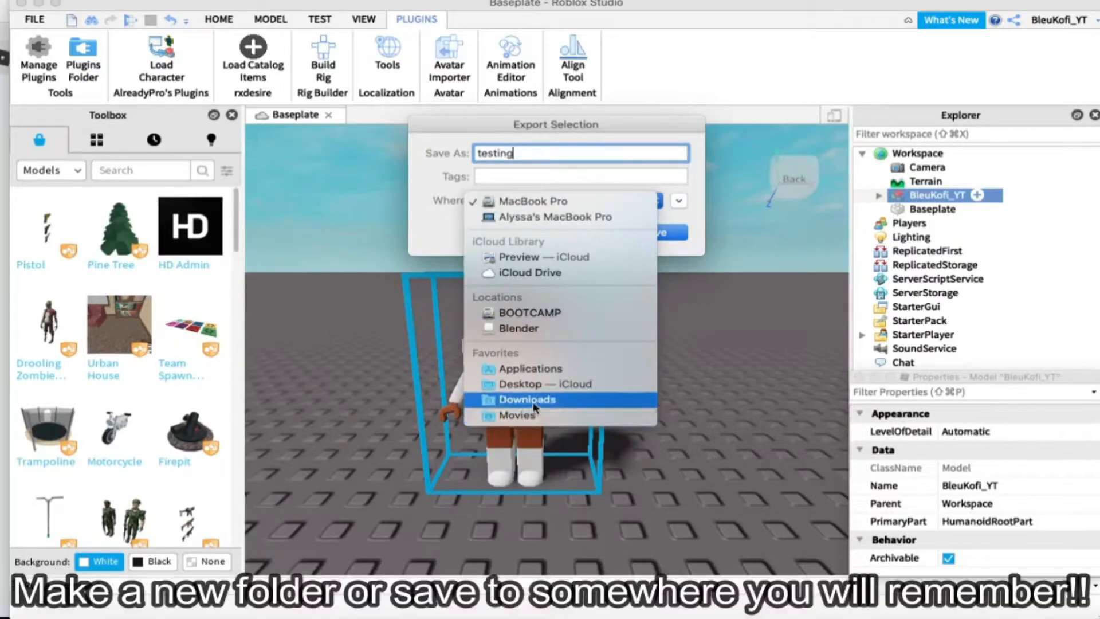
pyautogui.click(537, 385)
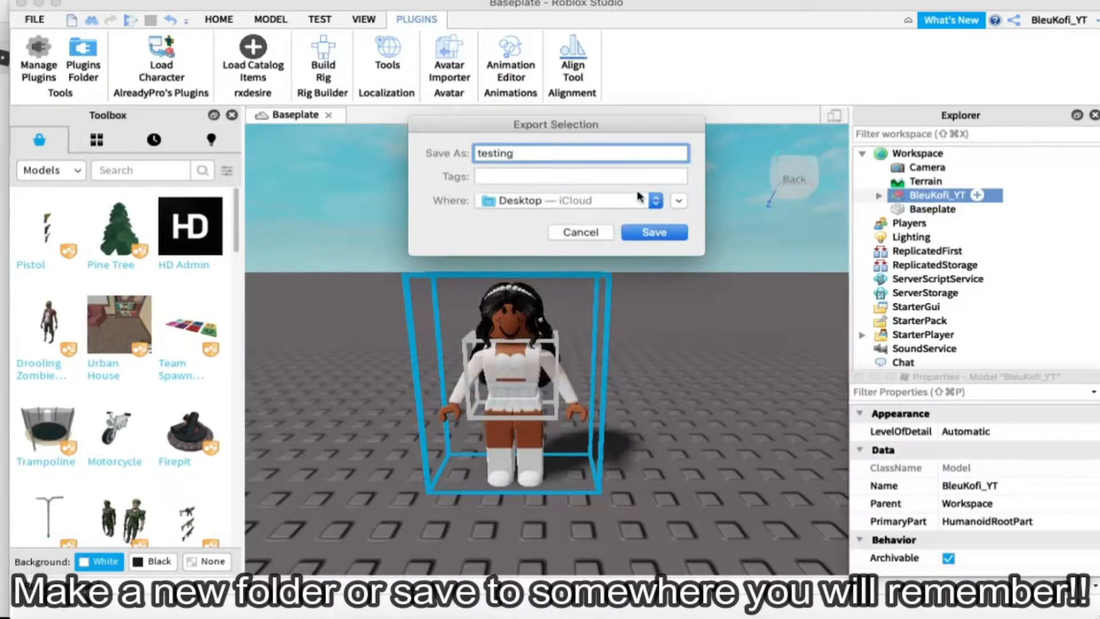
pyautogui.click(654, 202)
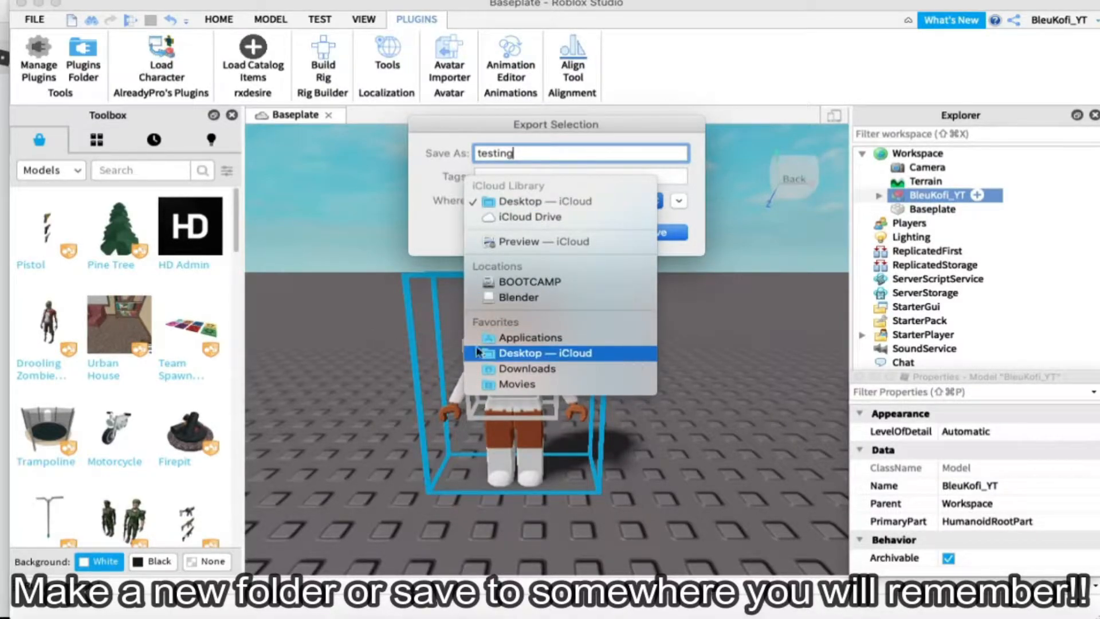
pyautogui.click(571, 353)
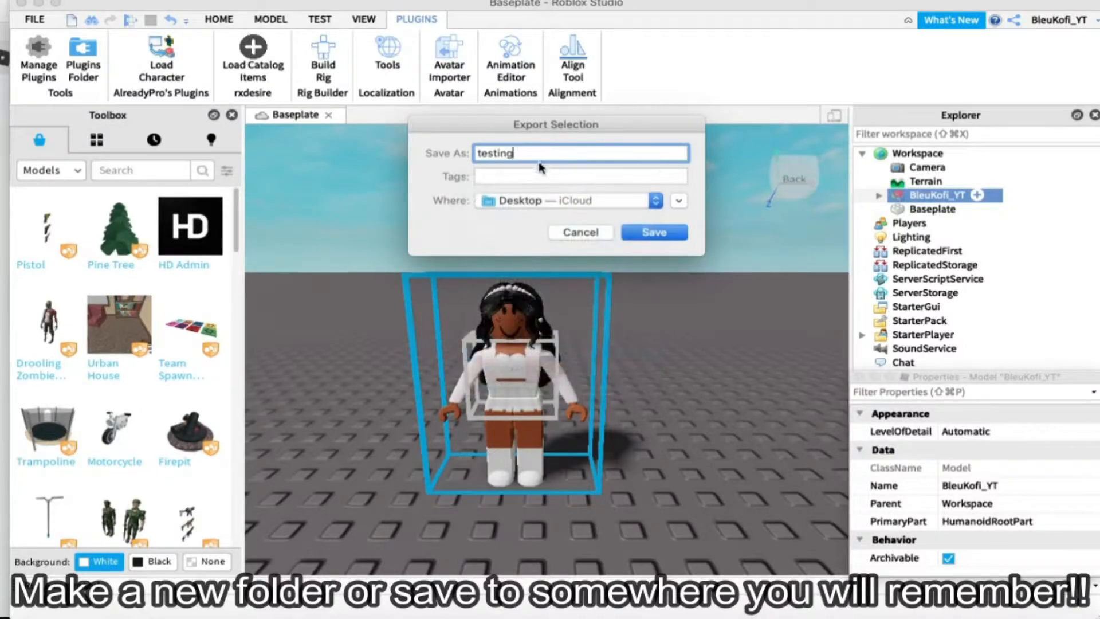
pyautogui.click(677, 235)
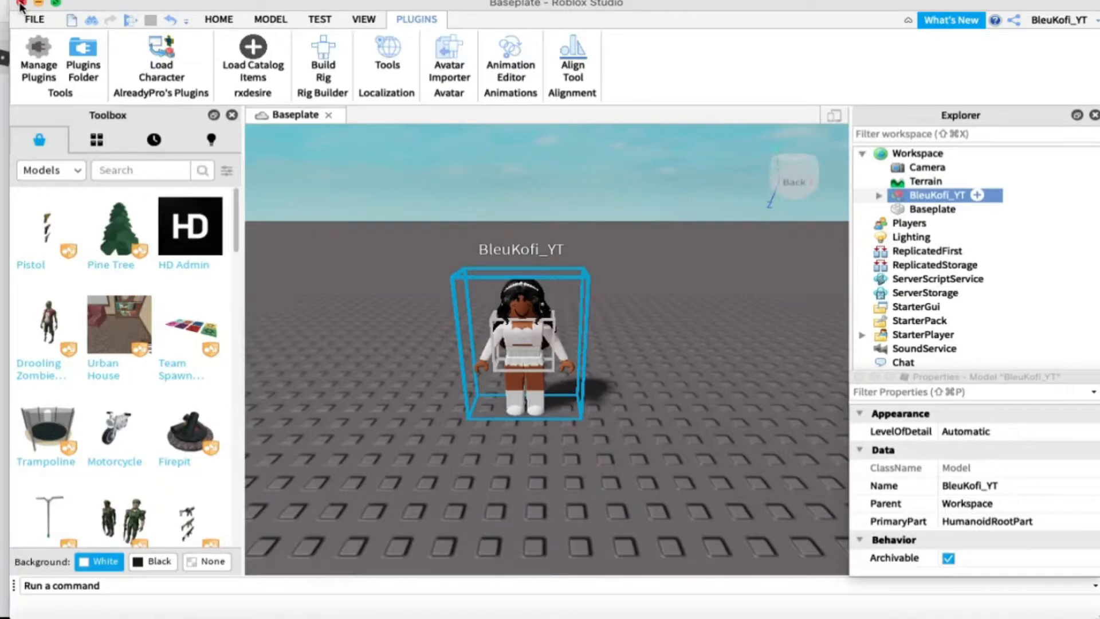
# Step: Close Roblox Studio without saving the Baseplate and launch Blender from the desktop
pyautogui.click(21, 3)
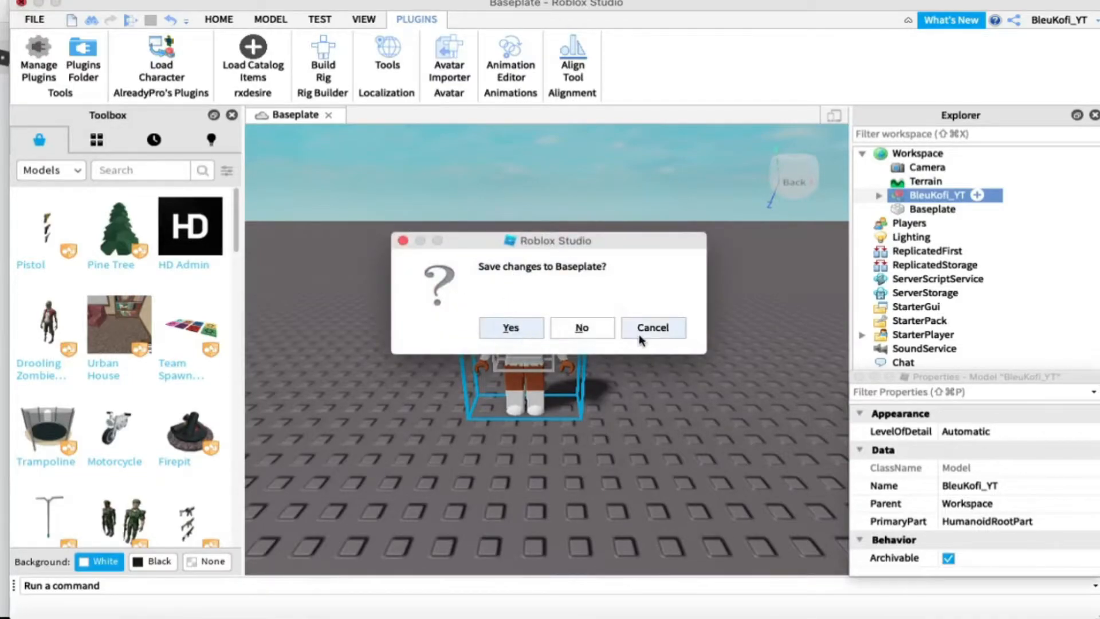
pyautogui.click(595, 328)
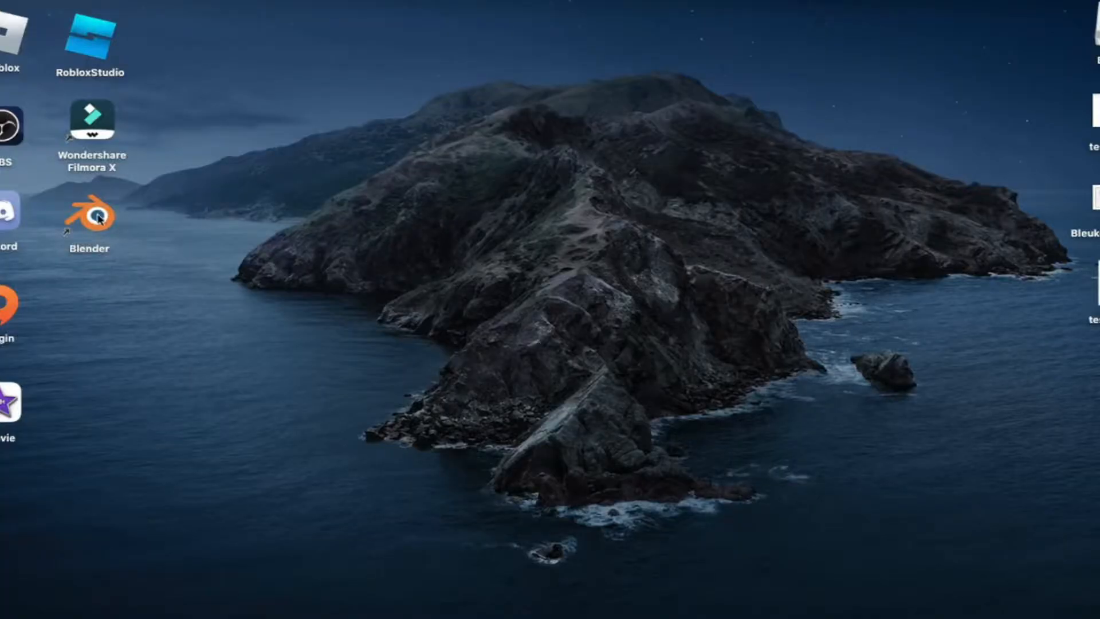
pyautogui.doubleClick(95, 218)
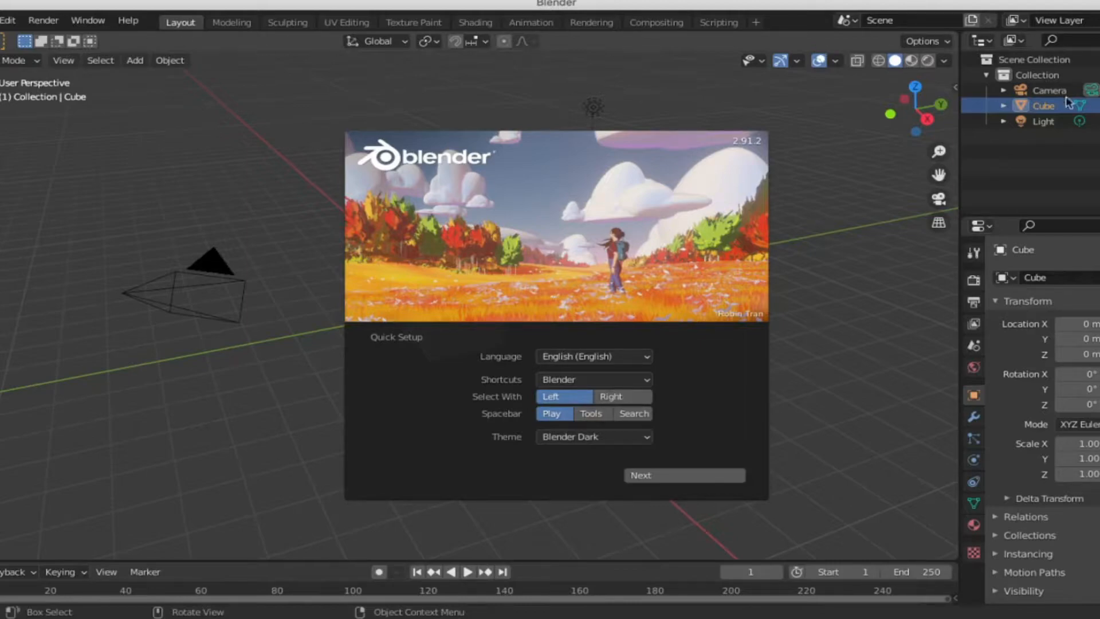
# Step: Accept the default quick setup, dismiss the splash screen and delete the default cube
pyautogui.click(663, 475)
pyautogui.click(845, 318)
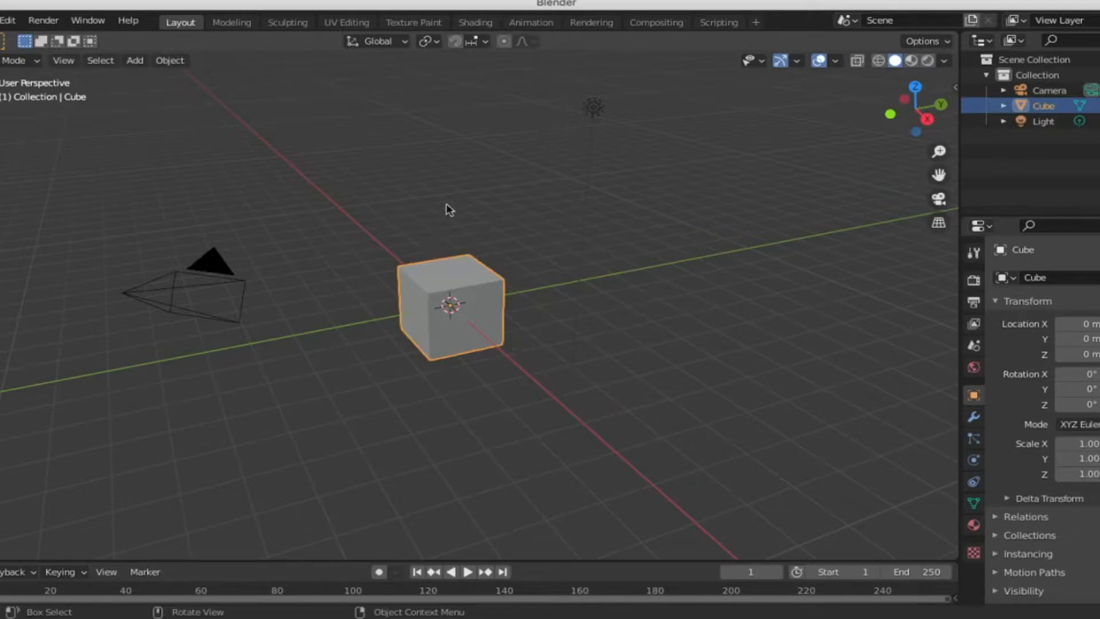
pyautogui.press('x')
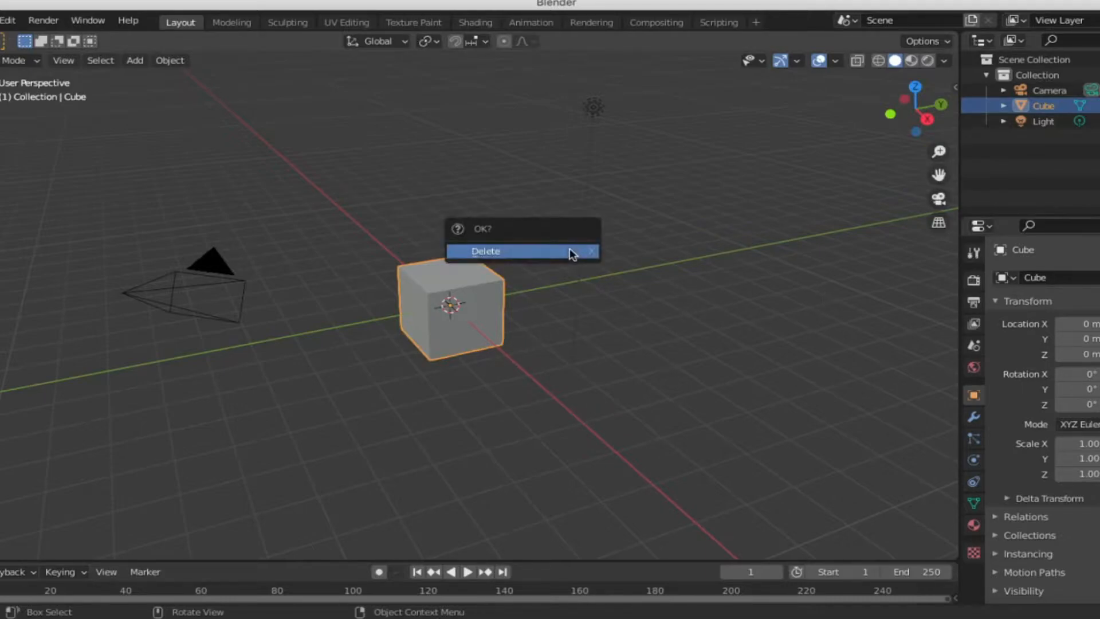
pyautogui.click(571, 253)
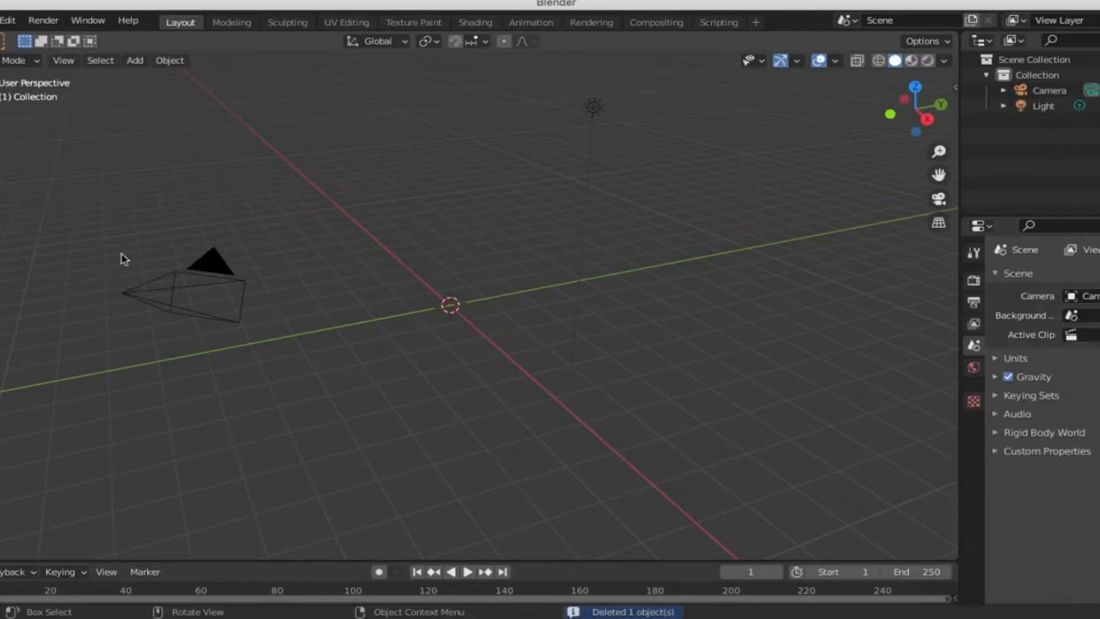
# Step: Discard the untitled scene and open Default.blend from the Rig folder inside RobloxRig_Woman in Downloads, allowing access to the folder
pyautogui.click(3, 20)
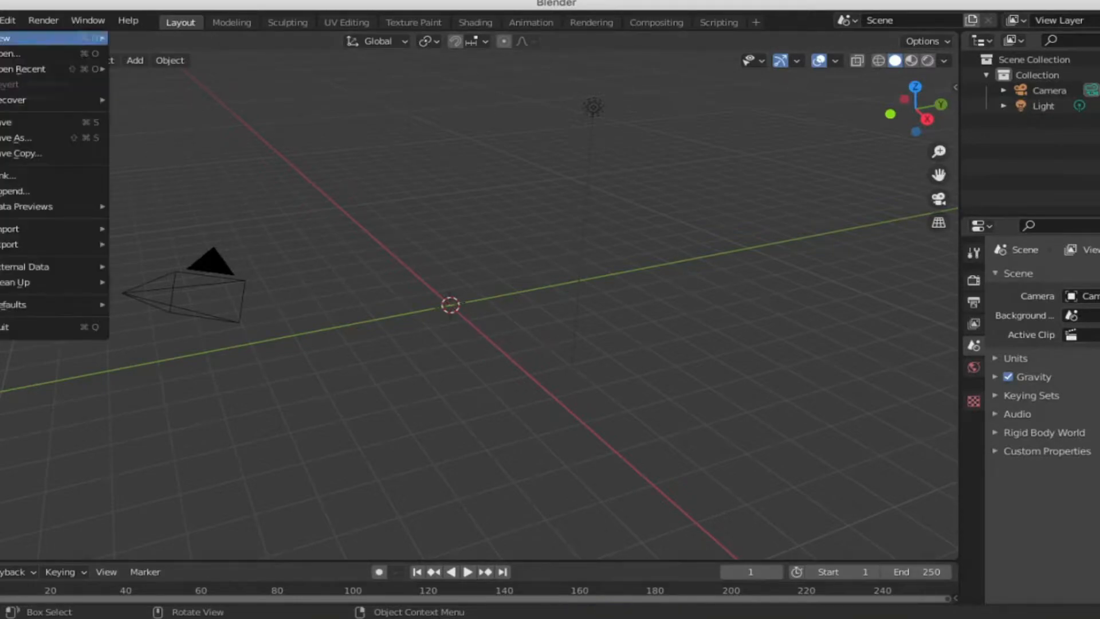
pyautogui.click(11, 59)
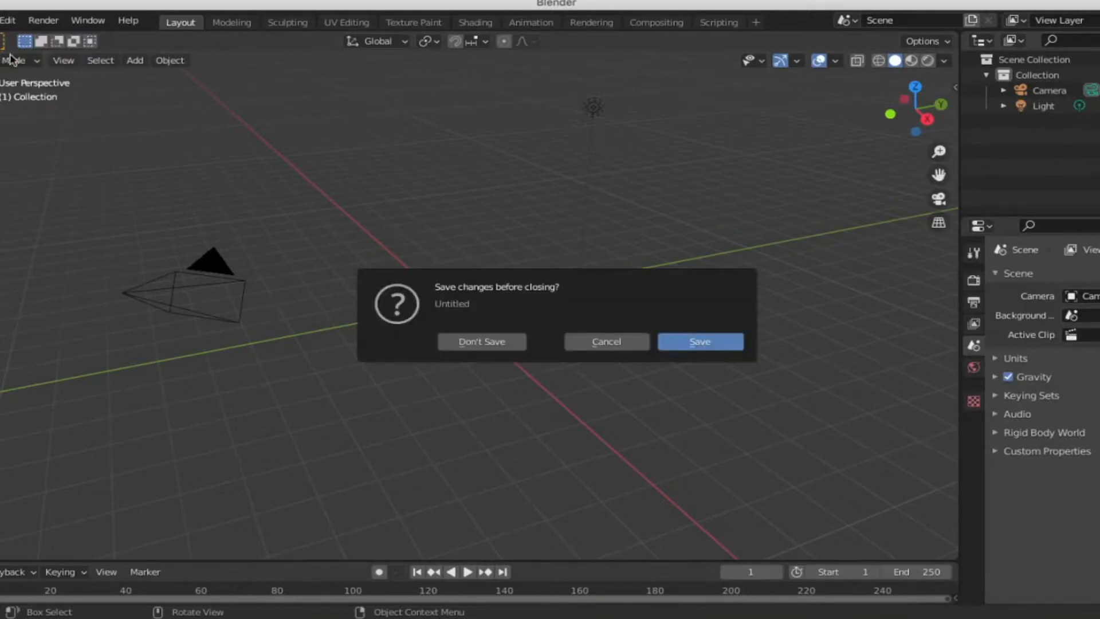
pyautogui.click(477, 344)
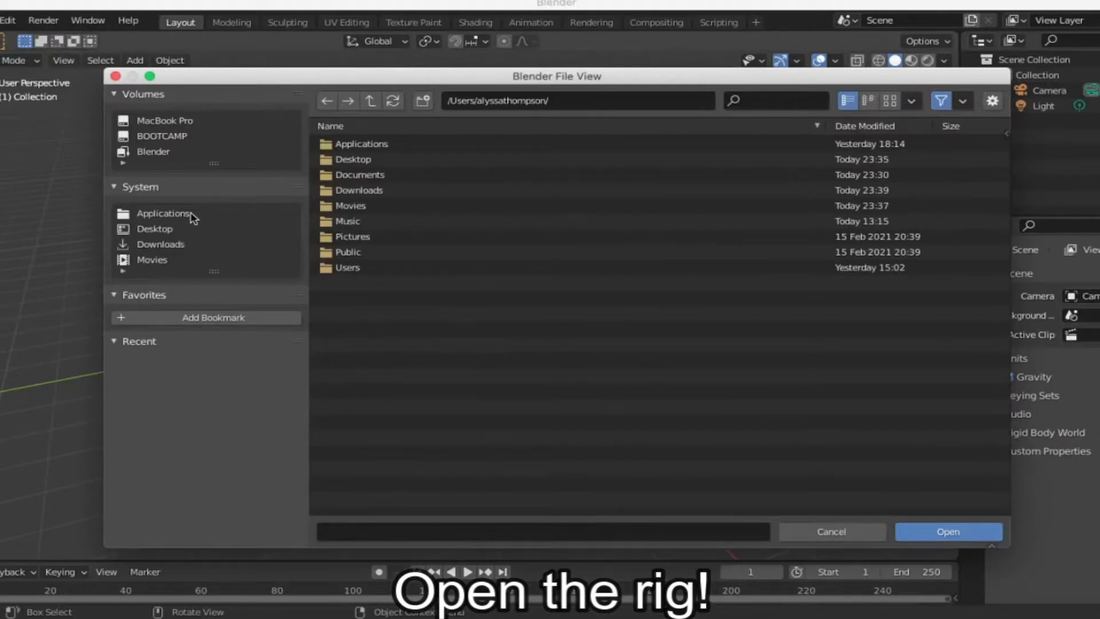
pyautogui.click(161, 244)
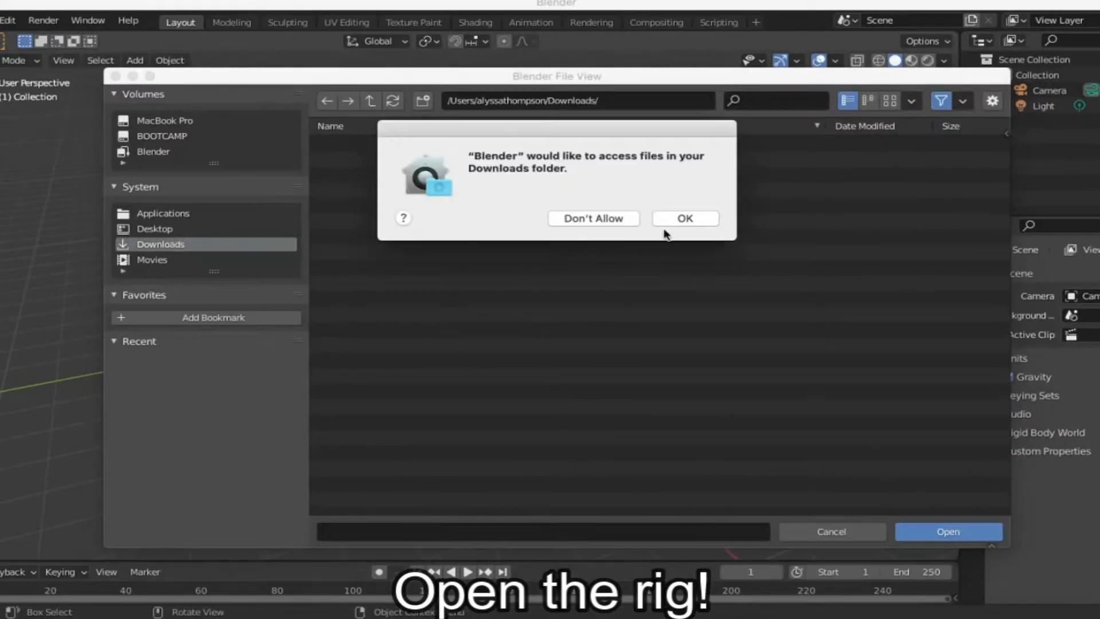
pyautogui.click(667, 223)
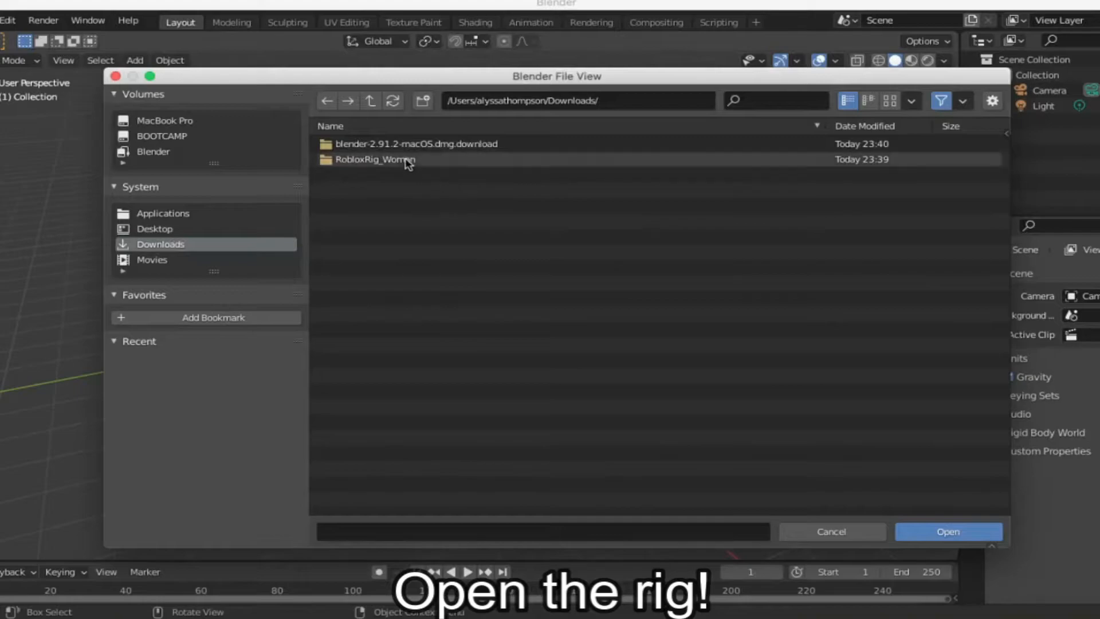
pyautogui.doubleClick(370, 161)
pyautogui.doubleClick(342, 147)
pyautogui.click(351, 148)
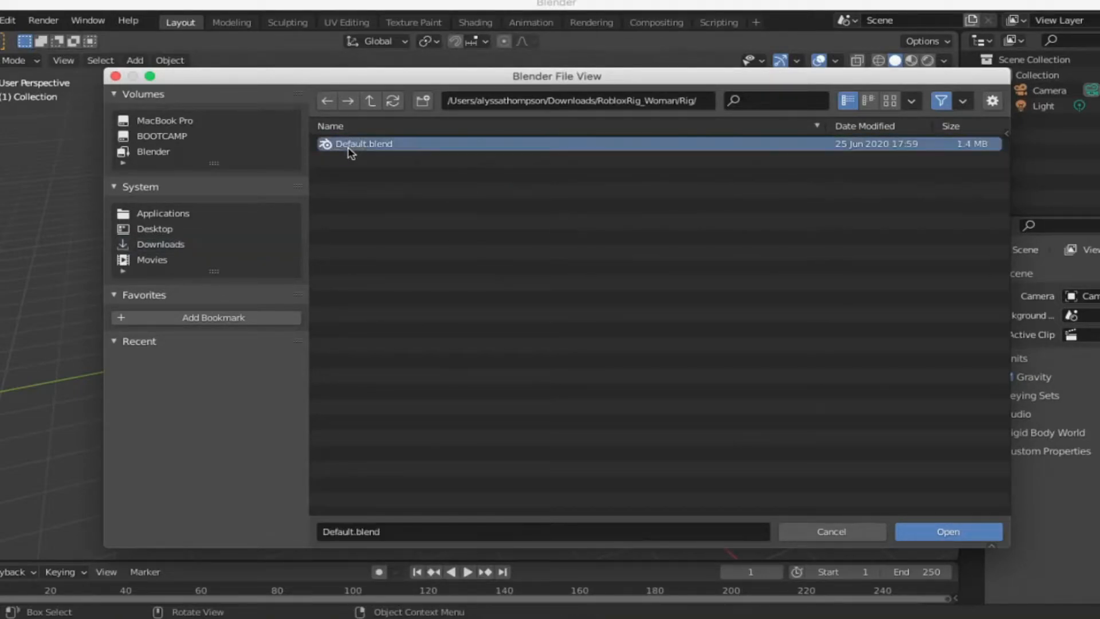
pyautogui.click(955, 531)
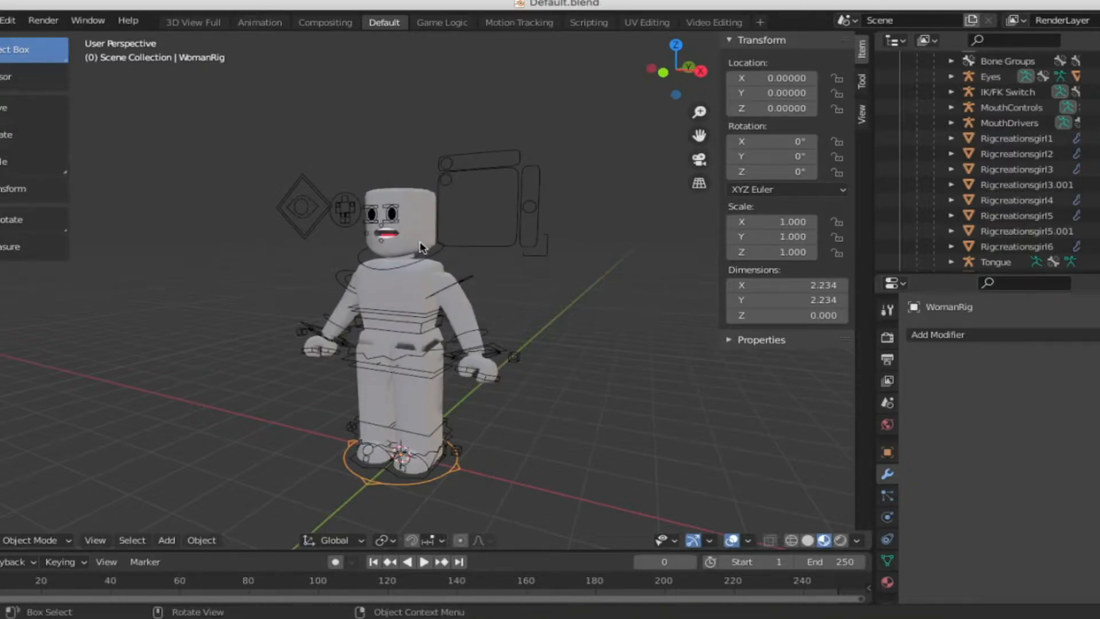
# Step: Walk the view forward to examine the woman rig's head and face up close
pyautogui.click(440, 210)
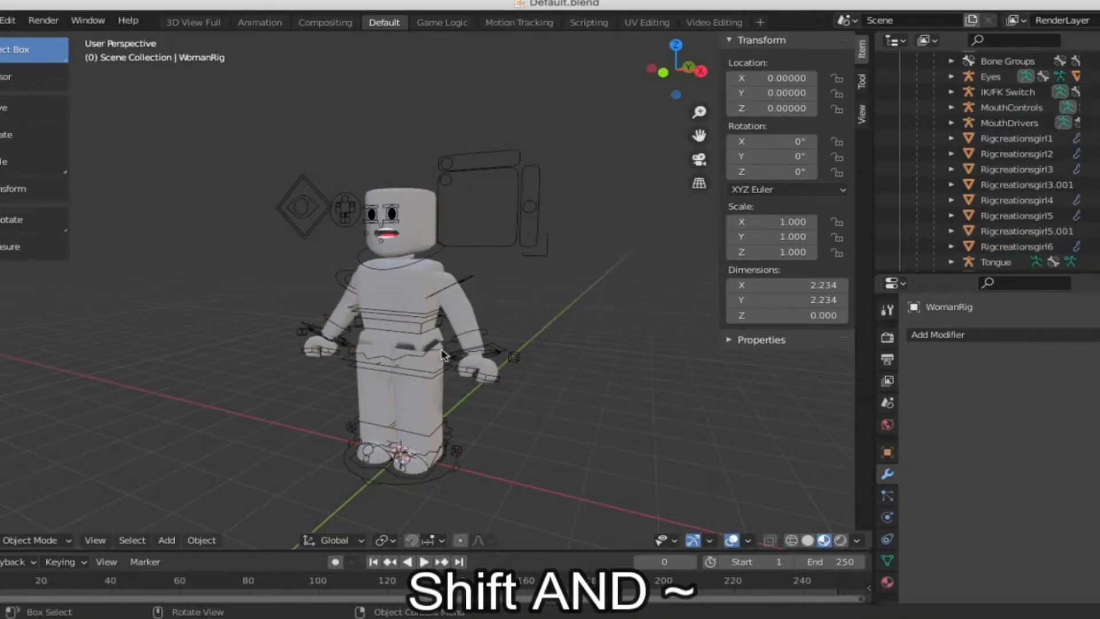
pyautogui.hotkey('shift', '`')
pyautogui.press('w')
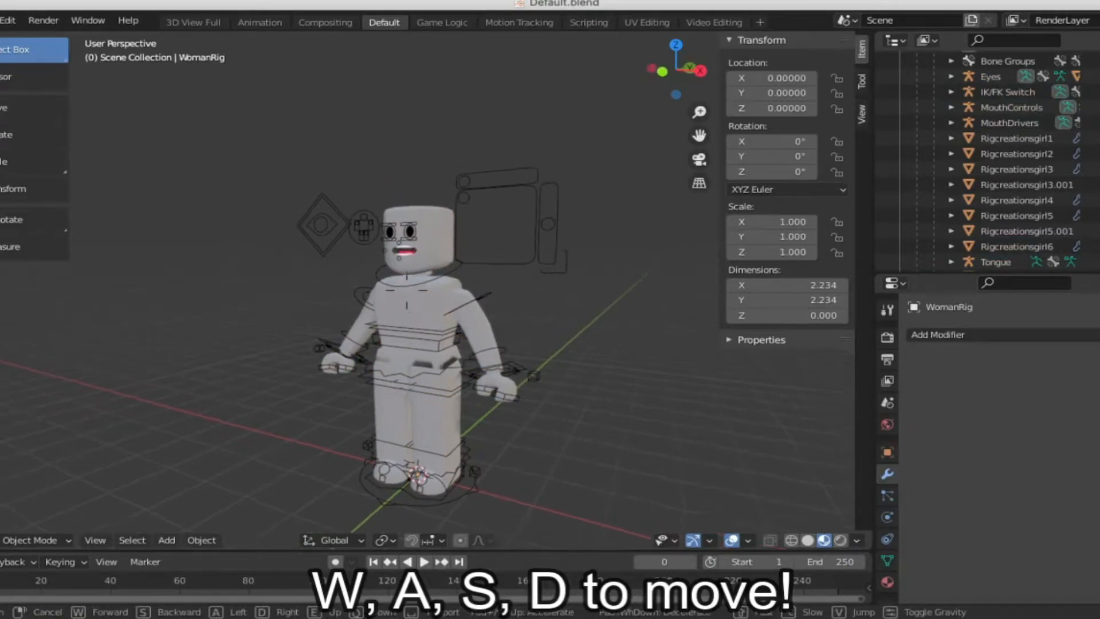
pyautogui.press('w')
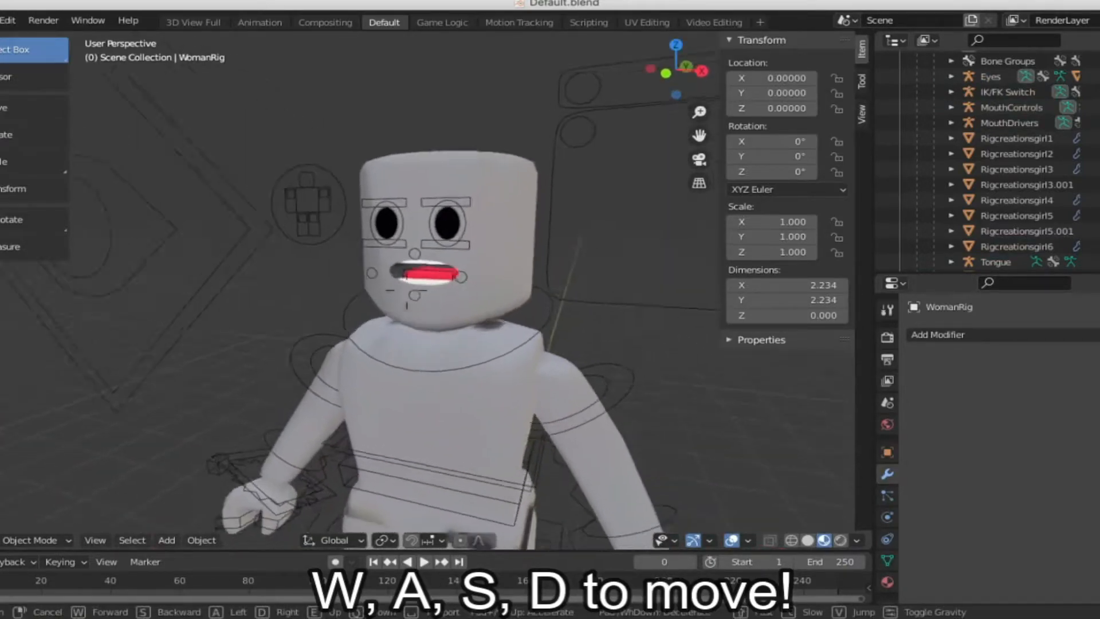
pyautogui.click(403, 290)
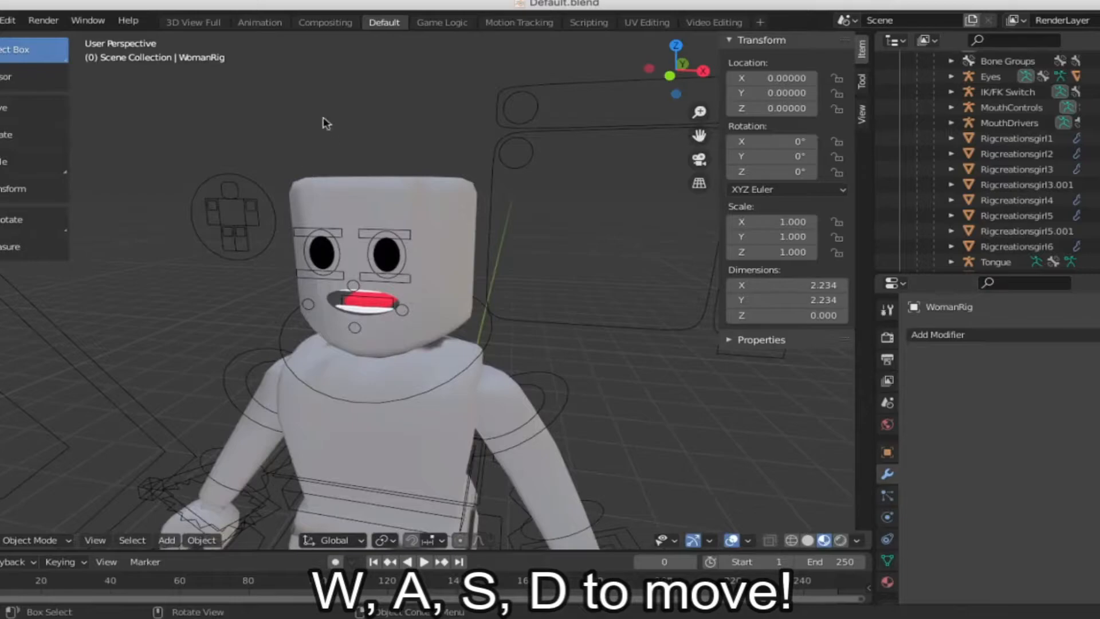
# Step: Try to select the rig's head, eye and mouth parts together and switch to Pose Mode
pyautogui.click(407, 214)
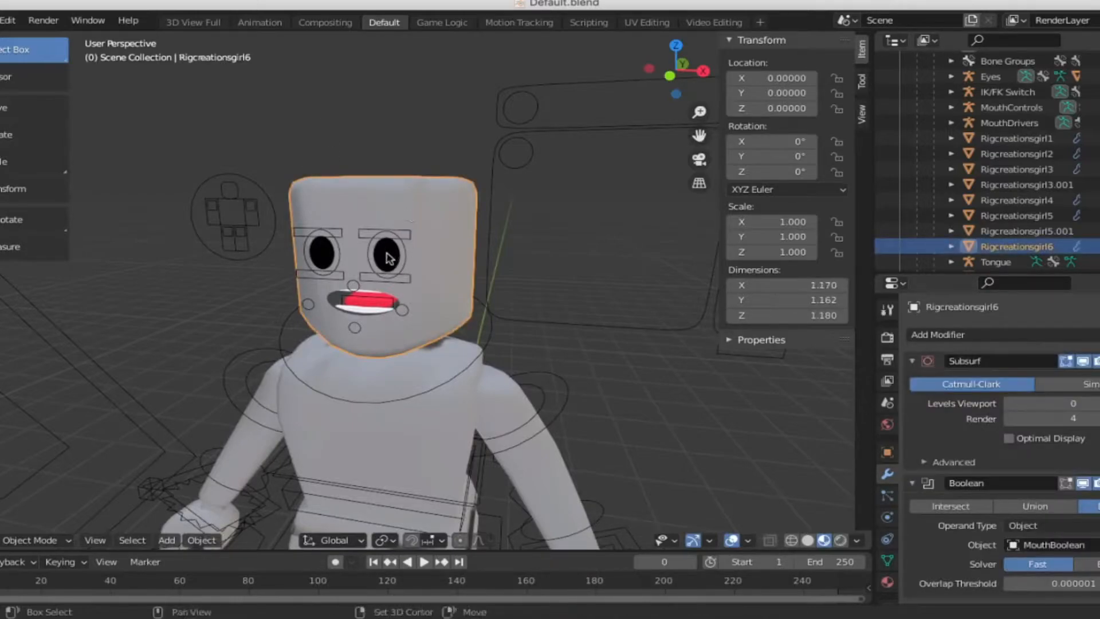
pyautogui.keyDown('shift'); pyautogui.click(325, 264); pyautogui.keyUp('shift')
pyautogui.click(366, 303)
pyautogui.hotkey('ctrl', 'Tab')
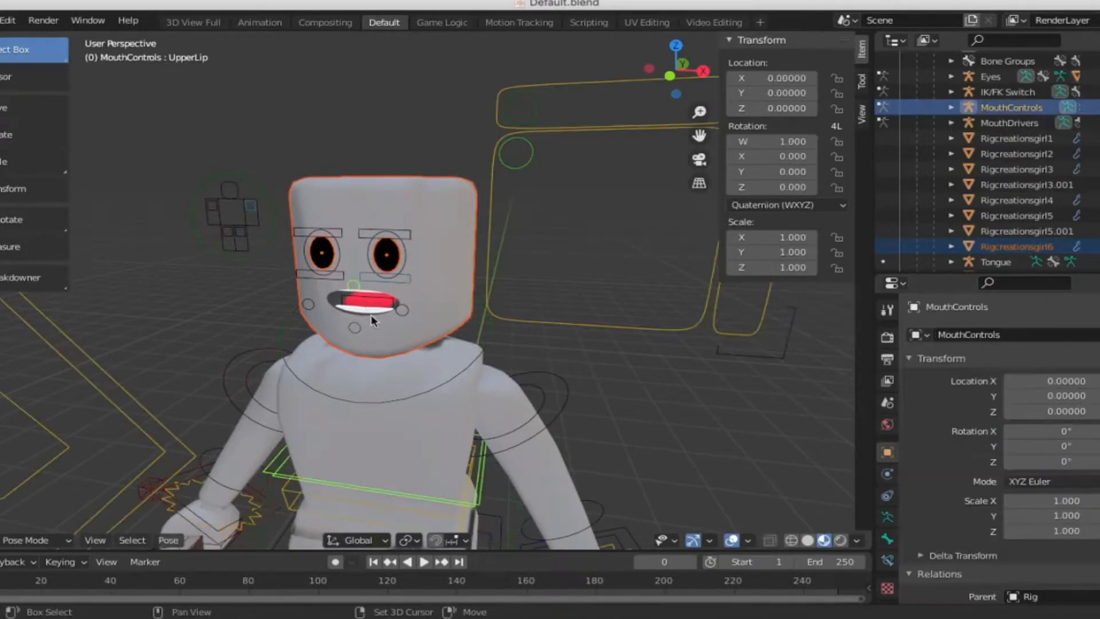
# Step: Select the rig's head, the eye on the viewer's left and the tongue together and delete them
pyautogui.click(432, 271)
pyautogui.hotkey('shift', '`')
pyautogui.press('d')
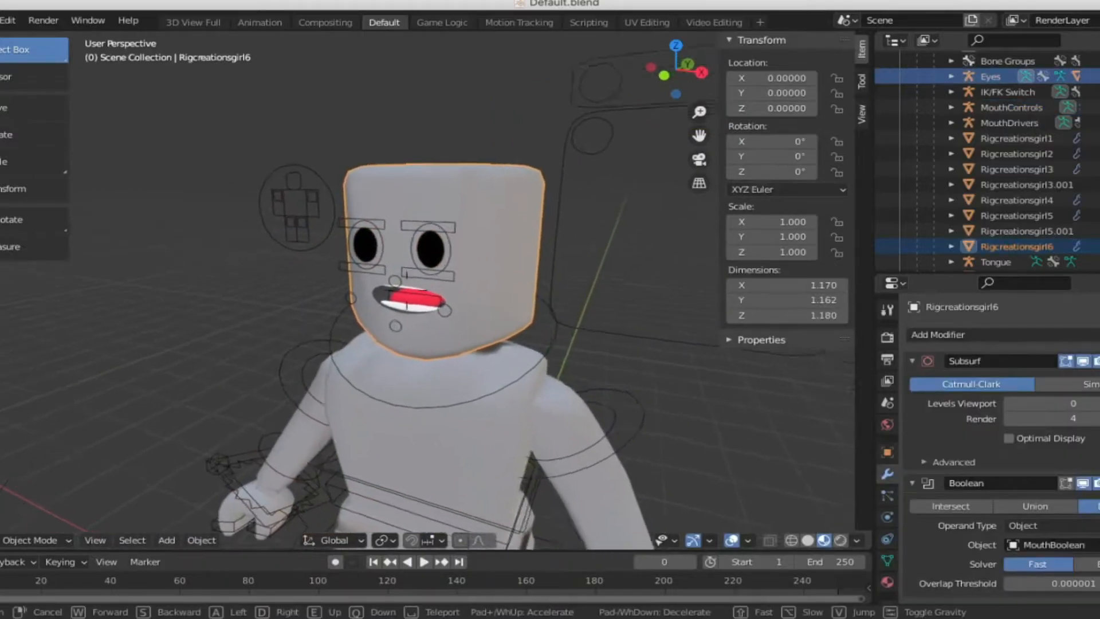
pyautogui.press('w')
pyautogui.click(346, 237)
pyautogui.keyDown('shift'); pyautogui.click(346, 237); pyautogui.keyUp('shift')
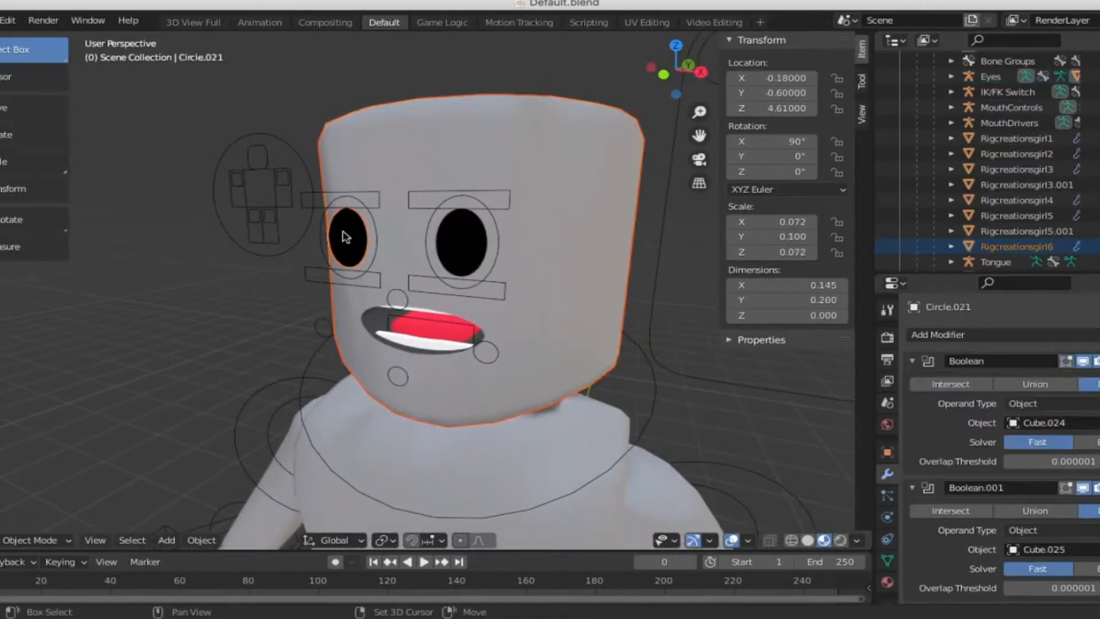
pyautogui.keyDown('shift'); pyautogui.click(428, 331); pyautogui.keyUp('shift')
pyautogui.press('x')
pyautogui.click(431, 330)
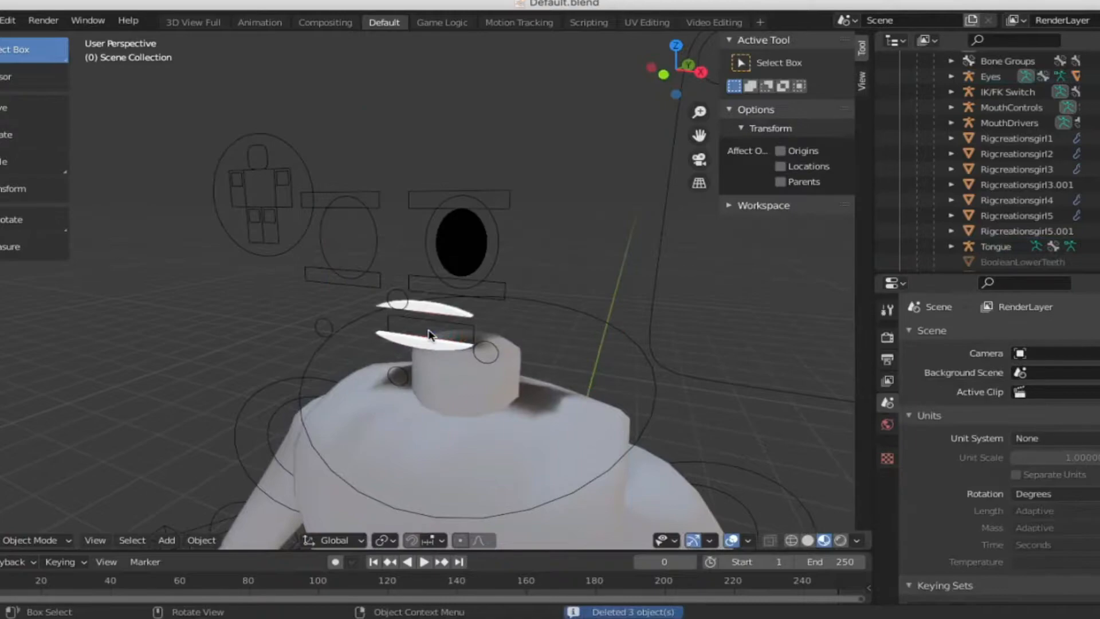
# Step: Delete the upper teeth, lower teeth and remaining eye above the neck
pyautogui.click(440, 314)
pyautogui.keyDown('shift'); pyautogui.click(442, 347); pyautogui.keyUp('shift')
pyautogui.keyDown('shift'); pyautogui.click(468, 265); pyautogui.keyUp('shift')
pyautogui.press('x')
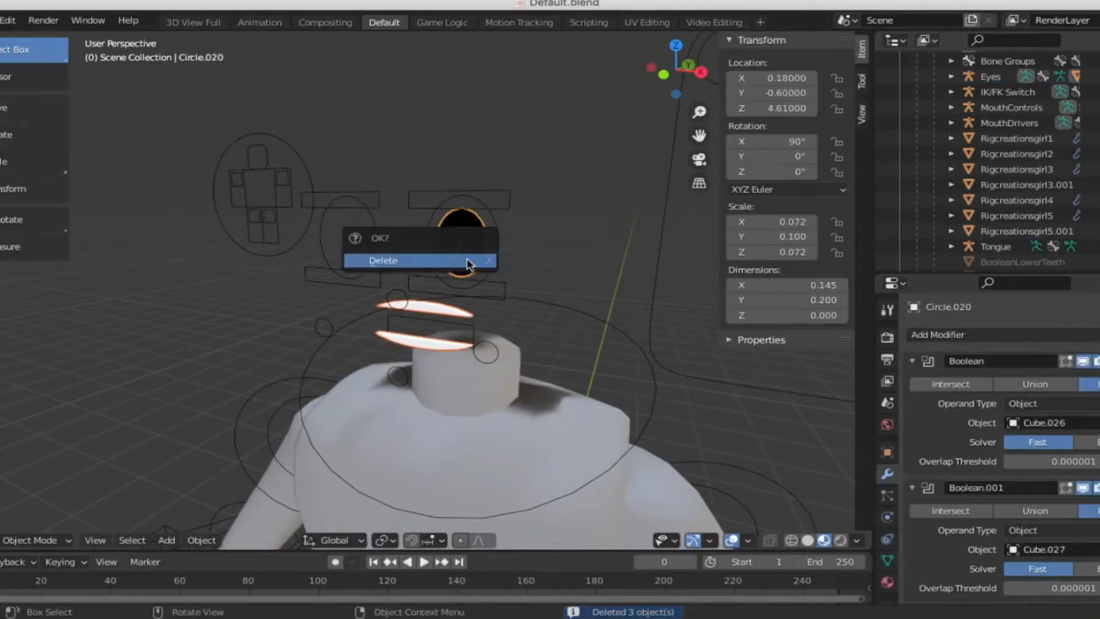
pyautogui.click(458, 256)
# Step: Box-select the leftover eye controls and large control outlines around the missing head and delete them
pyautogui.hotkey('shift', '`')
pyautogui.press('s')
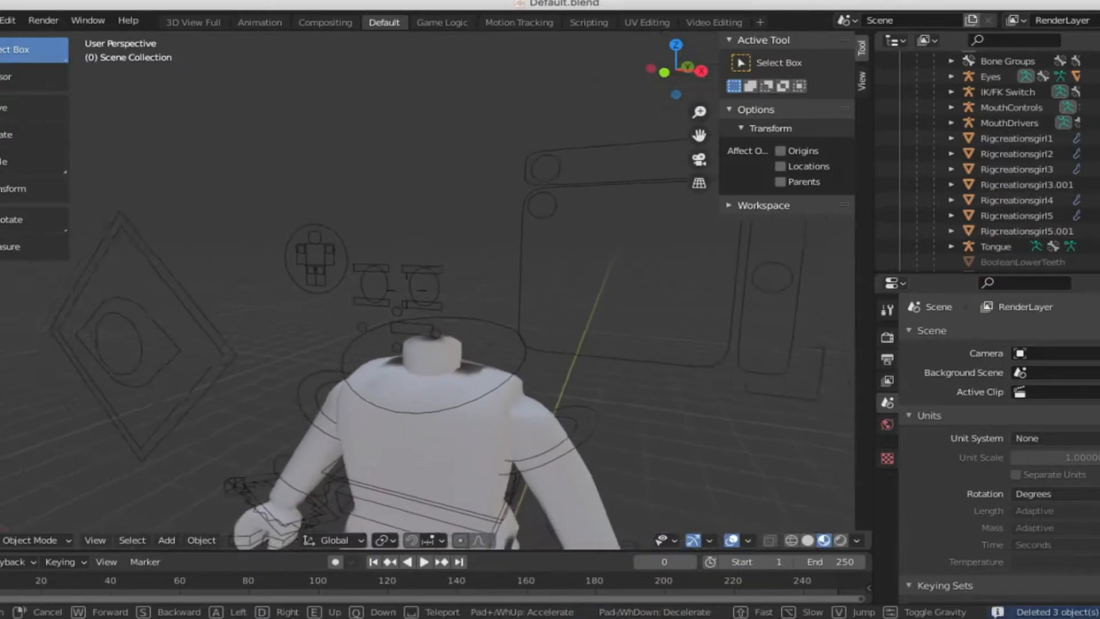
pyautogui.click(309, 237)
pyautogui.moveTo(270, 216); pyautogui.dragTo(541, 297)
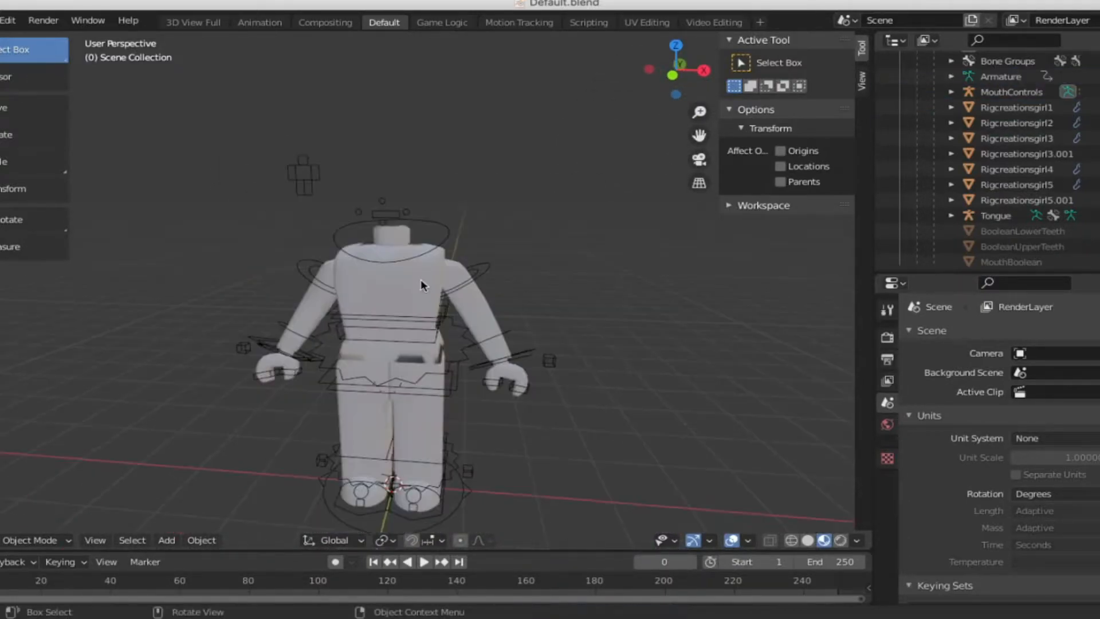
# Step: Select the rig's torso and turn the outliner area into a Shader Editor to display its material nodes
pyautogui.click(423, 283)
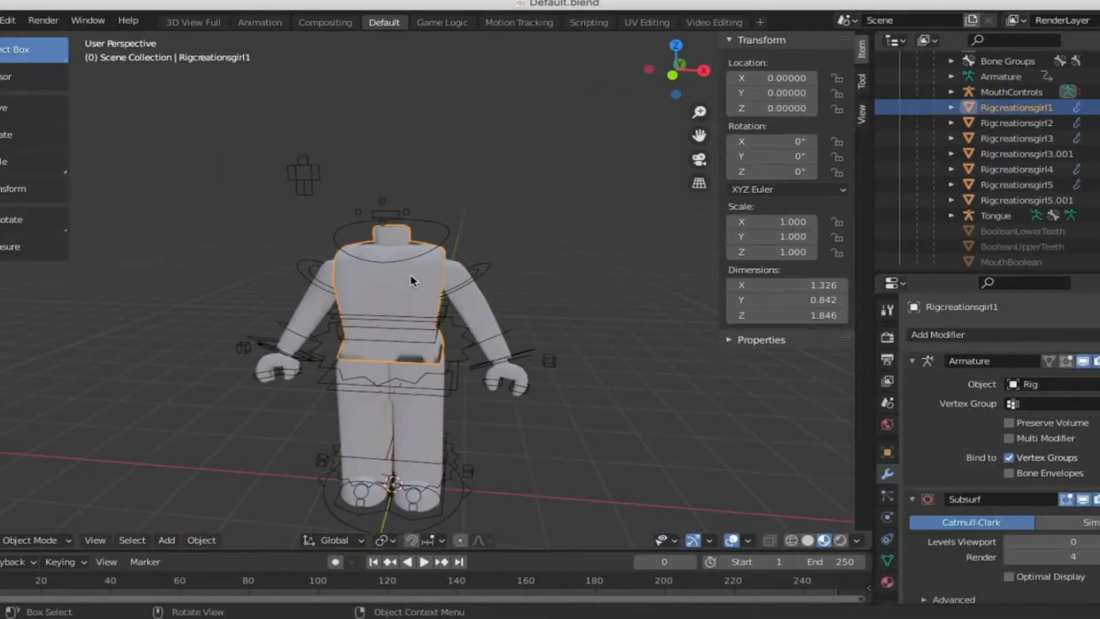
pyautogui.click(895, 41)
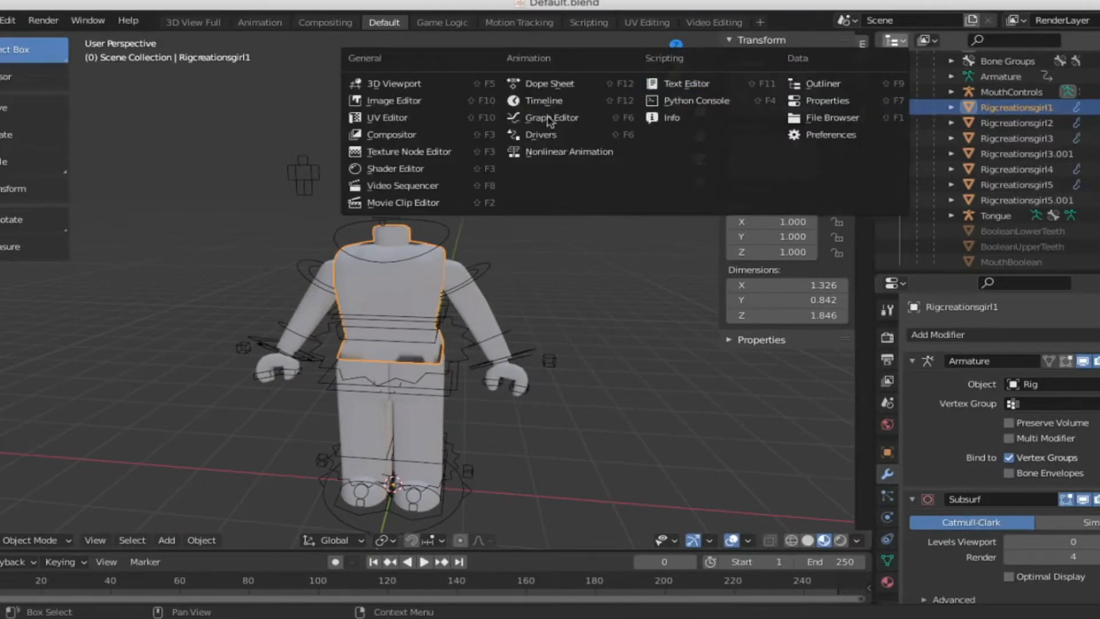
pyautogui.click(449, 169)
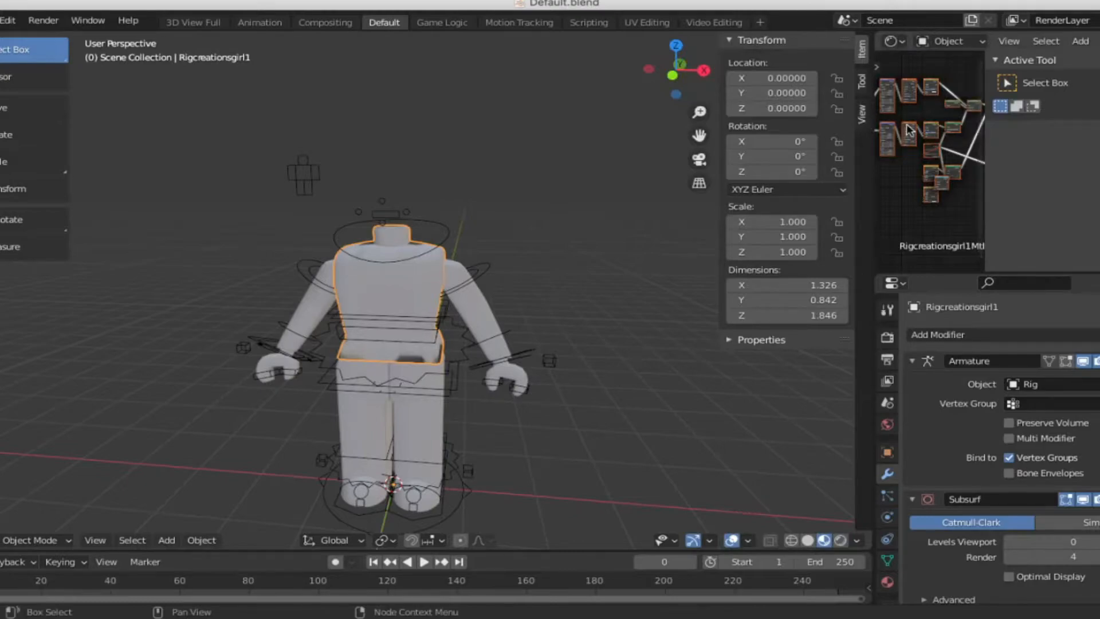
# Step: Replace the image in the torso material's Texture node with Bleukofiyt1Tex.png from the Desktop
pyautogui.scroll(-5, 916, 140)
pyautogui.scroll(7, 926, 150)
pyautogui.scroll(2, 926, 151)
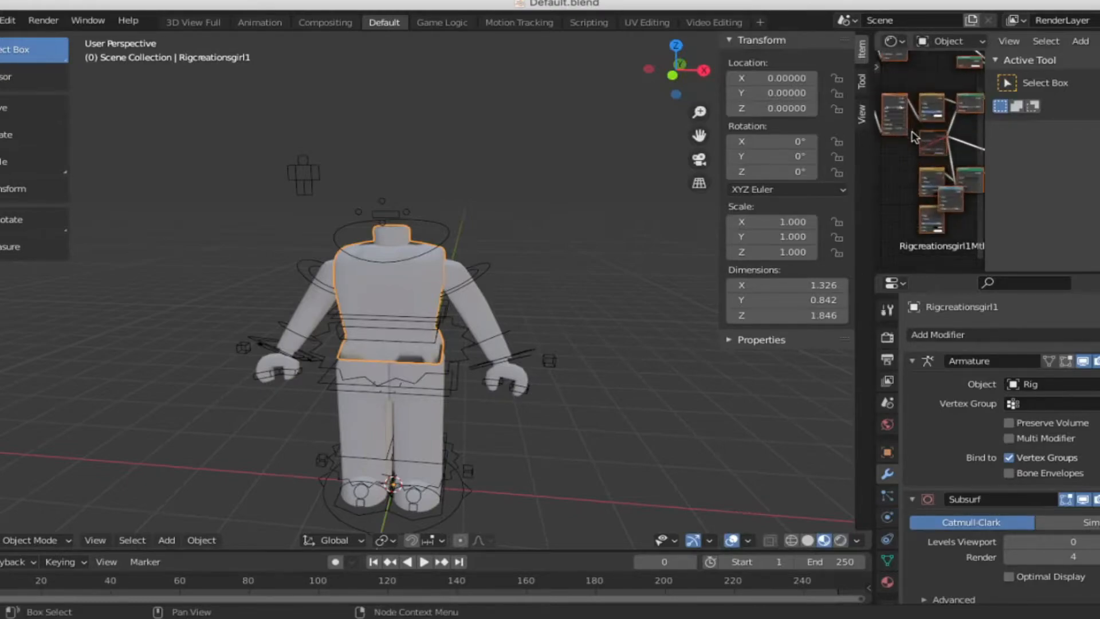
pyautogui.moveTo(926, 268); pyautogui.dragTo(923, 268)
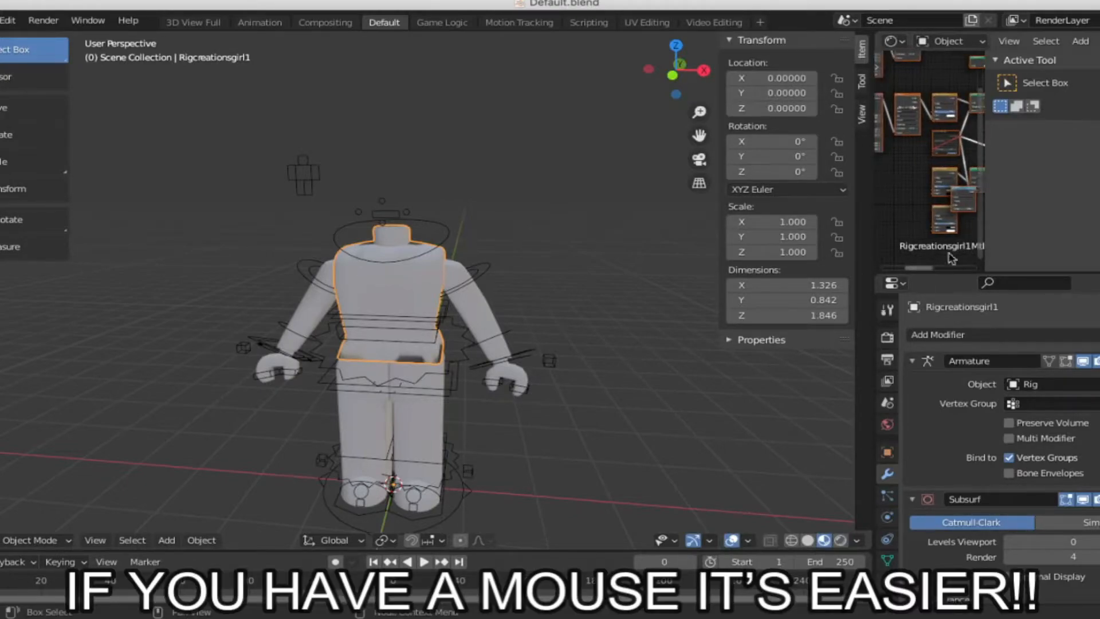
pyautogui.moveTo(979, 210); pyautogui.dragTo(981, 158)
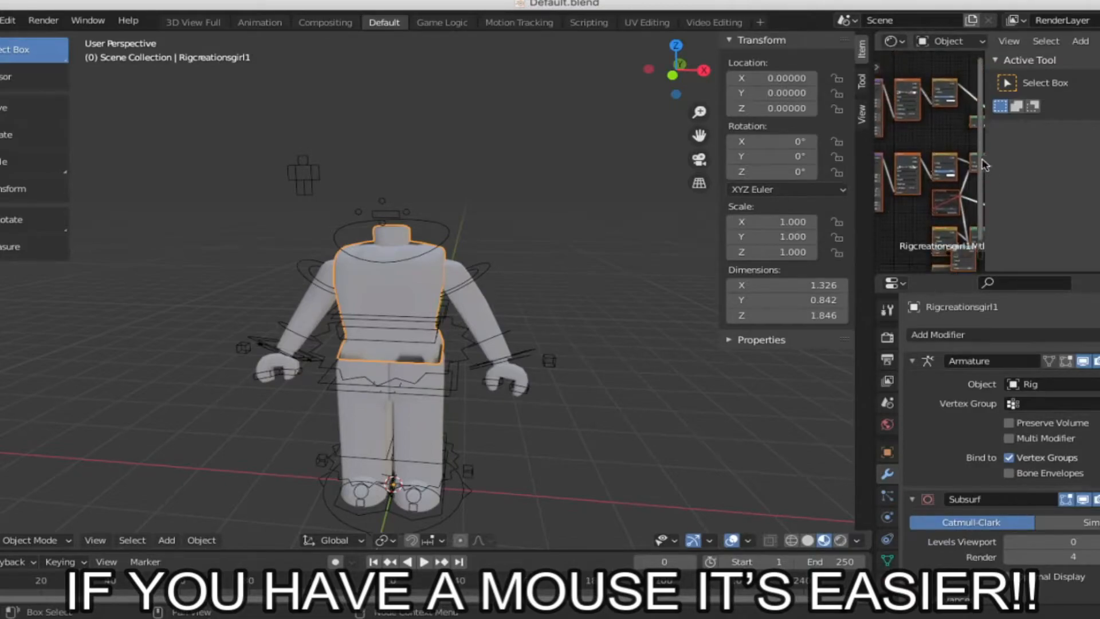
pyautogui.scroll(4, 895, 159)
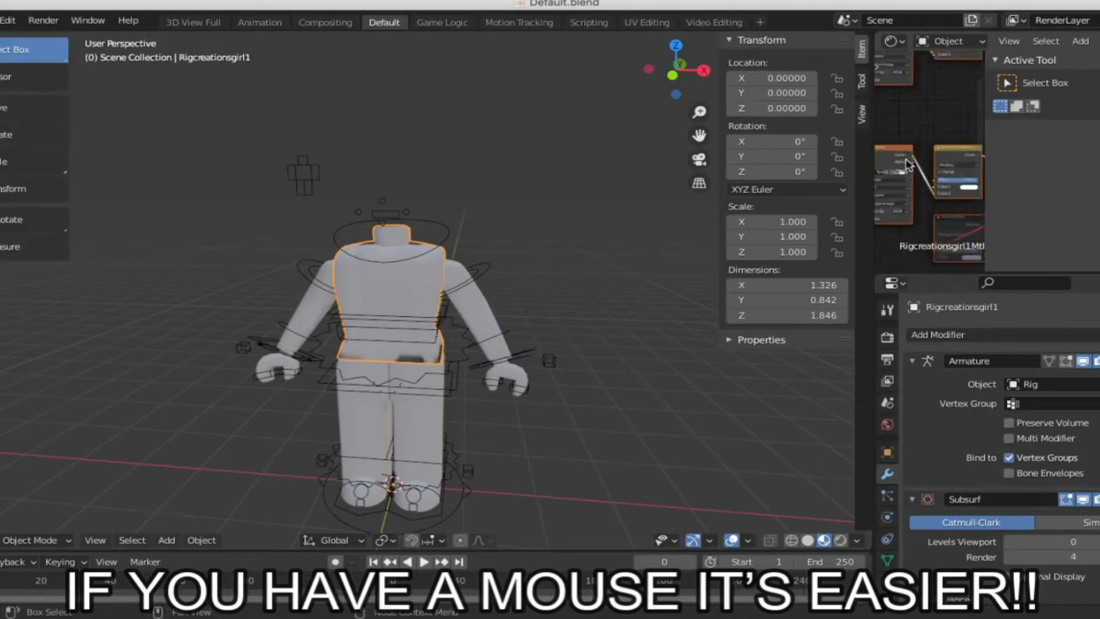
pyautogui.scroll(4, 908, 109)
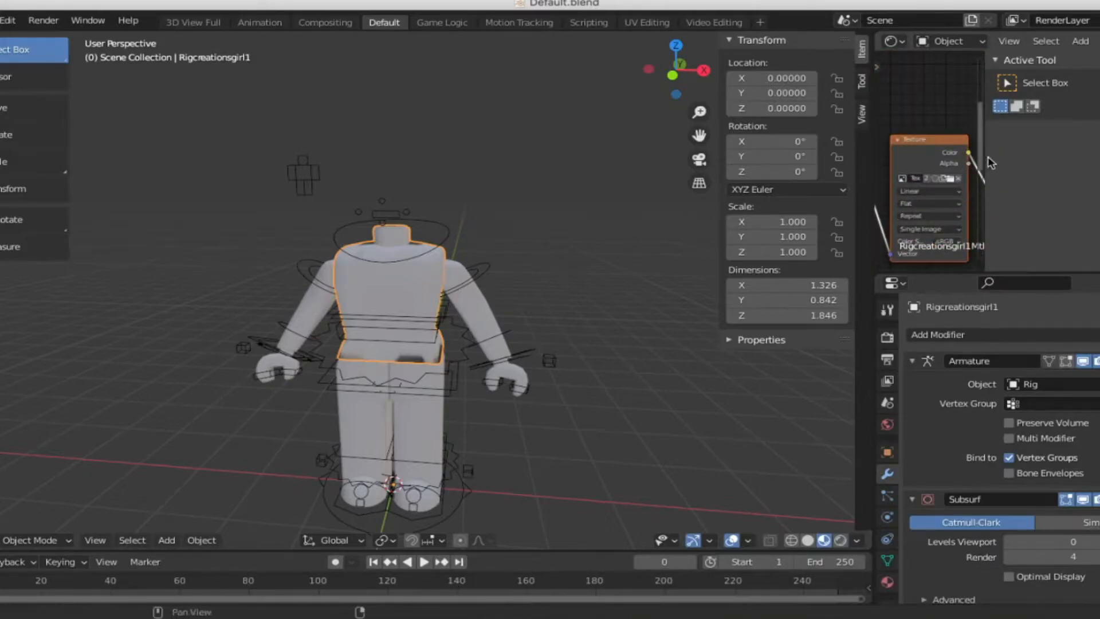
pyautogui.scroll(1, 954, 182)
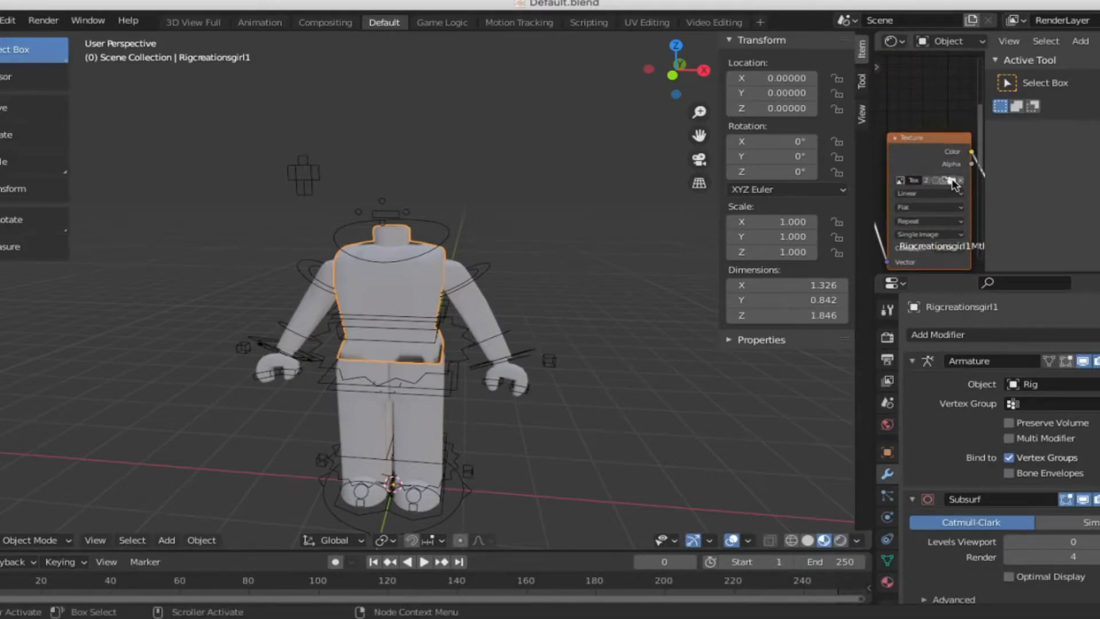
pyautogui.click(952, 181)
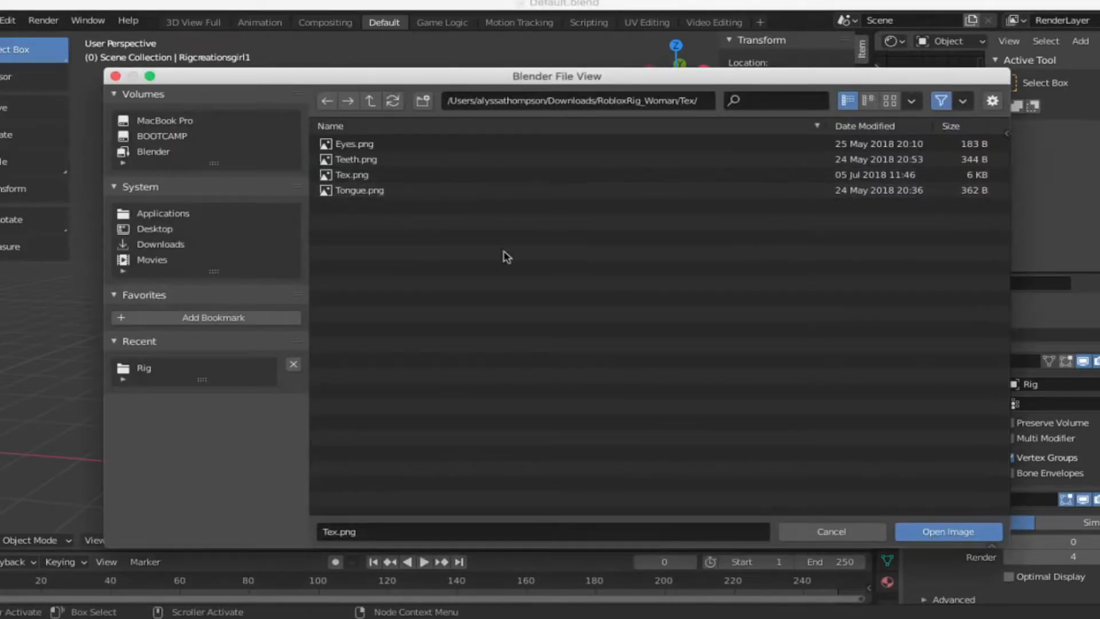
pyautogui.click(170, 232)
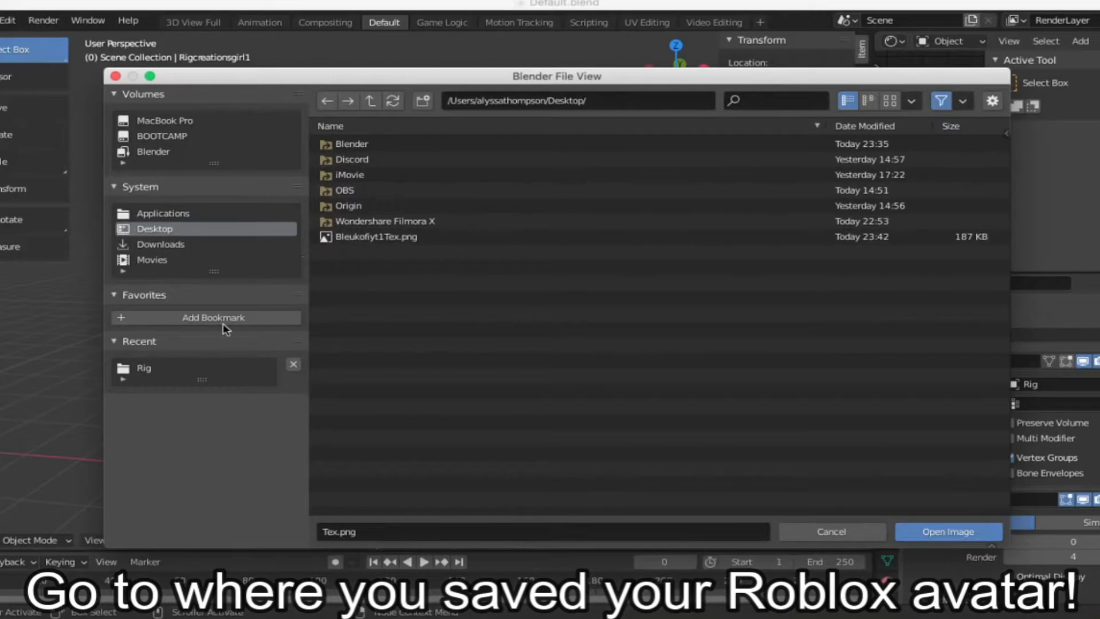
pyautogui.click(343, 236)
pyautogui.click(948, 531)
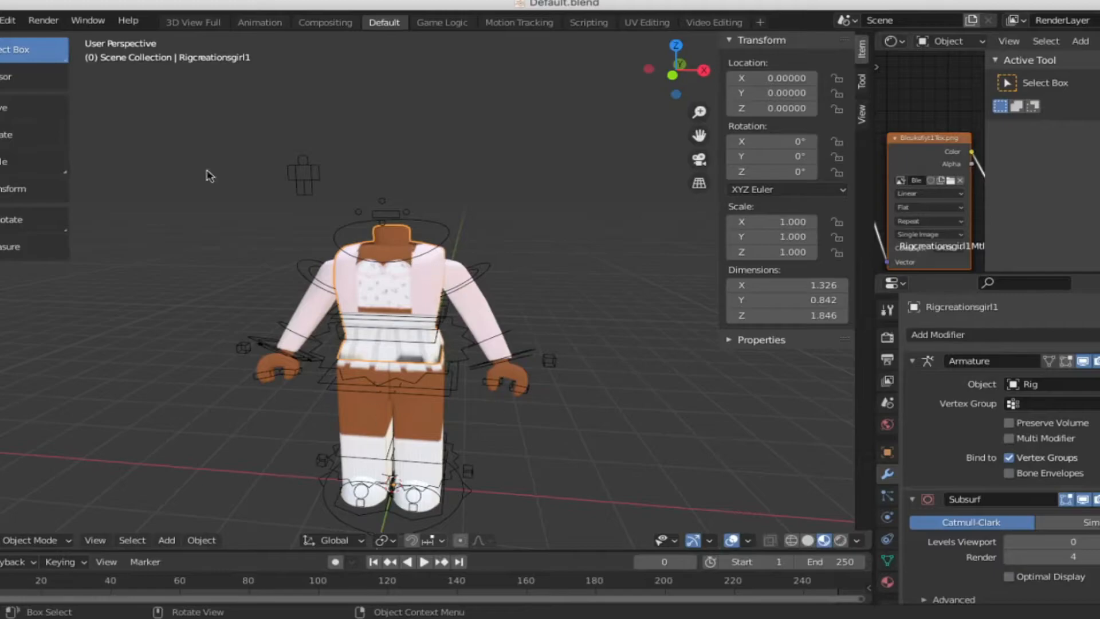
# Step: Import testing.obj from the Desktop as a Wavefront model with Split by Group enabled in addition to Split by Object
pyautogui.click(2, 20)
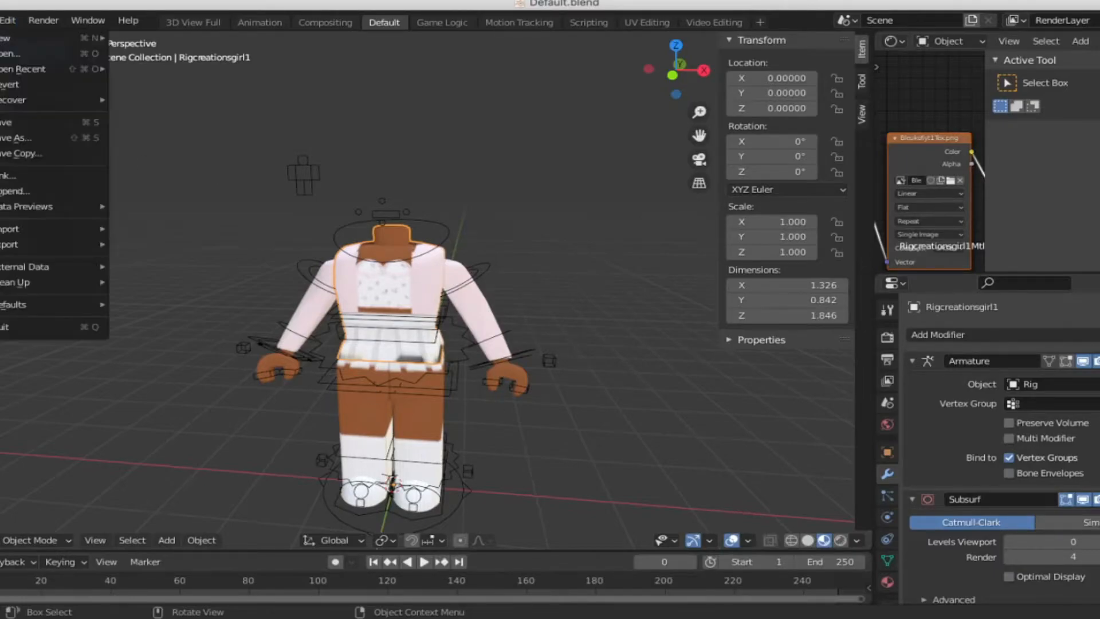
pyautogui.moveTo(51, 229)
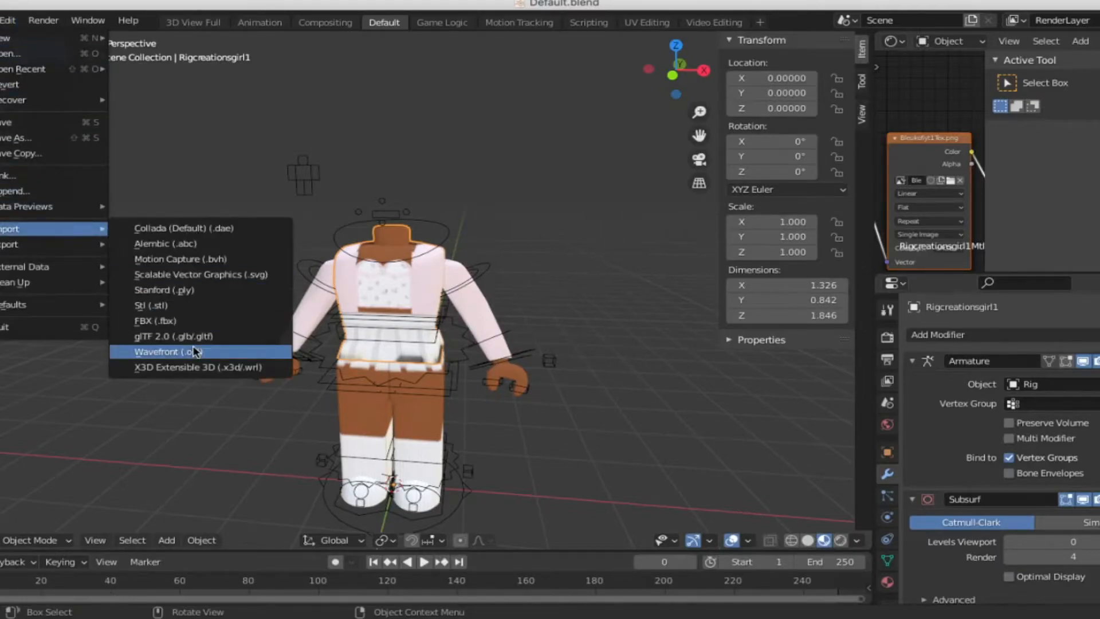
pyautogui.click(168, 351)
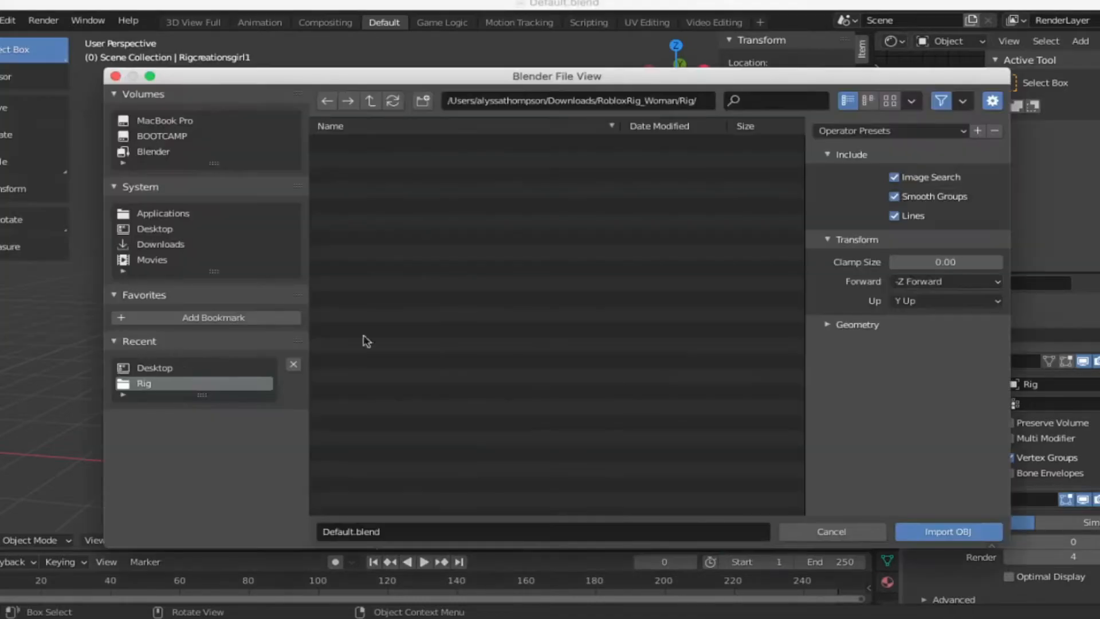
pyautogui.click(846, 325)
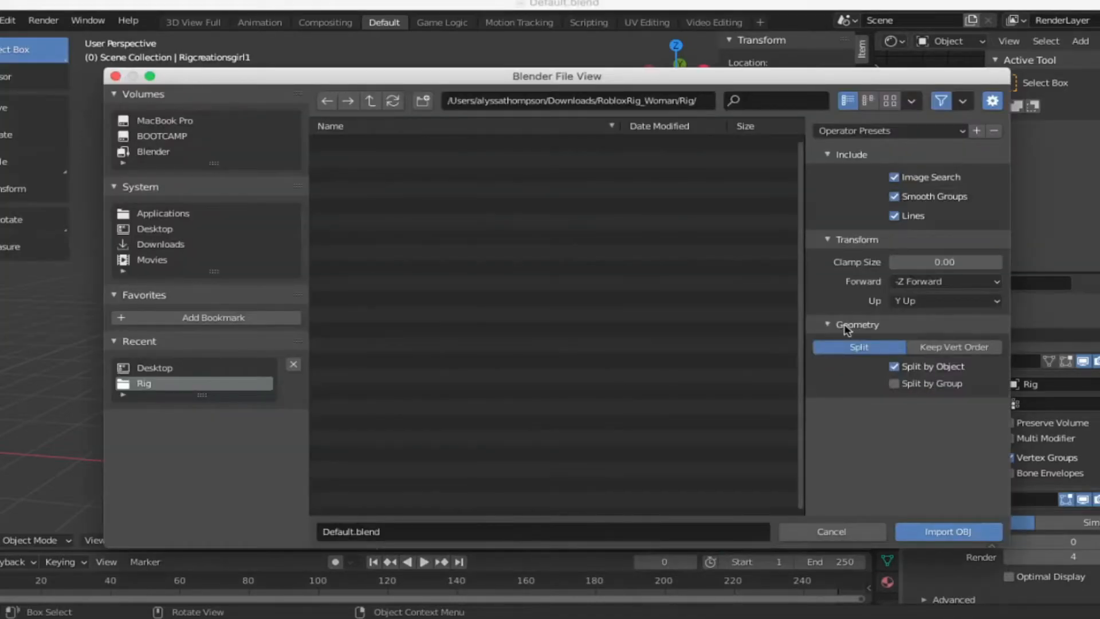
pyautogui.click(894, 384)
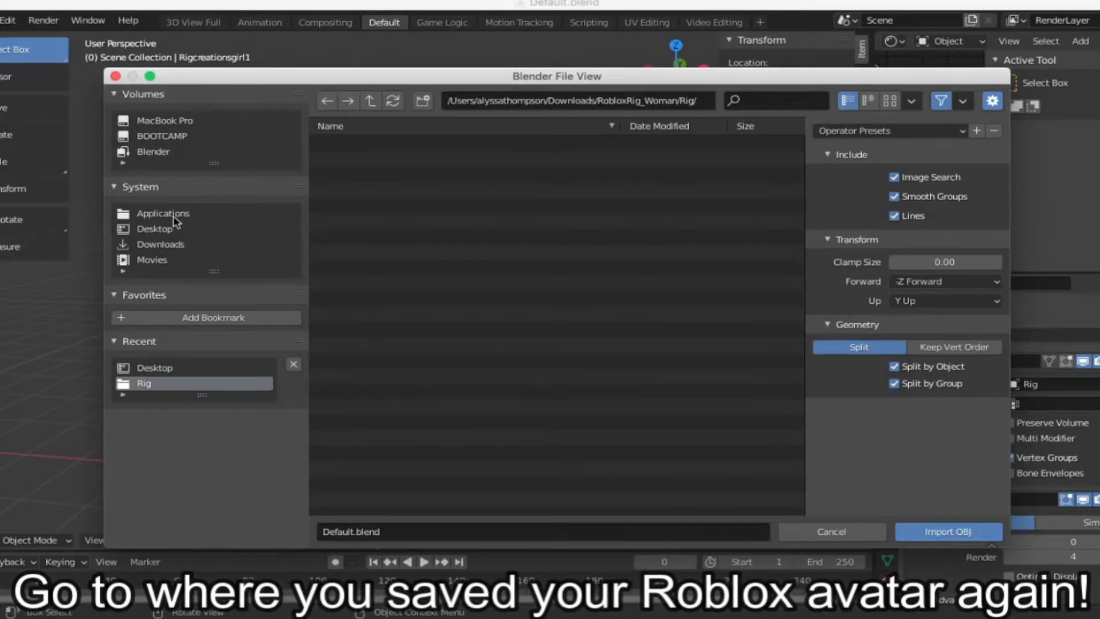
pyautogui.click(155, 229)
pyautogui.click(355, 256)
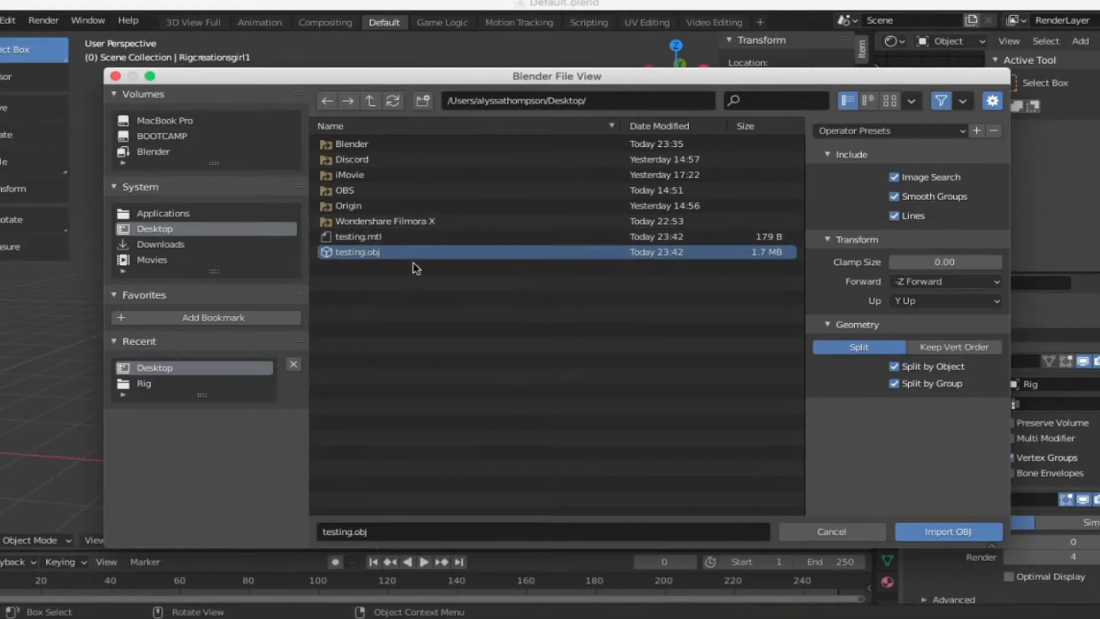
pyautogui.click(957, 526)
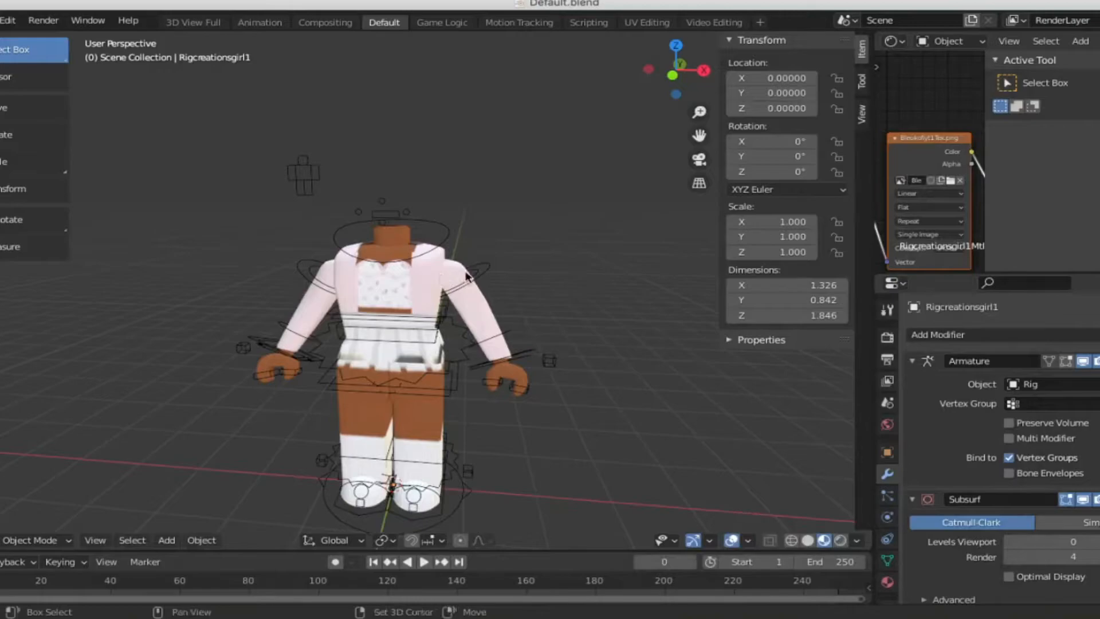
# Step: Set the origins of all imported avatar parts to their own geometry with Origin to Geometry
pyautogui.hotkey('shift', '`')
pyautogui.press('s')
pyautogui.press('a')
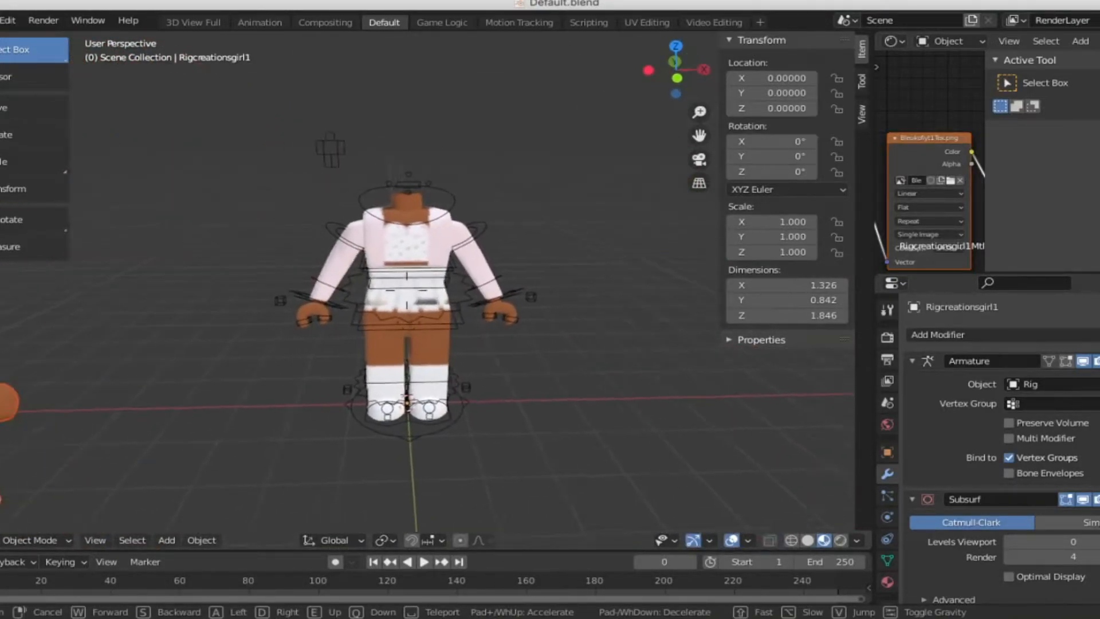
pyautogui.click(11, 24)
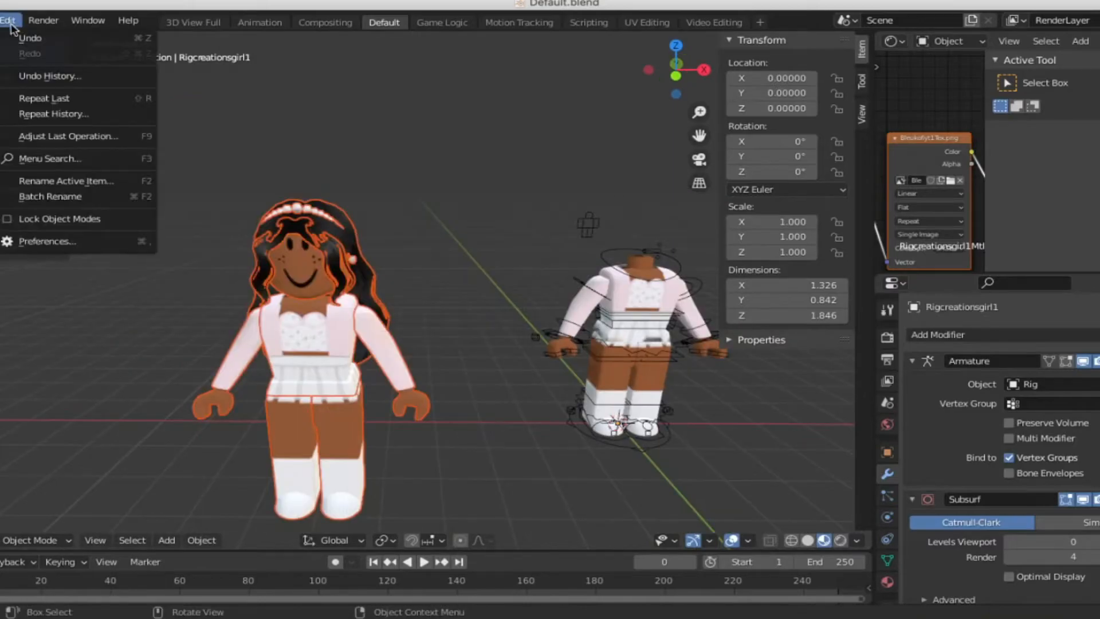
pyautogui.click(86, 159)
pyautogui.write('set origin to')
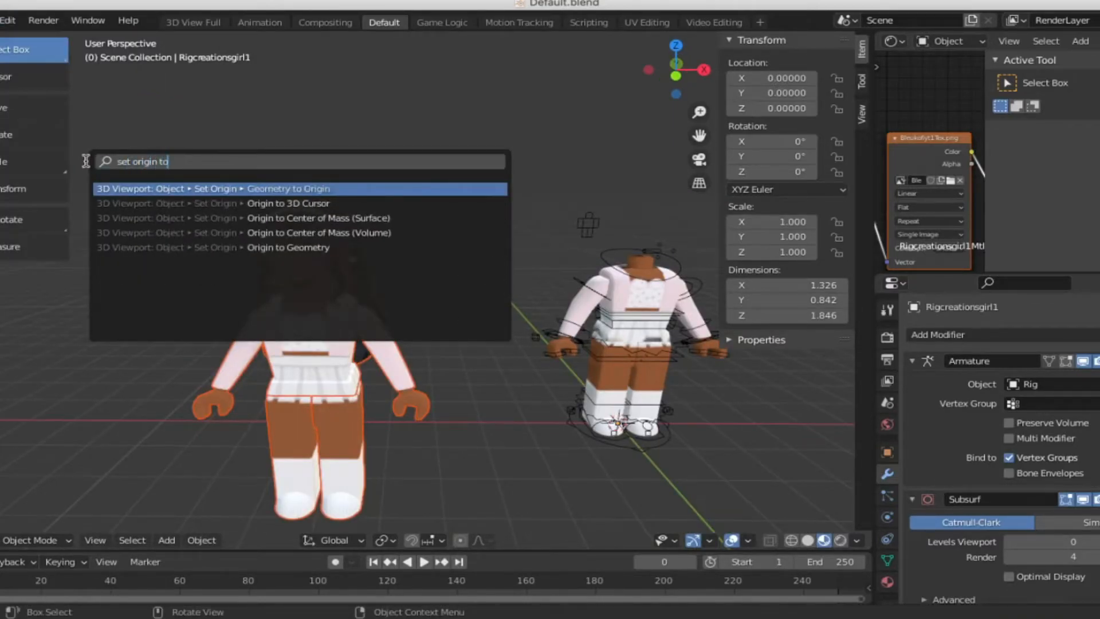
pyautogui.click(277, 248)
# Step: Select the imported avatar's torso, both arms and both legs and delete them, leaving the head and accessories
pyautogui.click(418, 367)
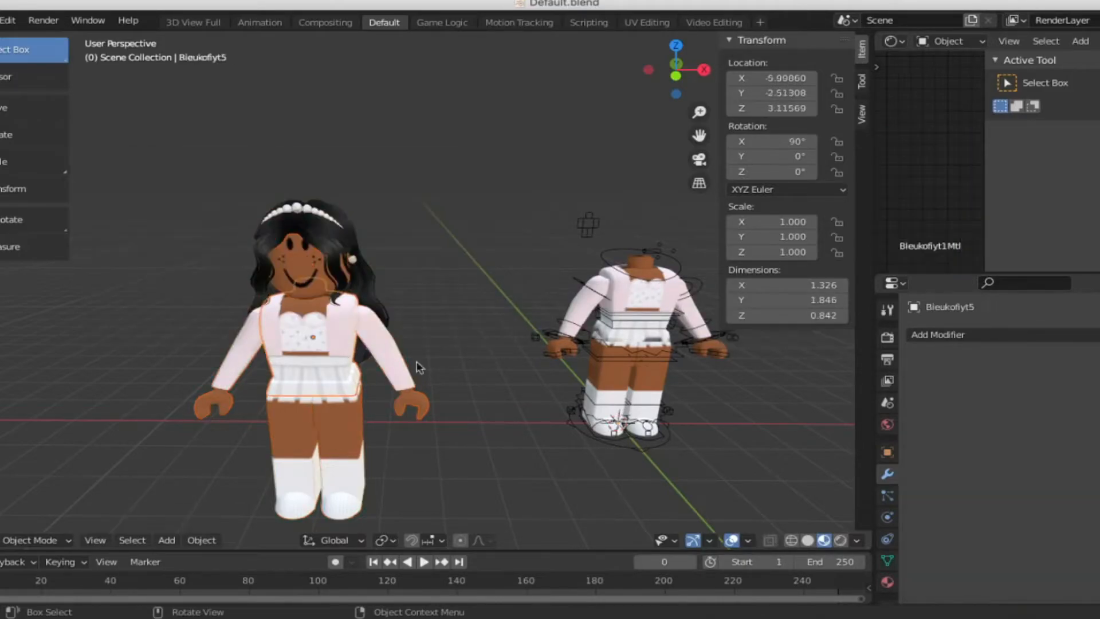
pyautogui.keyDown('shift'); pyautogui.click(386, 355); pyautogui.keyUp('shift')
pyautogui.keyDown('shift'); pyautogui.click(354, 444); pyautogui.keyUp('shift')
pyautogui.keyDown('shift'); pyautogui.click(297, 443); pyautogui.keyUp('shift')
pyautogui.keyDown('shift'); pyautogui.click(242, 364); pyautogui.keyUp('shift')
pyautogui.press('x')
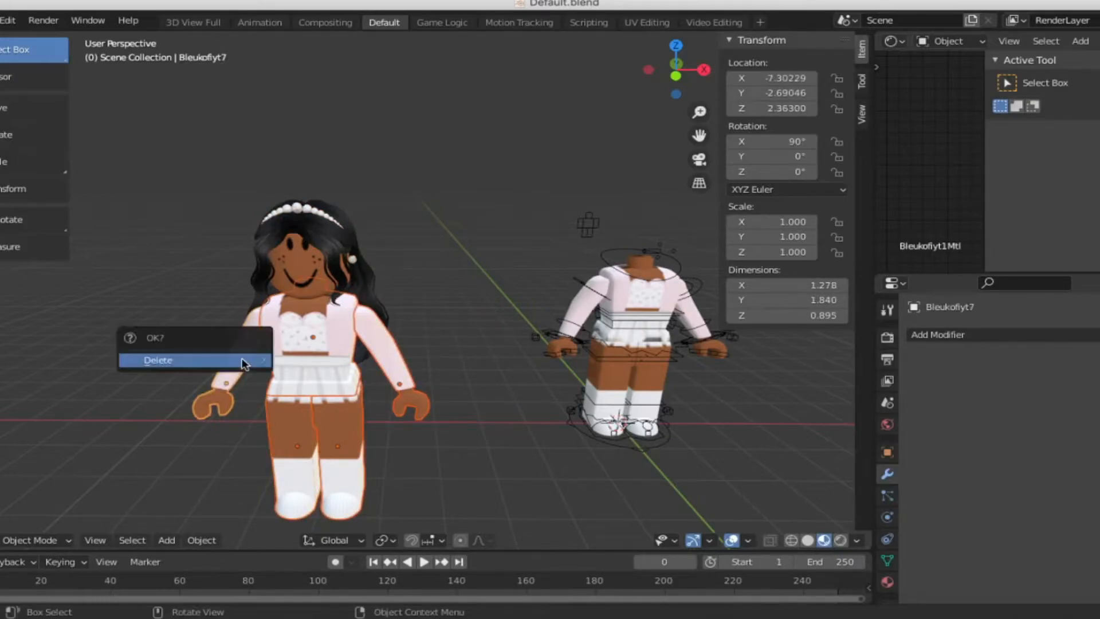
pyautogui.click(245, 362)
# Step: Select the avatar's head, hair, headband and other accessories and move them along X towards the rig, headband at about X -2.11
pyautogui.click(301, 280)
pyautogui.click(344, 307)
pyautogui.click(346, 302)
pyautogui.click(355, 267)
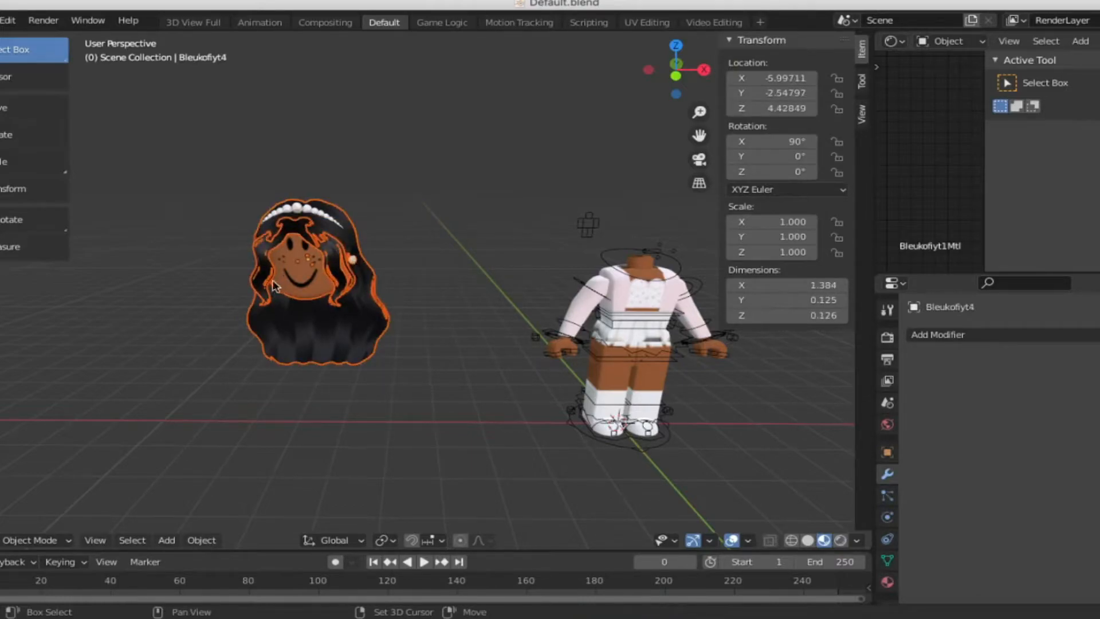
pyautogui.click(288, 252)
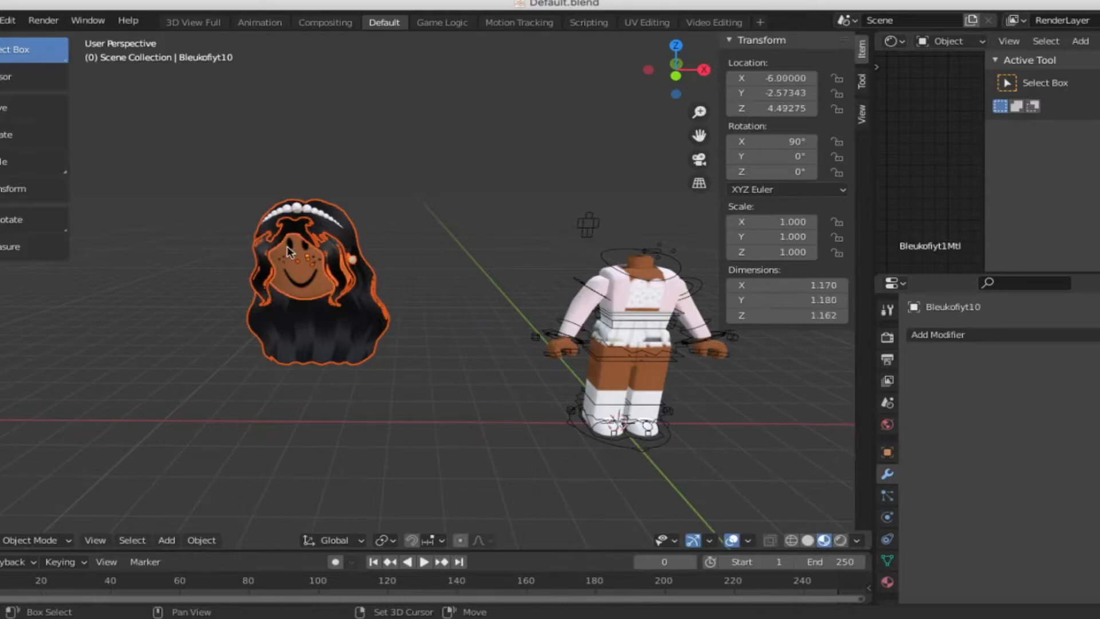
pyautogui.keyDown('shift'); pyautogui.click(300, 215); pyautogui.keyUp('shift')
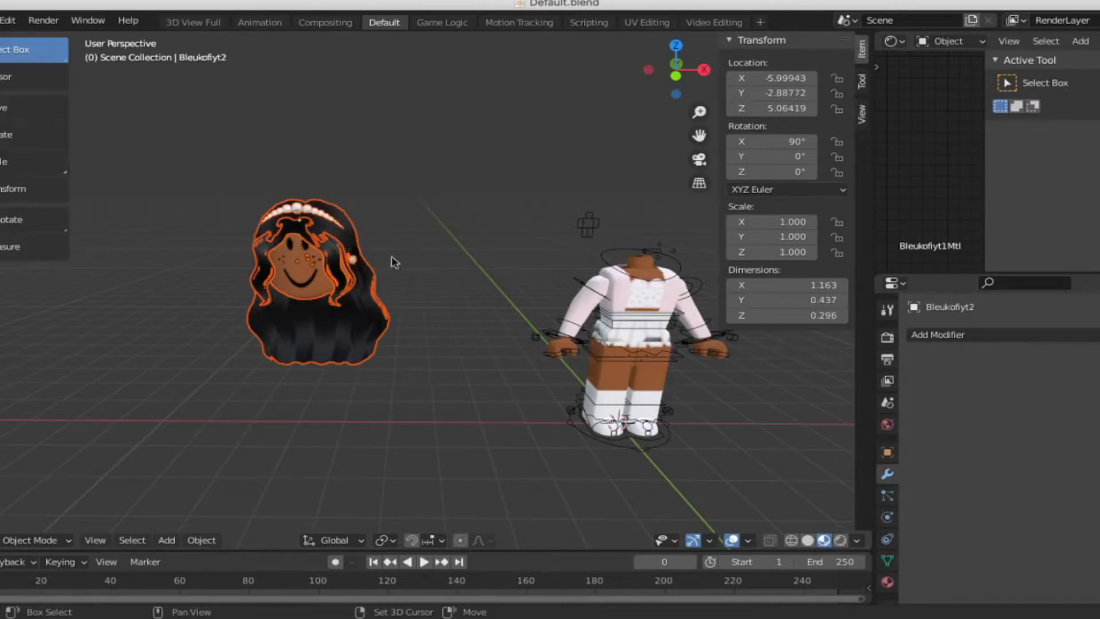
pyautogui.click(37, 109)
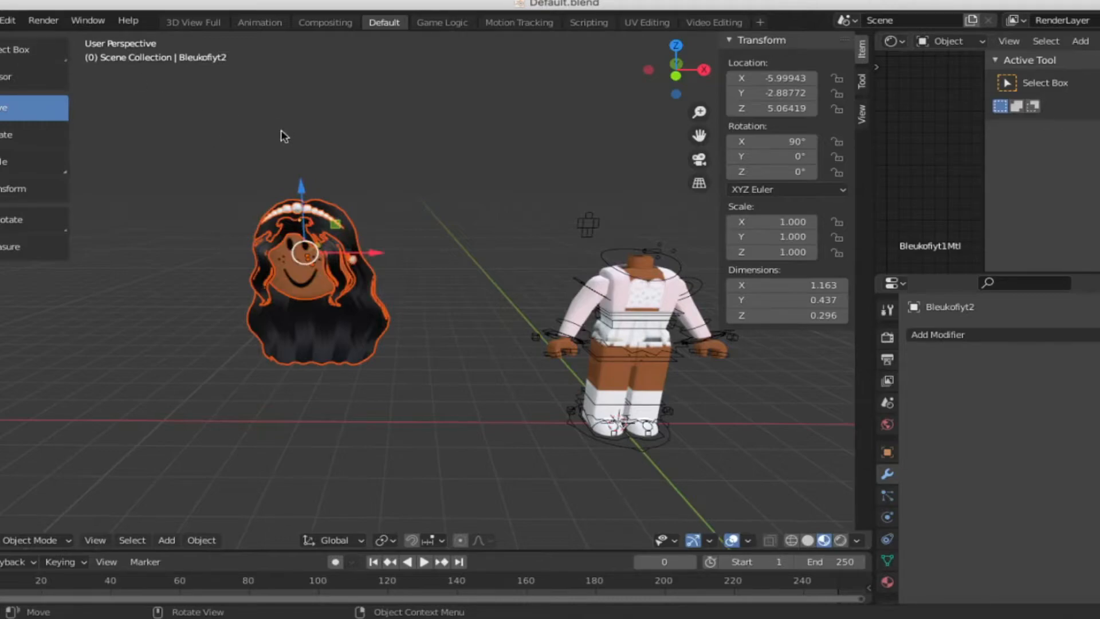
pyautogui.moveTo(382, 253); pyautogui.dragTo(665, 289)
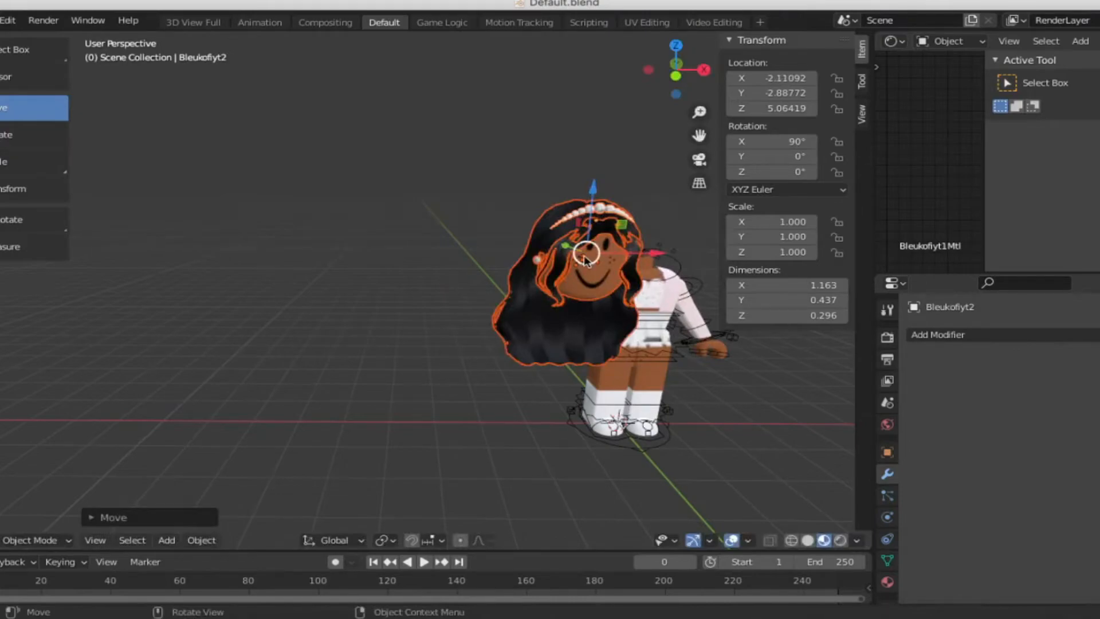
# Step: Move the selected head, hair and accessories over the rig's body, headband at about X 0.04, Y -0.38
pyautogui.moveTo(566, 250); pyautogui.dragTo(567, 166)
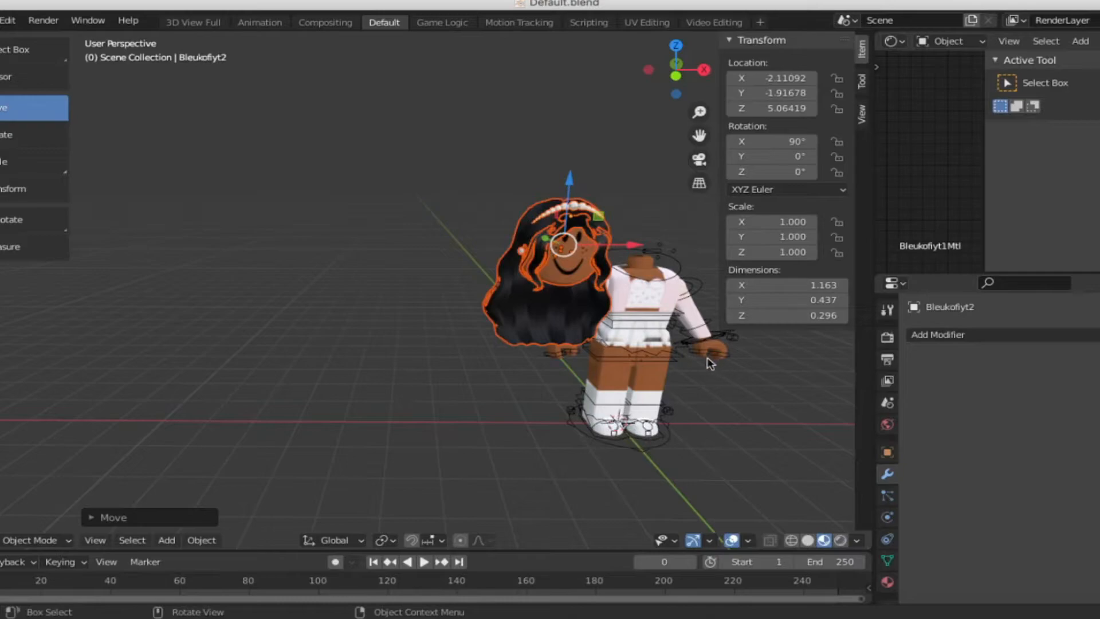
pyautogui.hotkey('shift', '`')
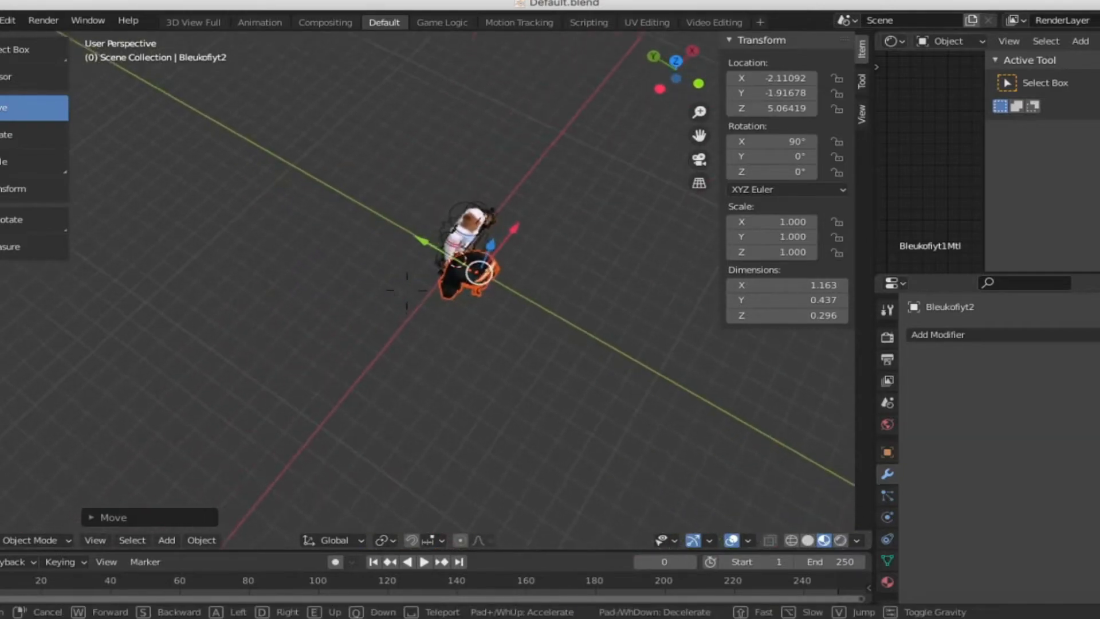
pyautogui.press('w')
pyautogui.press('s')
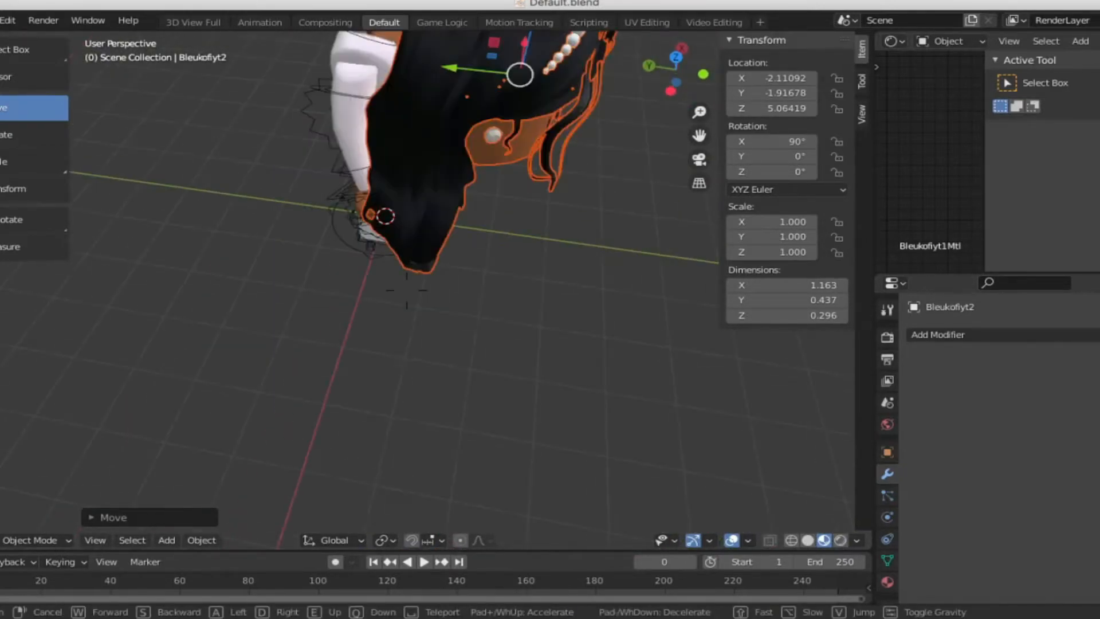
pyautogui.press('s')
pyautogui.click(408, 292)
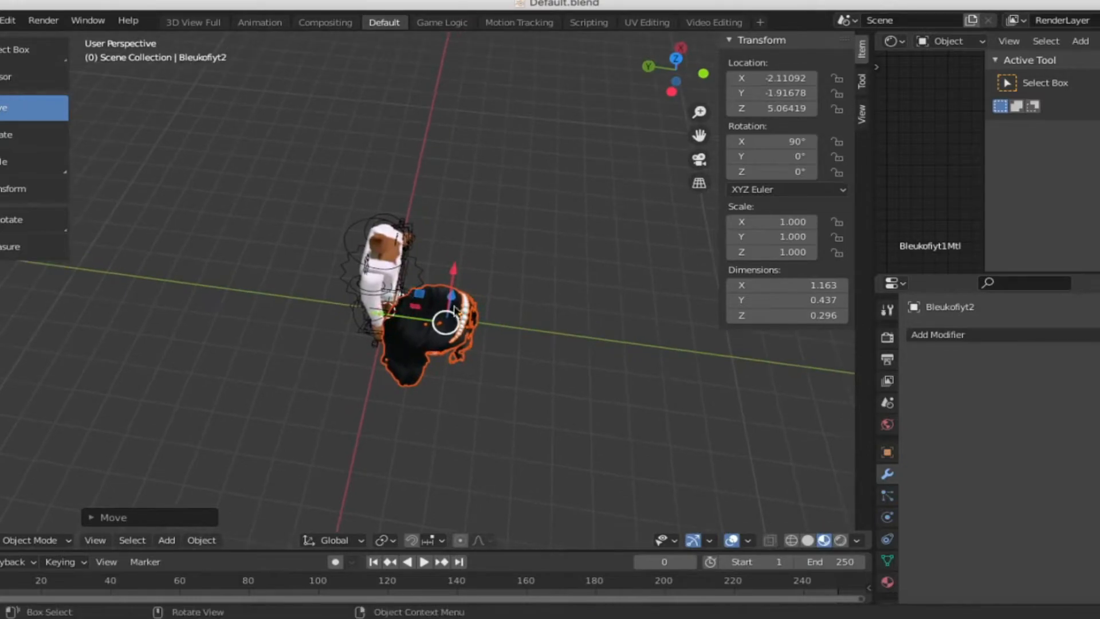
pyautogui.moveTo(454, 312); pyautogui.dragTo(349, 229)
# Step: Fine-tune the position of the head, hair and accessories so they sit centred on the rig's neck
pyautogui.hotkey('shift', '`')
pyautogui.press('w')
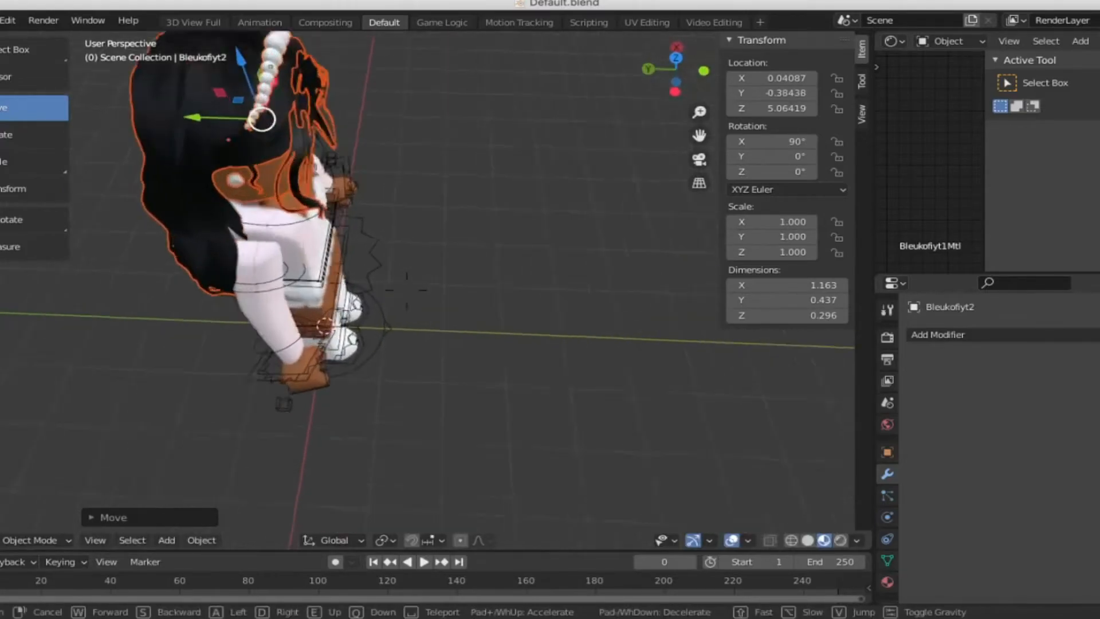
pyautogui.moveTo(281, 96); pyautogui.dragTo(273, 96)
pyautogui.hotkey('shift', '`')
pyautogui.press('s')
pyautogui.moveTo(498, 246); pyautogui.dragTo(504, 245)
pyautogui.hotkey('shift', '`')
pyautogui.press('w')
pyautogui.press('s')
pyautogui.click(626, 275)
pyautogui.click(626, 275)
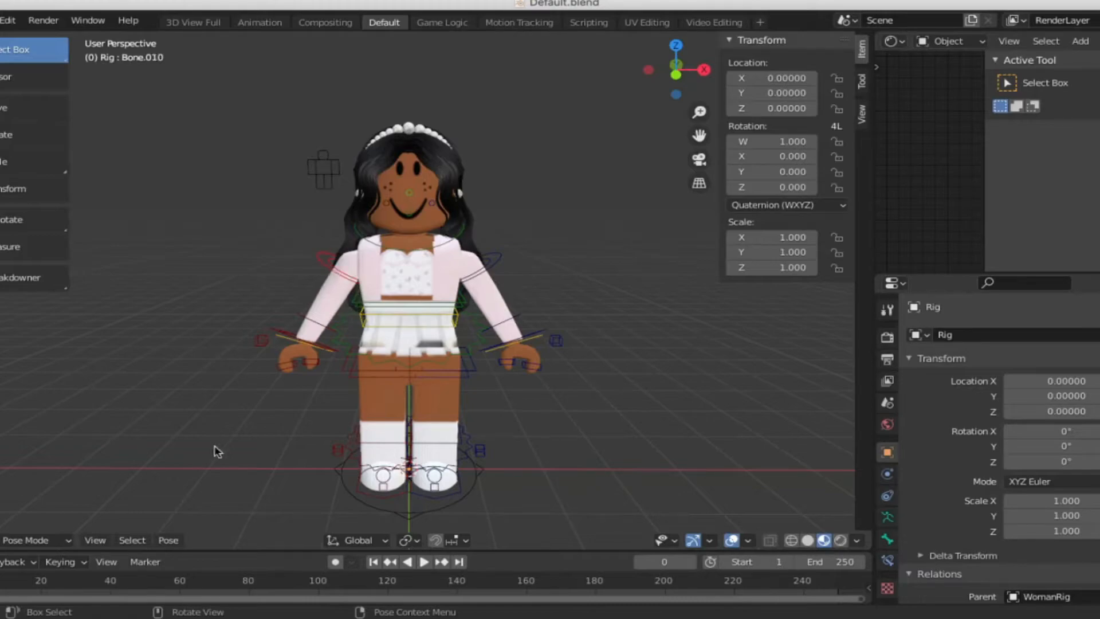
# Step: Switch the rig to Object Mode and back to Pose Mode
pyautogui.click(65, 540)
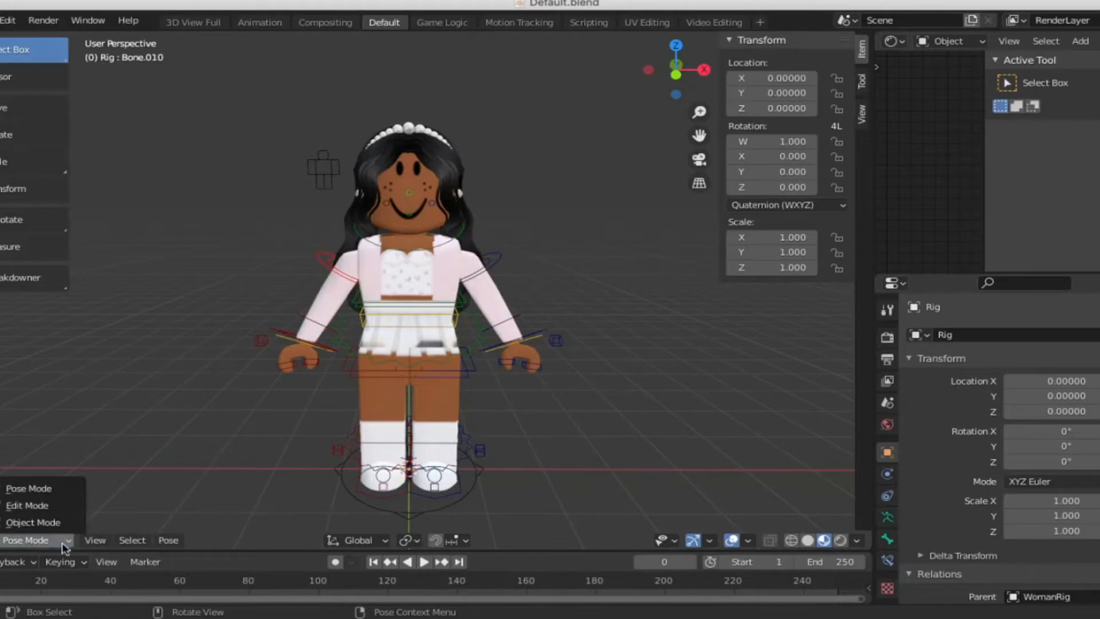
pyautogui.click(38, 542)
pyautogui.click(29, 545)
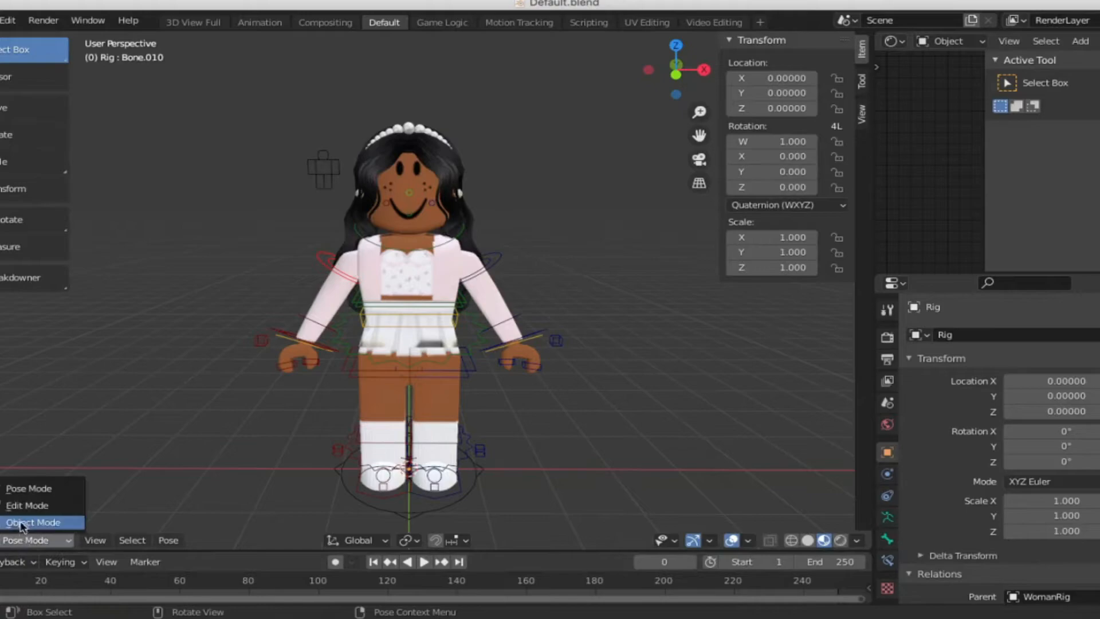
pyautogui.click(26, 492)
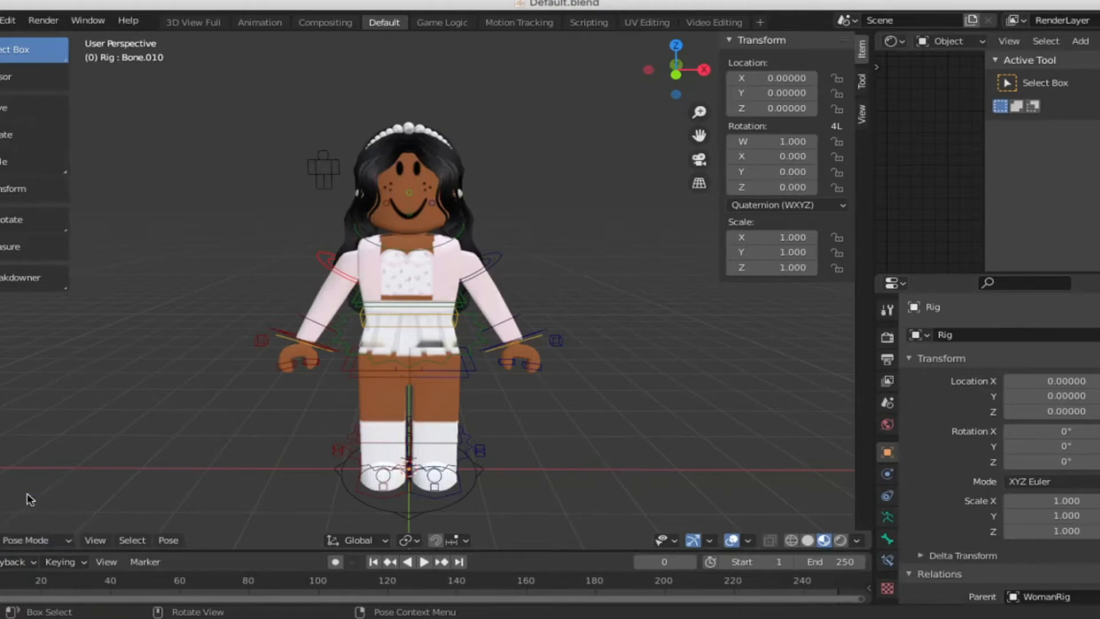
pyautogui.click(12, 544)
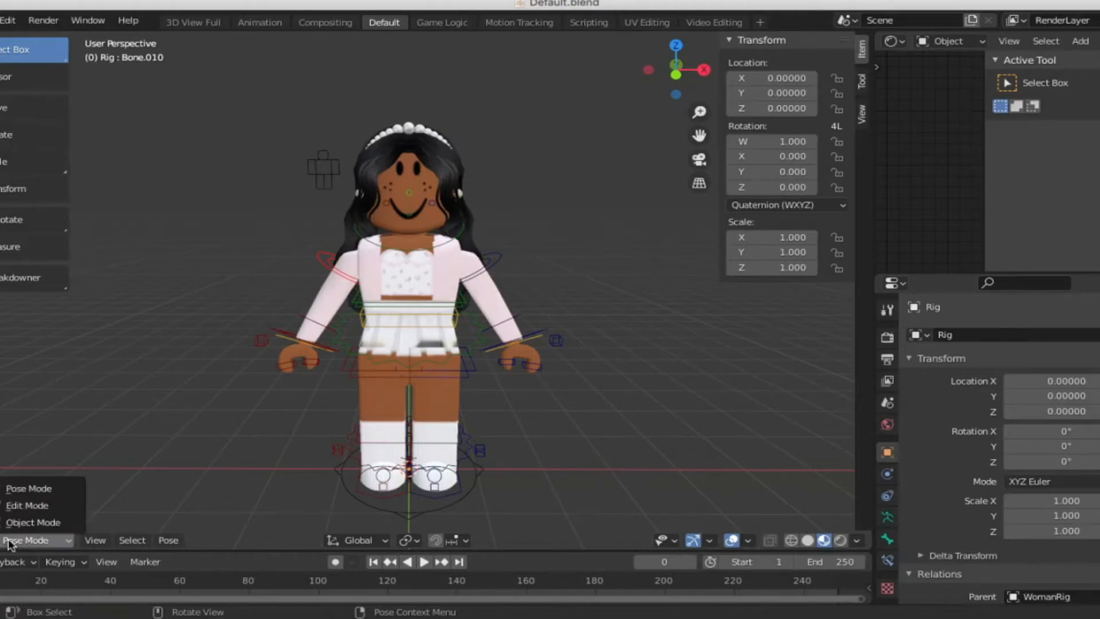
pyautogui.click(32, 523)
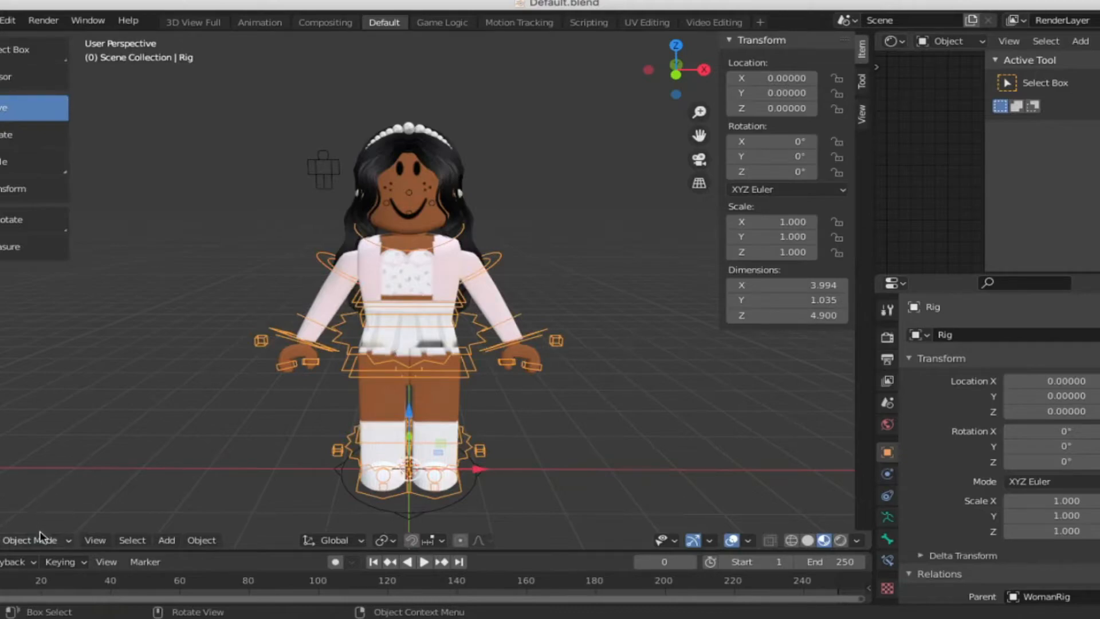
pyautogui.click(39, 531)
pyautogui.click(33, 494)
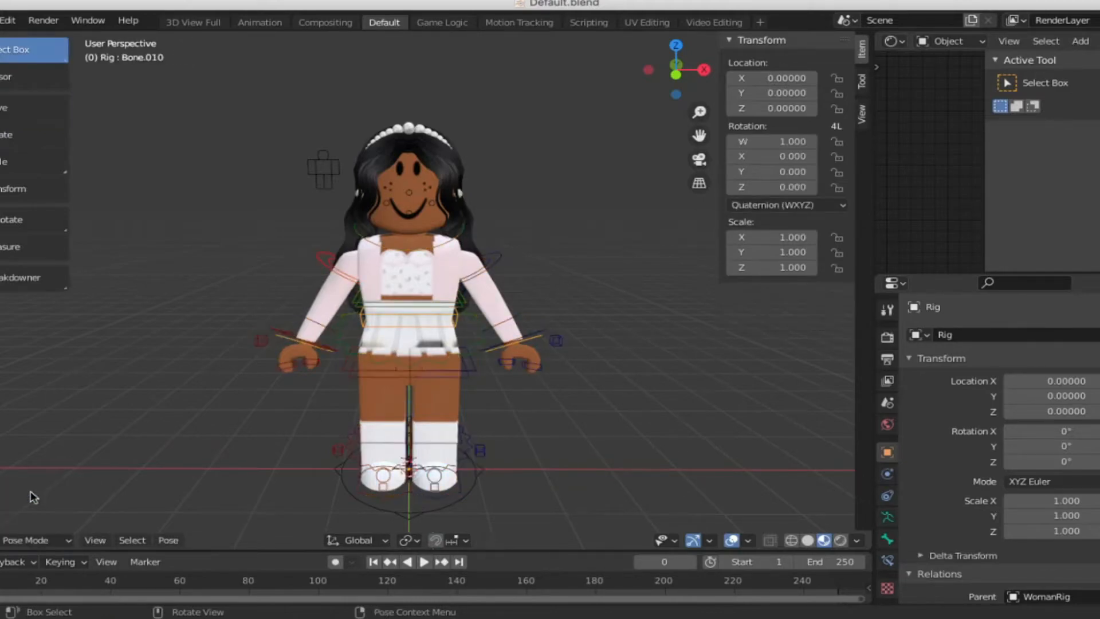
# Step: Try rotating the character's right upper arm bone with the Rotate tool and the right forearm bone about the X axis
pyautogui.click(28, 136)
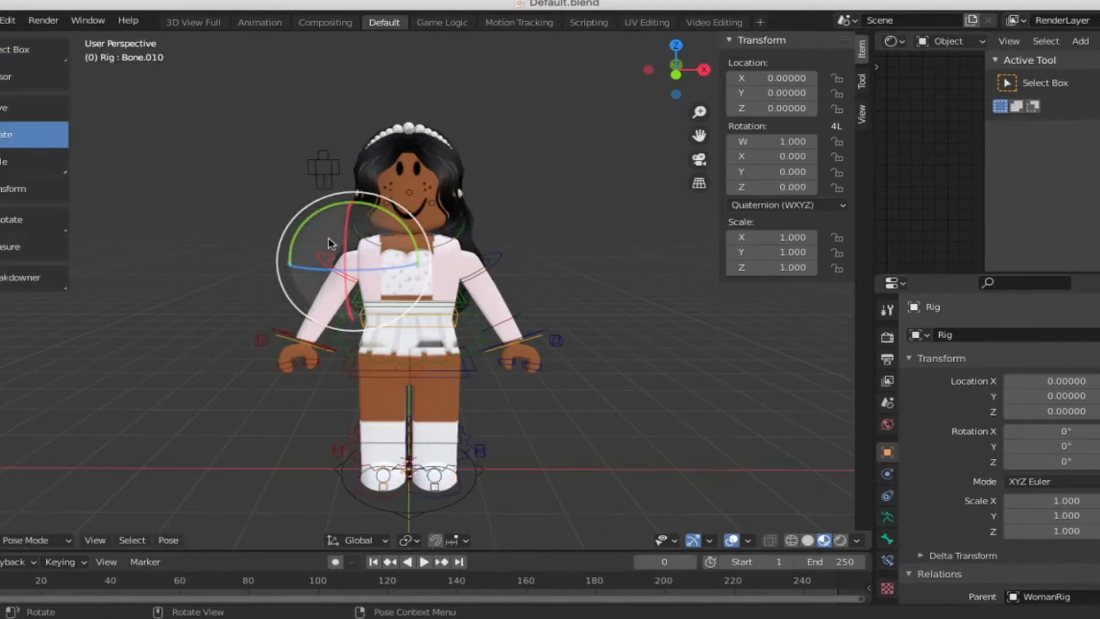
pyautogui.moveTo(331, 243); pyautogui.dragTo(319, 303)
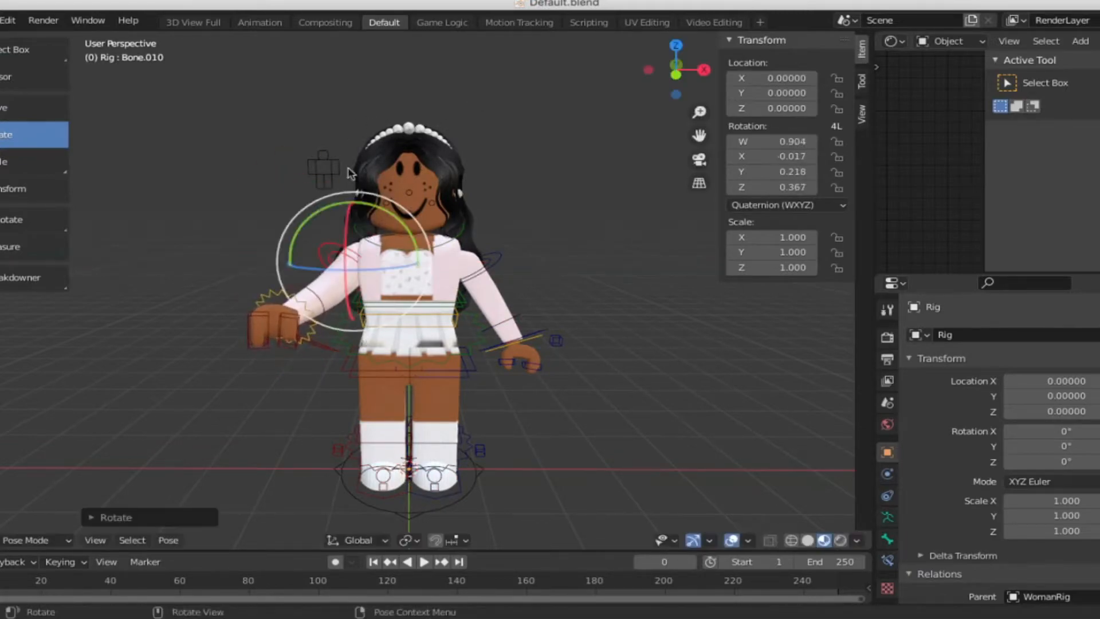
pyautogui.click(319, 304)
pyautogui.press('r')
pyautogui.press('x')
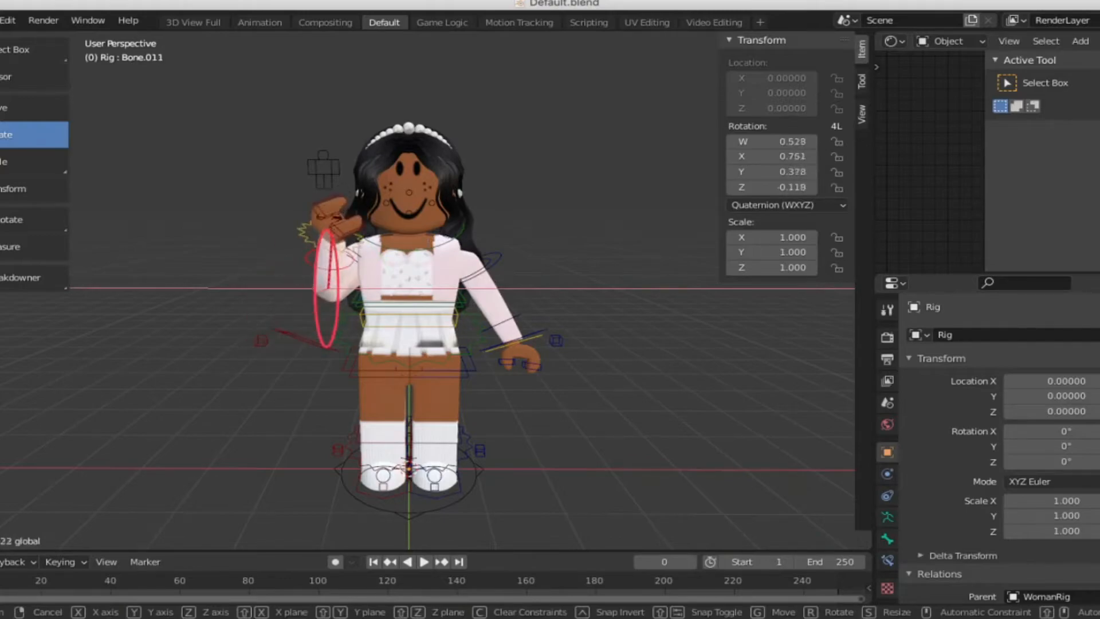
pyautogui.click(292, 297)
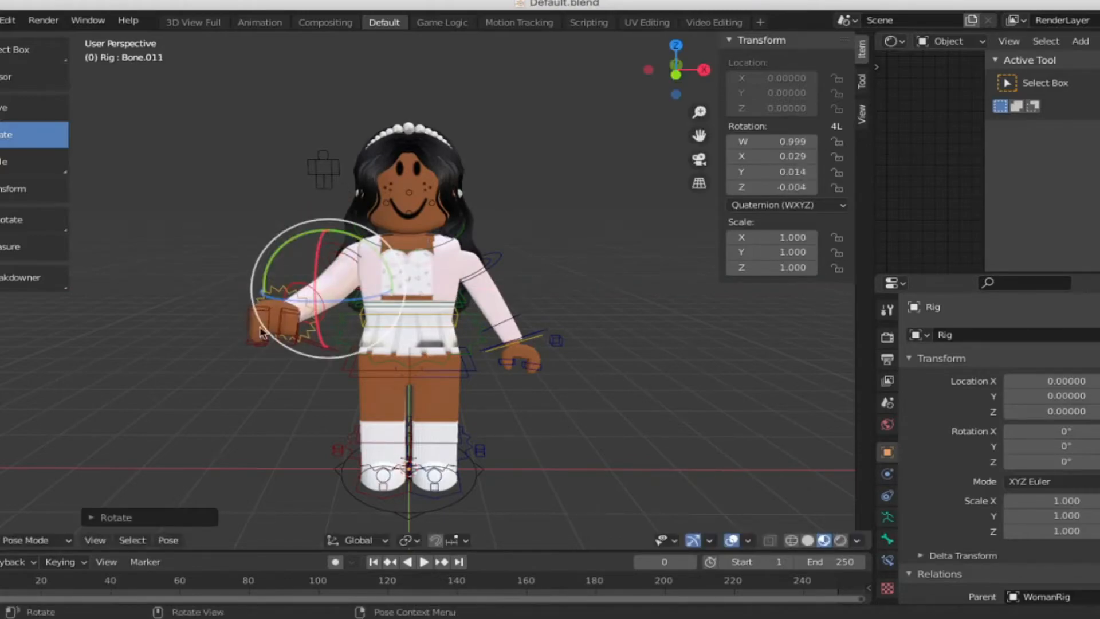
# Step: Try rotating the character's right hand bone about the X axis
pyautogui.click(289, 304)
pyautogui.press('r')
pyautogui.press('x')
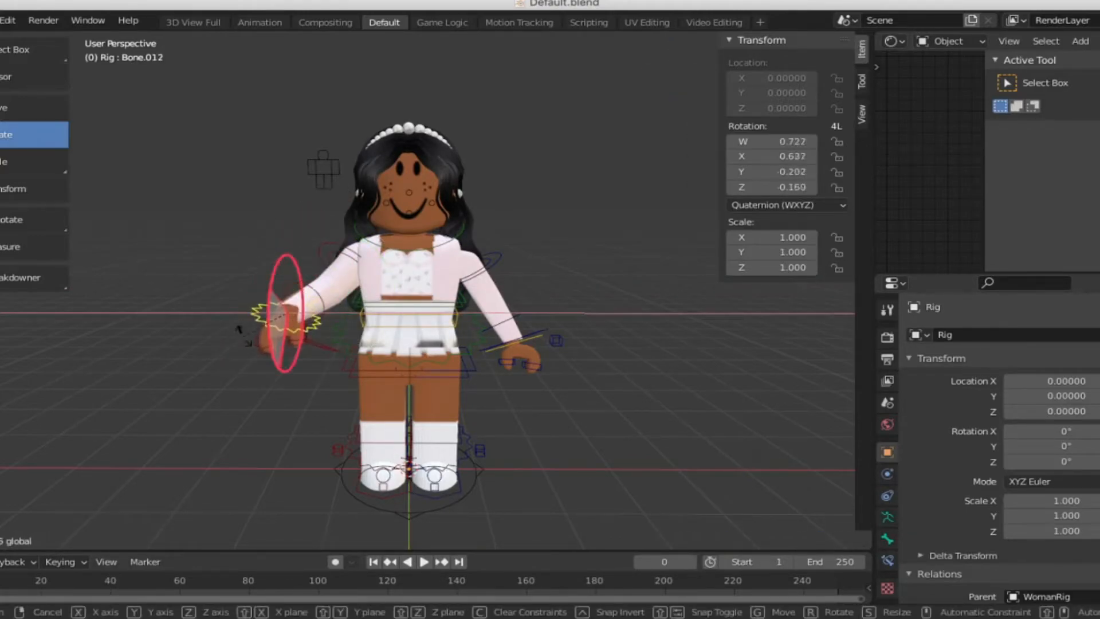
pyautogui.click(295, 236)
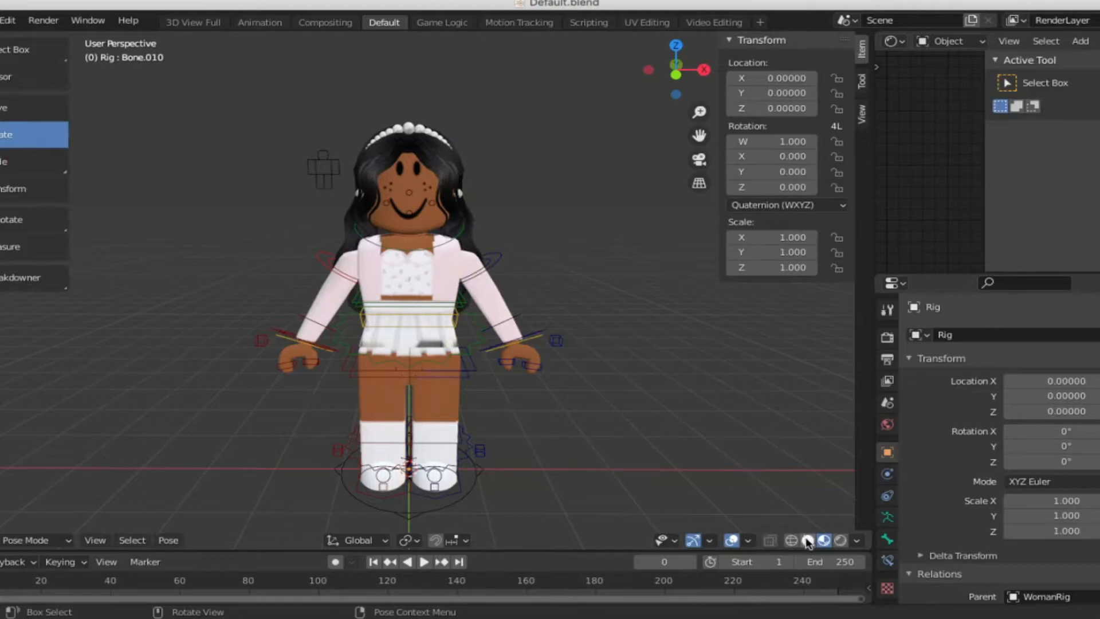
# Step: Compare the character in Solid, Material Preview and Rendered viewport shading, then return to Material Preview
pyautogui.click(808, 541)
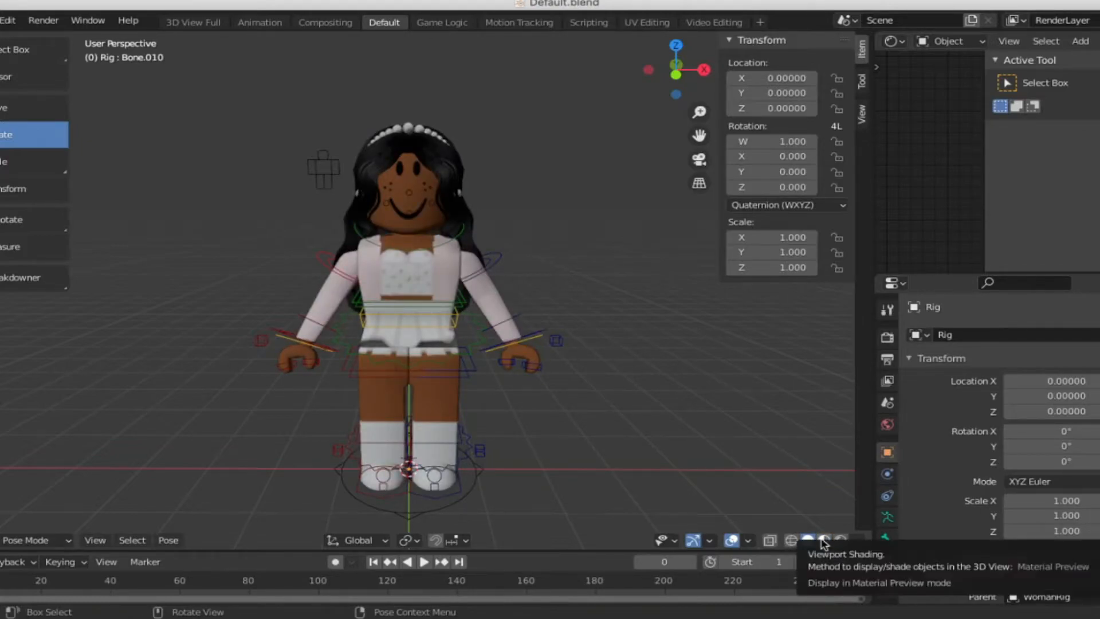
pyautogui.click(823, 540)
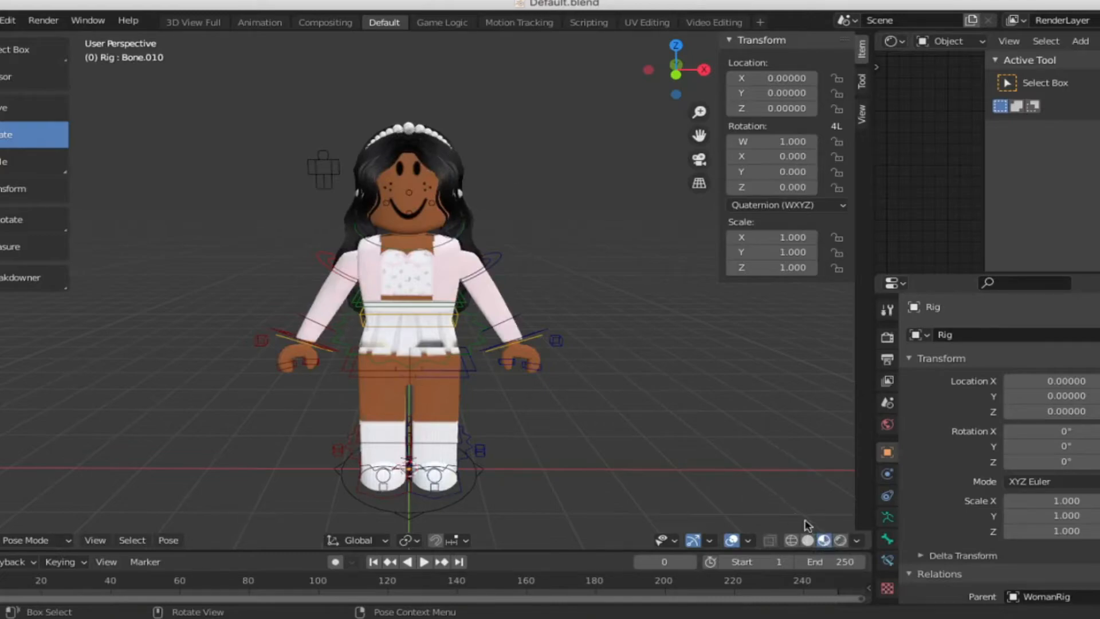
pyautogui.click(840, 540)
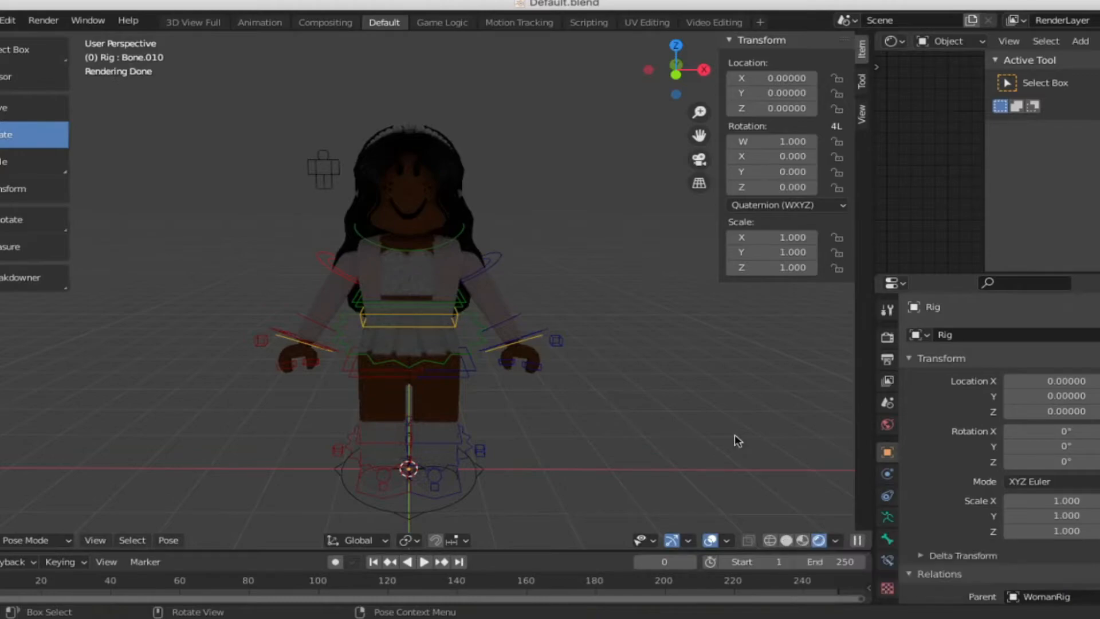
pyautogui.hotkey('shift', '`')
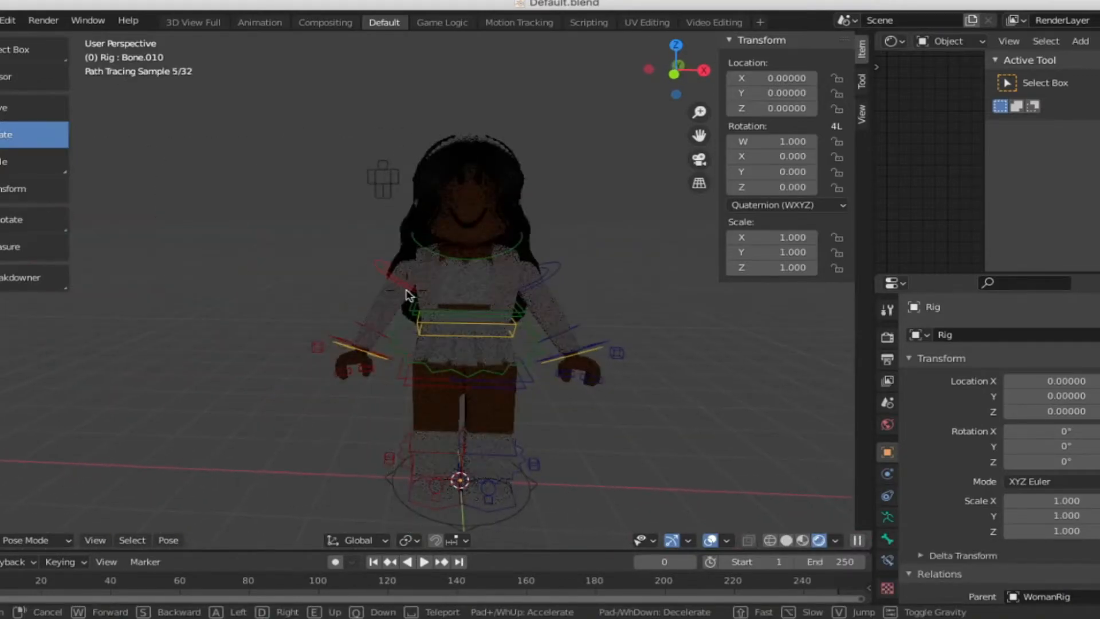
pyautogui.click(744, 460)
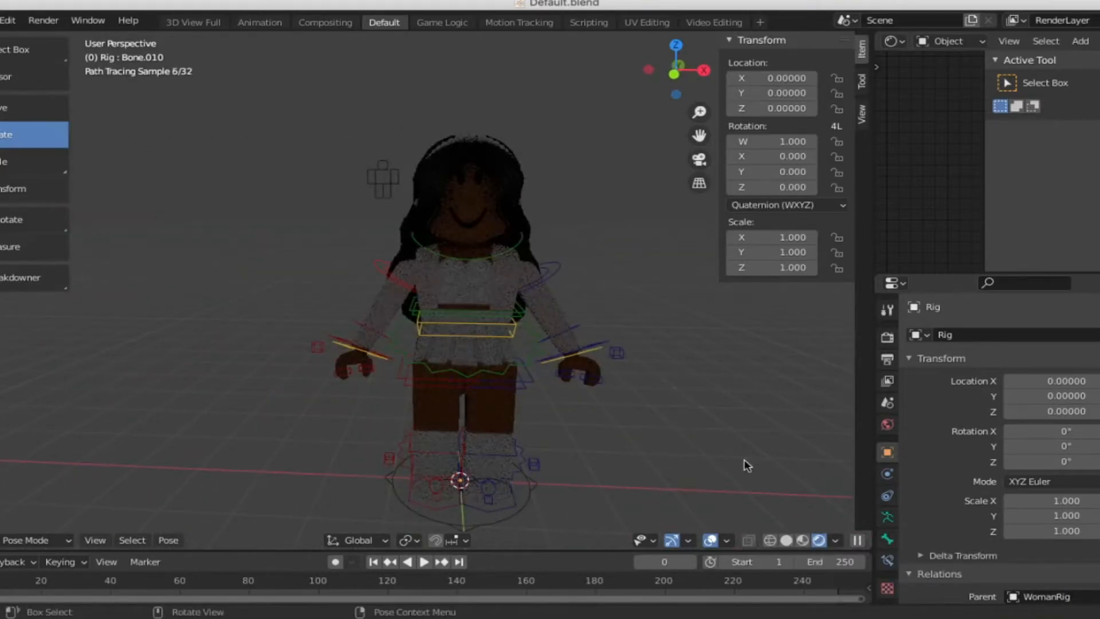
pyautogui.click(801, 541)
# Step: Set the scene's render engine to Eevee
pyautogui.click(887, 337)
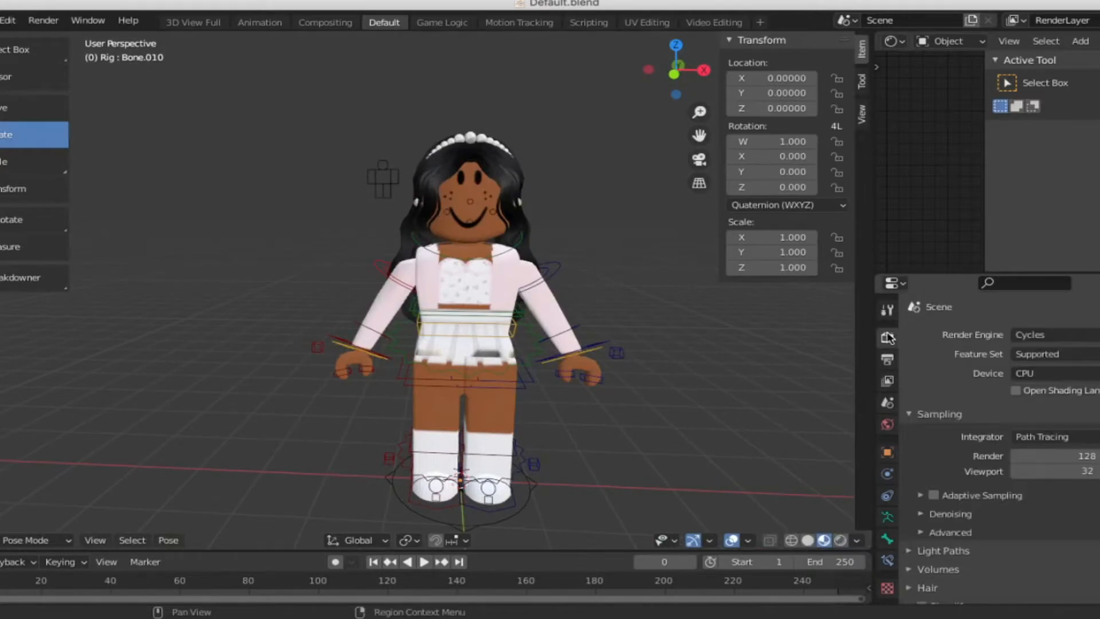
pyautogui.click(1060, 334)
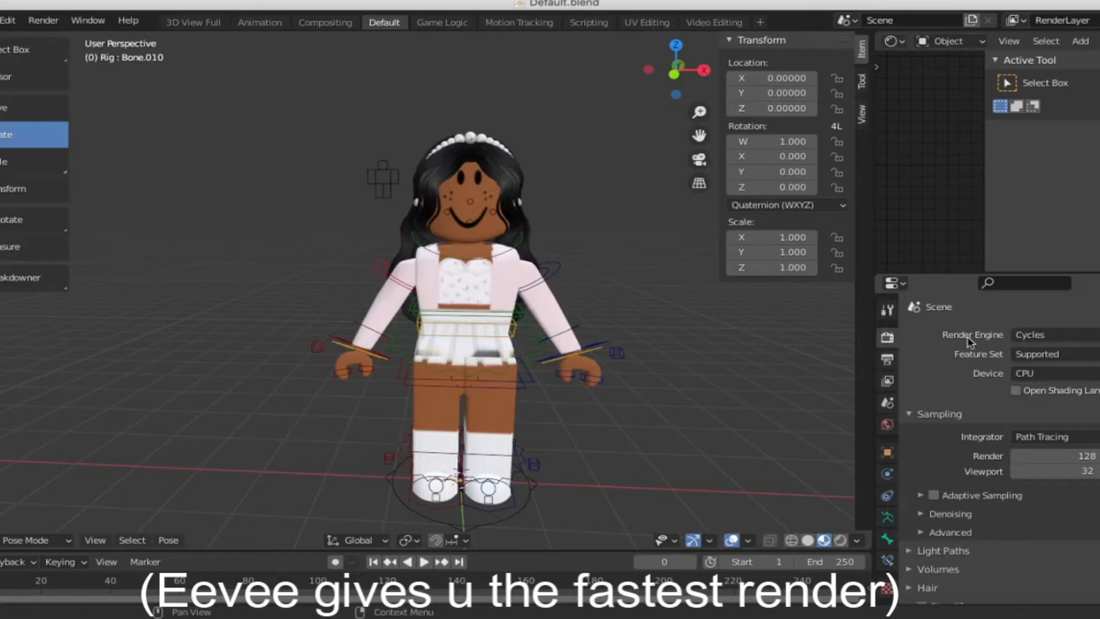
pyautogui.click(1026, 335)
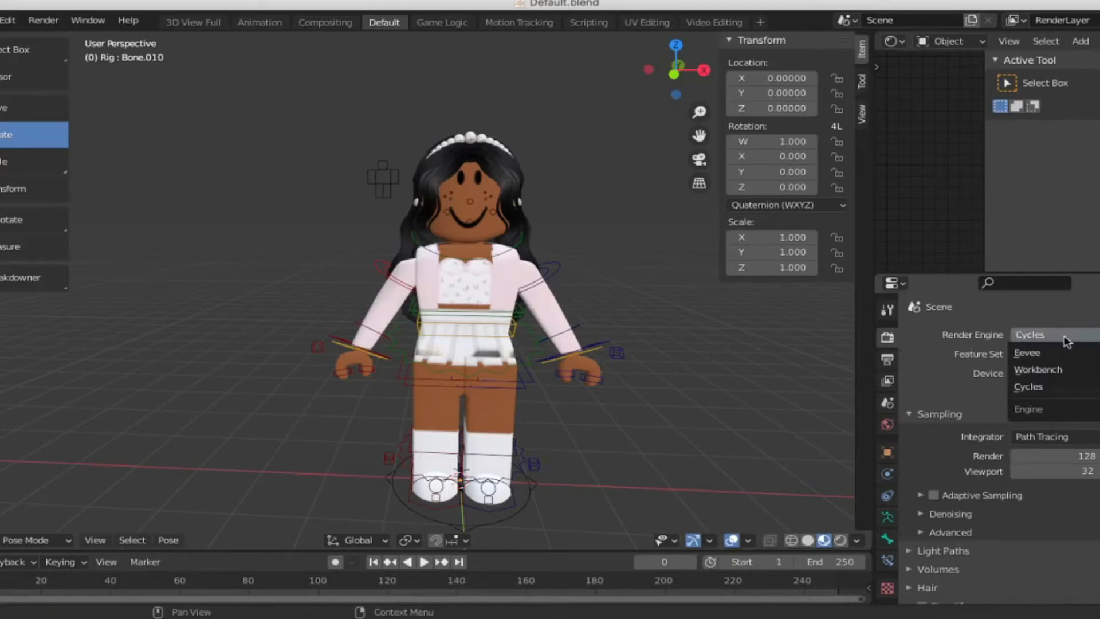
pyautogui.click(1046, 354)
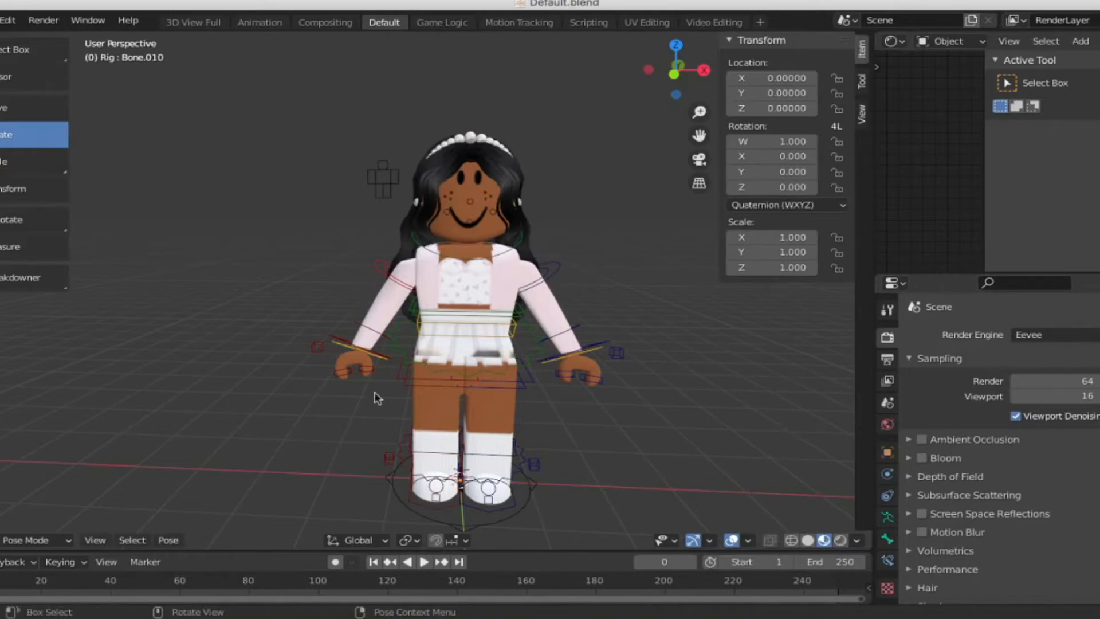
# Step: Inspect the character from several sides in Rendered viewport shading, then return to Material Preview
pyautogui.click(840, 540)
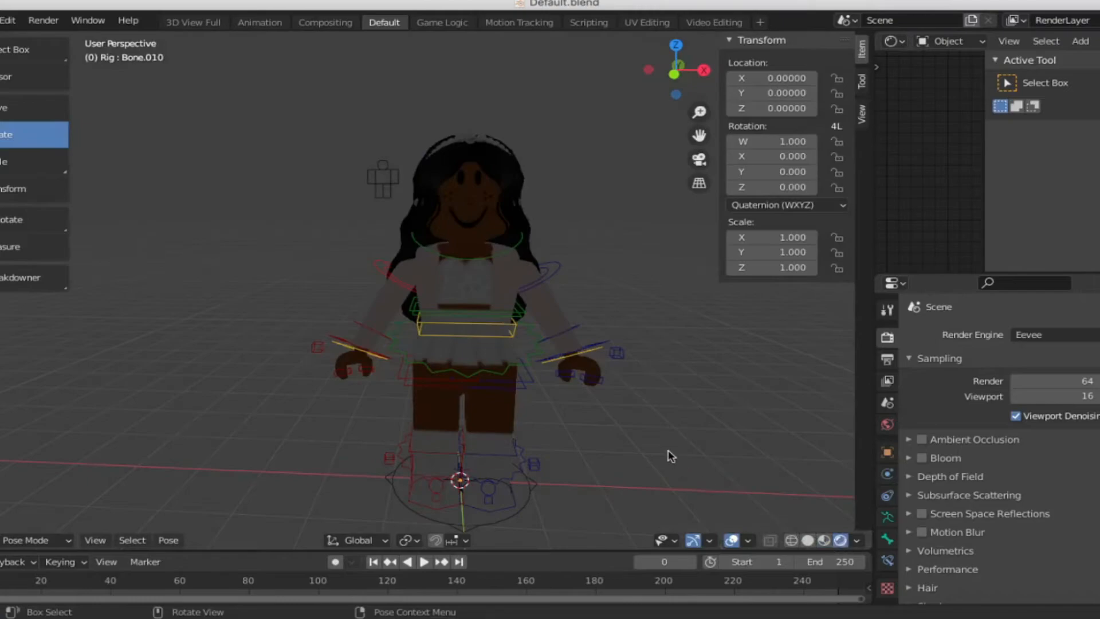
pyautogui.hotkey('shift', '`')
pyautogui.press('s')
pyautogui.press('w')
pyautogui.press('d')
pyautogui.press('s')
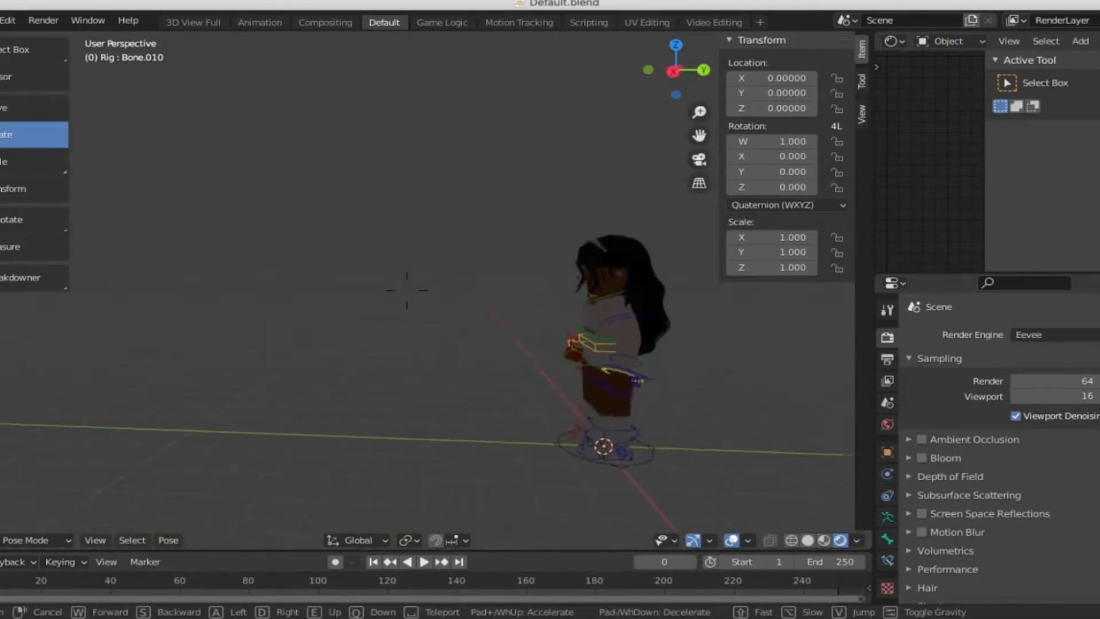
pyautogui.press('a')
pyautogui.press('w')
pyautogui.press('s')
pyautogui.click(273, 183)
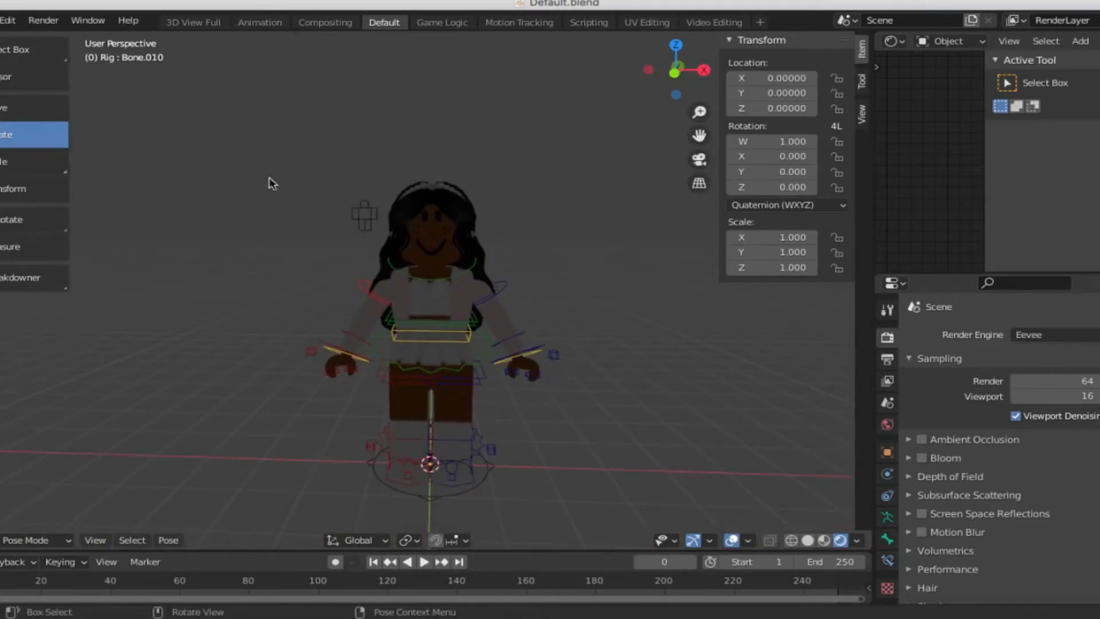
pyautogui.click(823, 540)
# Step: Examine the assembled character's head, hair, clothing and limbs from both sides and up close in Material Preview
pyautogui.hotkey('shift', '`')
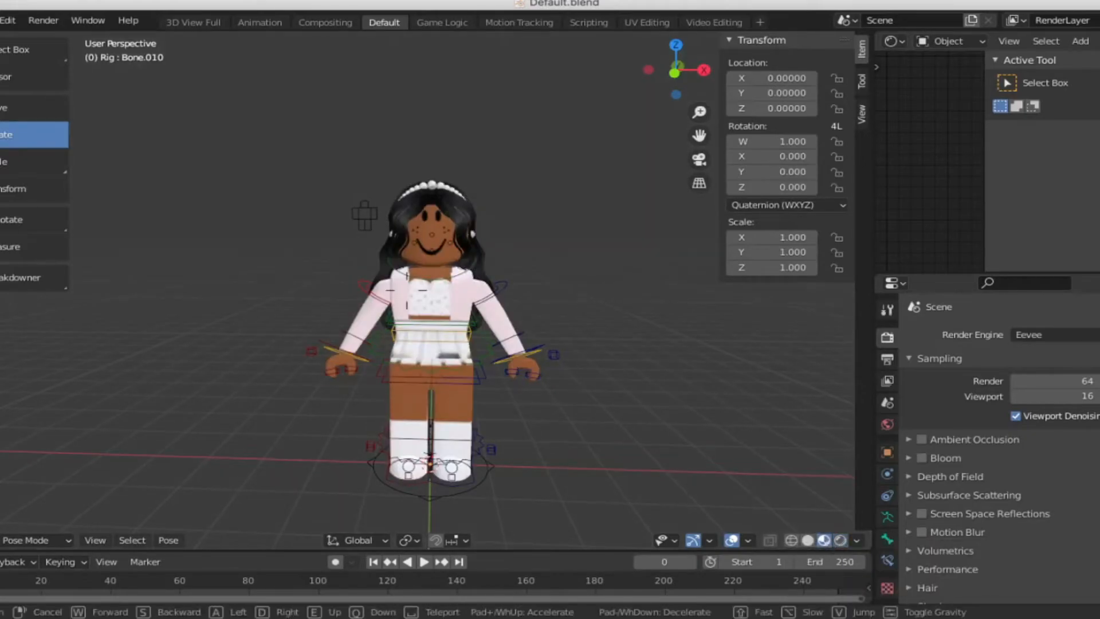
pyautogui.press('w')
pyautogui.press('w')
pyautogui.press('a')
pyautogui.press('e')
pyautogui.press('s')
pyautogui.press('q')
pyautogui.press('w')
pyautogui.press('d')
pyautogui.press('d')
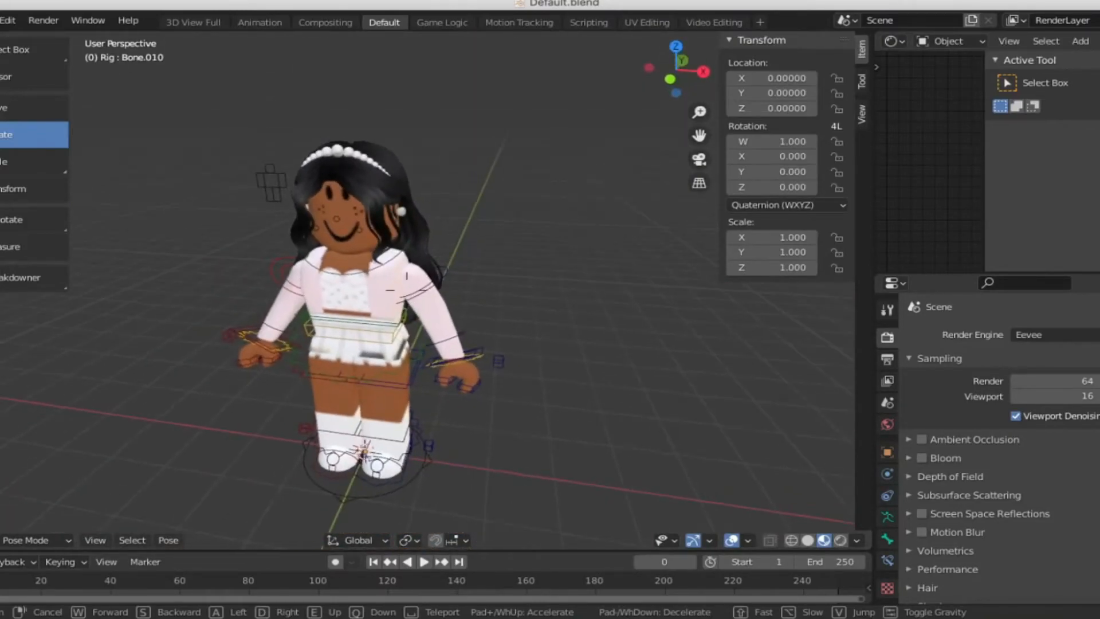
pyautogui.press('w')
pyautogui.press('a')
pyautogui.press('s')
pyautogui.press('w')
pyautogui.press('a')
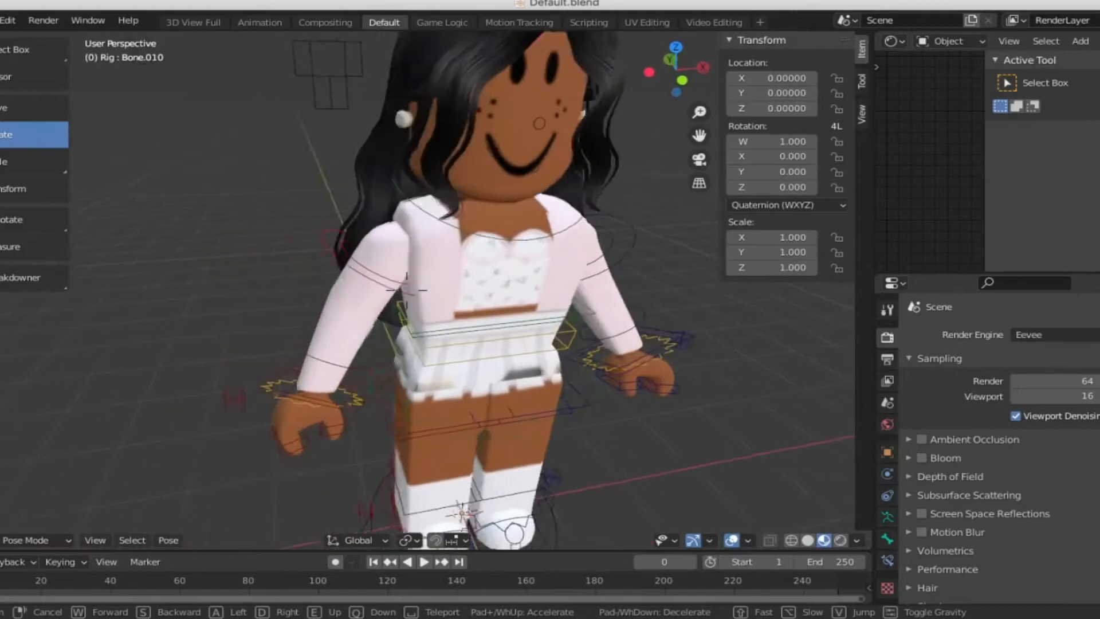
pyautogui.press('s')
pyautogui.press('w')
pyautogui.press('d')
pyautogui.click(407, 291)
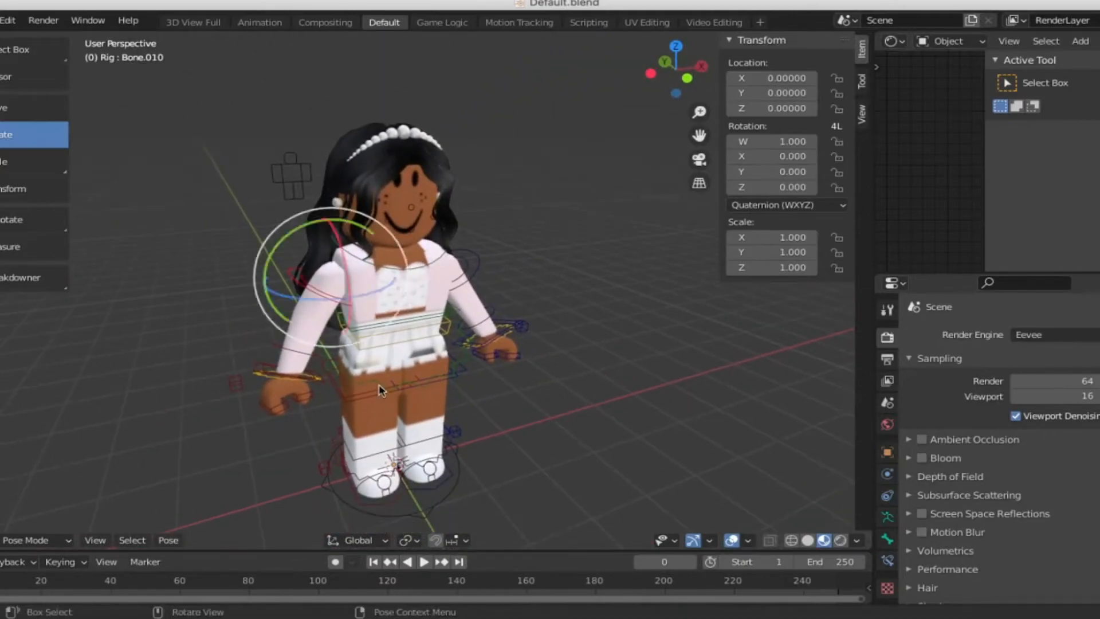
# Step: Rotate the rig's leg bones forward so the character takes a seated pose
pyautogui.click(437, 417)
pyautogui.moveTo(437, 417); pyautogui.dragTo(471, 413)
pyautogui.moveTo(471, 412); pyautogui.dragTo(607, 395, button='middle')
pyautogui.moveTo(487, 343); pyautogui.dragTo(485, 310)
# Step: Rotate the arm bones so one hand is raised to the face and the other rests on the lap
pyautogui.click(578, 220)
pyautogui.moveTo(578, 166); pyautogui.dragTo(610, 184)
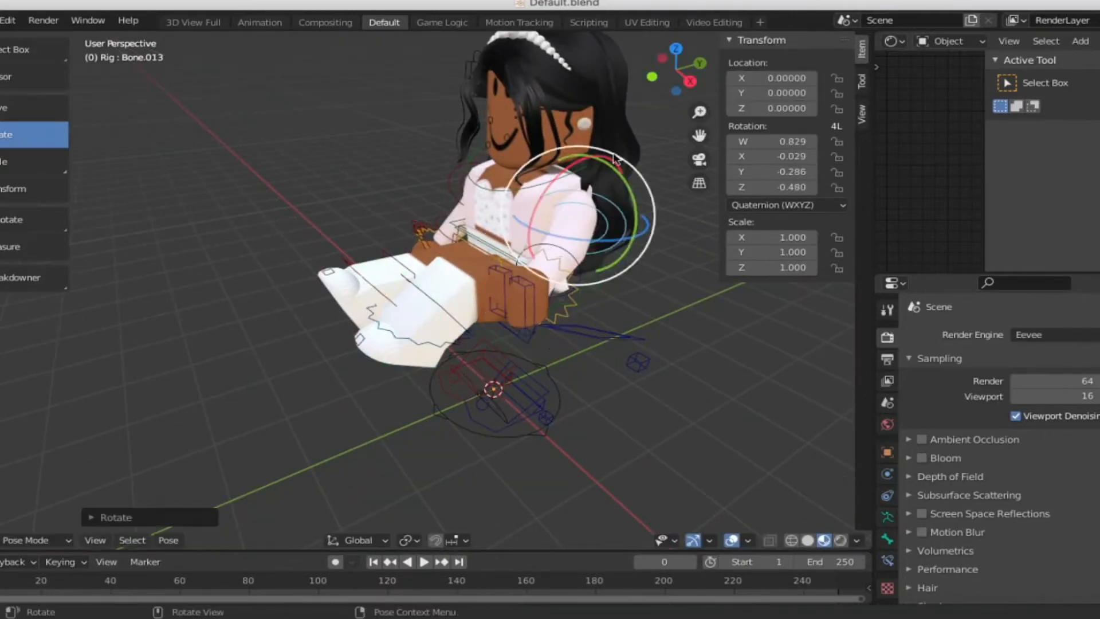
pyautogui.click(487, 297)
pyautogui.moveTo(475, 241); pyautogui.dragTo(508, 248)
pyautogui.click(367, 281)
pyautogui.press('w')
pyautogui.moveTo(413, 314); pyautogui.dragTo(406, 378)
pyautogui.click(406, 290)
pyautogui.click(429, 367)
pyautogui.moveTo(407, 344); pyautogui.dragTo(415, 266, button='middle')
pyautogui.moveTo(415, 266); pyautogui.dragTo(411, 281)
pyautogui.moveTo(412, 281); pyautogui.dragTo(410, 279, button='middle')
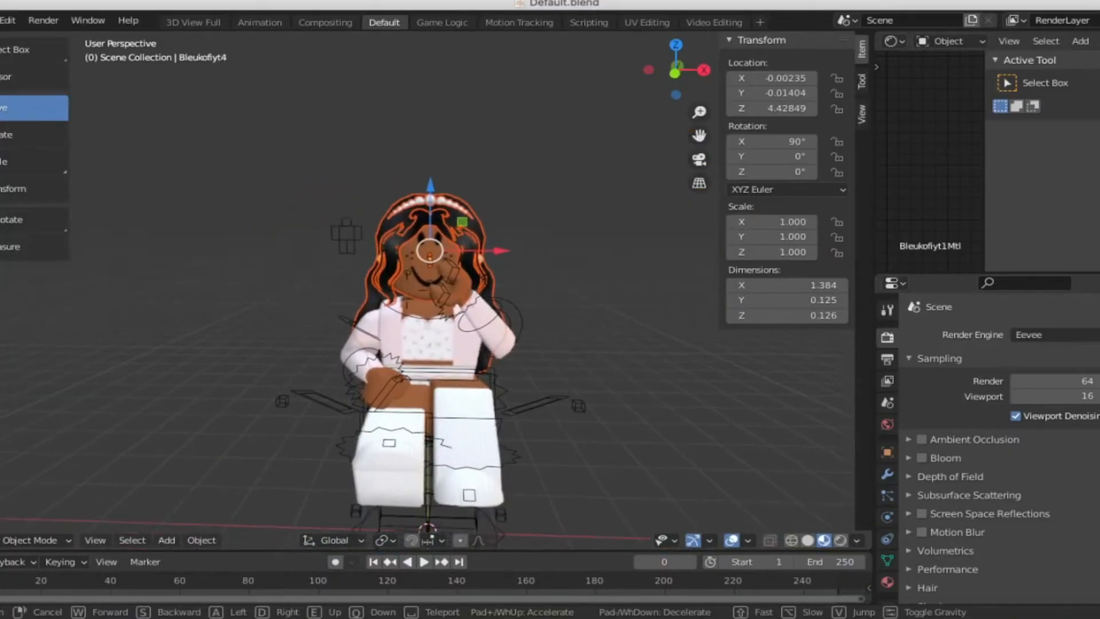
# Step: Join the selected head, hair and accessories into one object
pyautogui.click(401, 289)
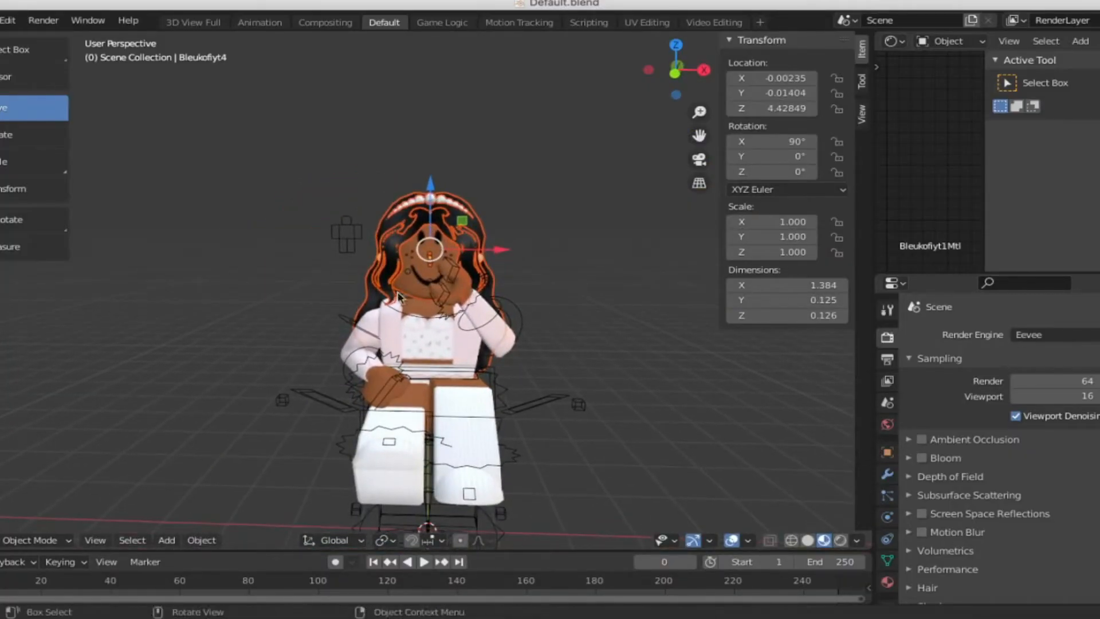
pyautogui.rightClick(399, 240)
pyautogui.click(404, 239)
pyautogui.rightClick(403, 254)
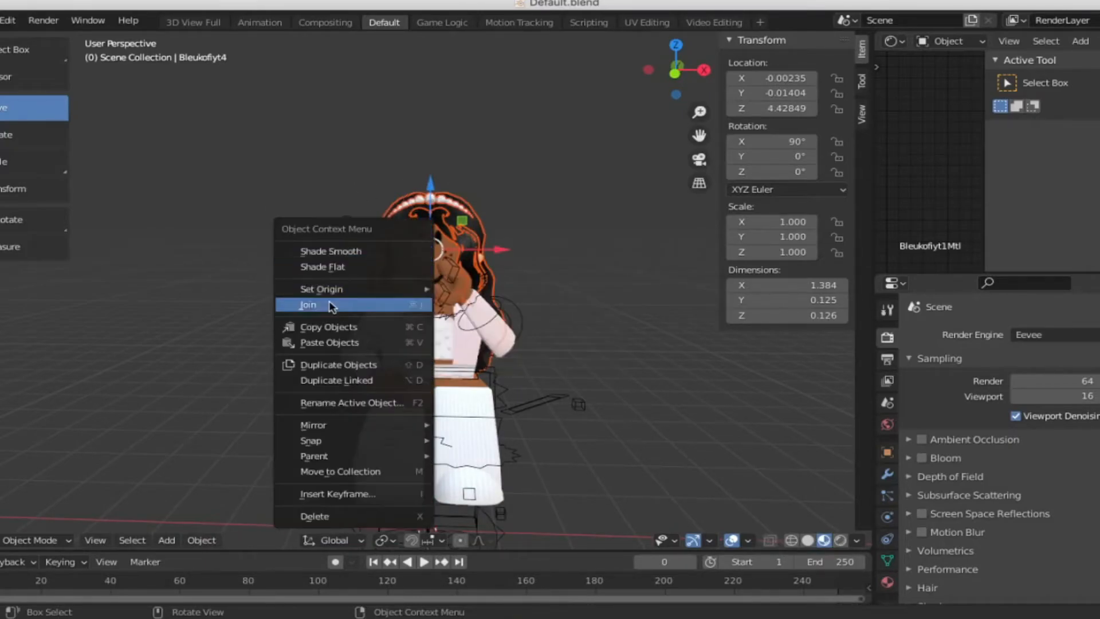
pyautogui.click(329, 301)
pyautogui.click(427, 240)
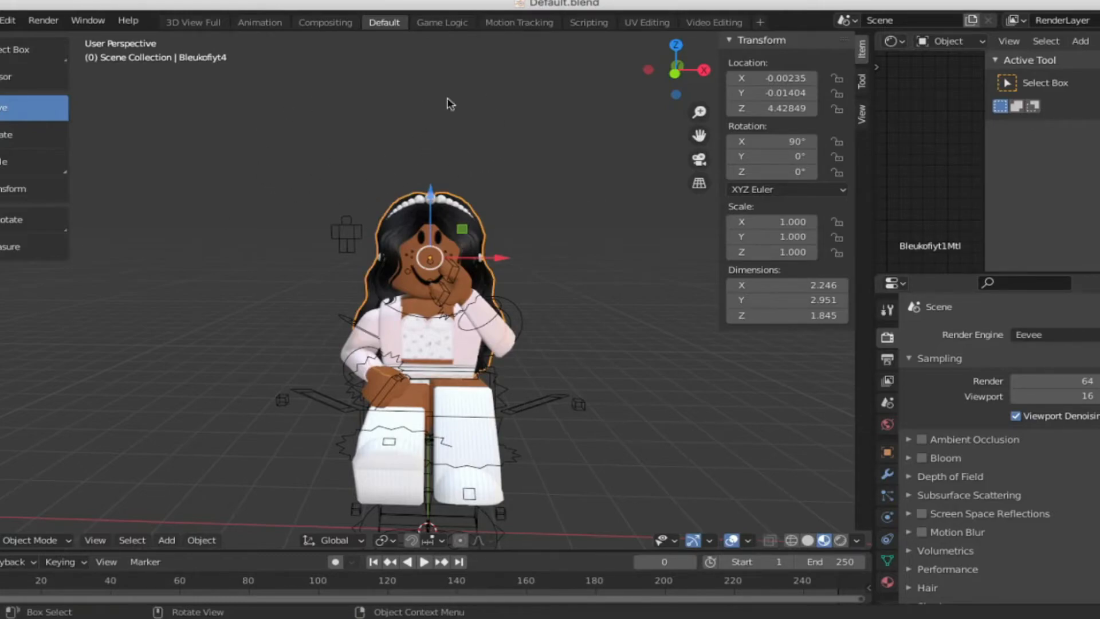
# Step: Apply smooth shading to the joined head object and tilt it to -4.52° about Y
pyautogui.rightClick(392, 229)
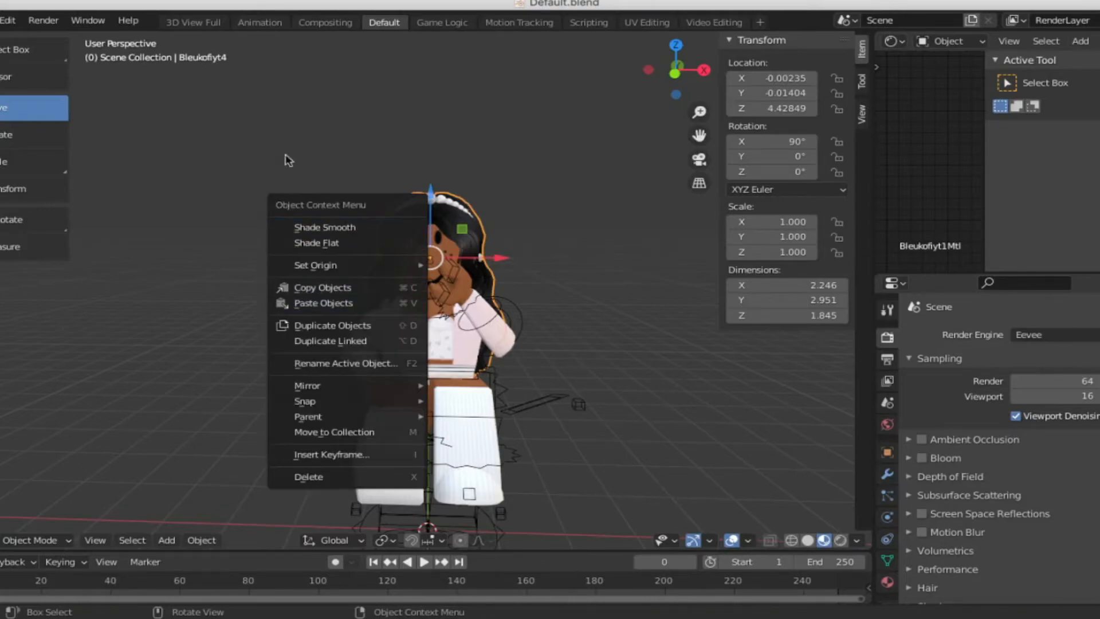
pyautogui.click(319, 231)
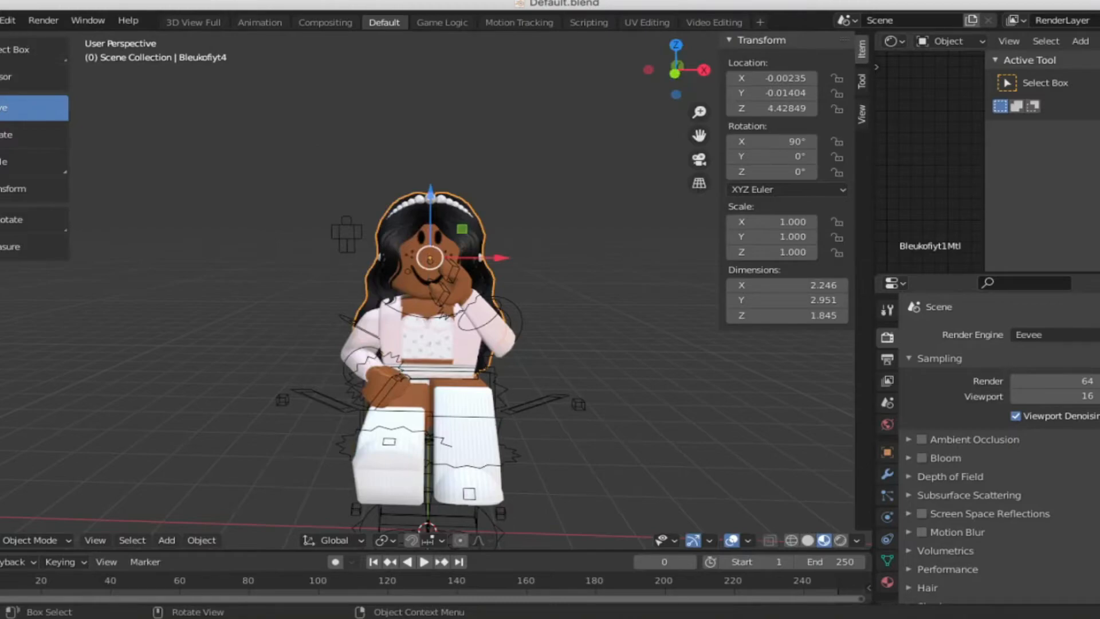
pyautogui.click(1, 21)
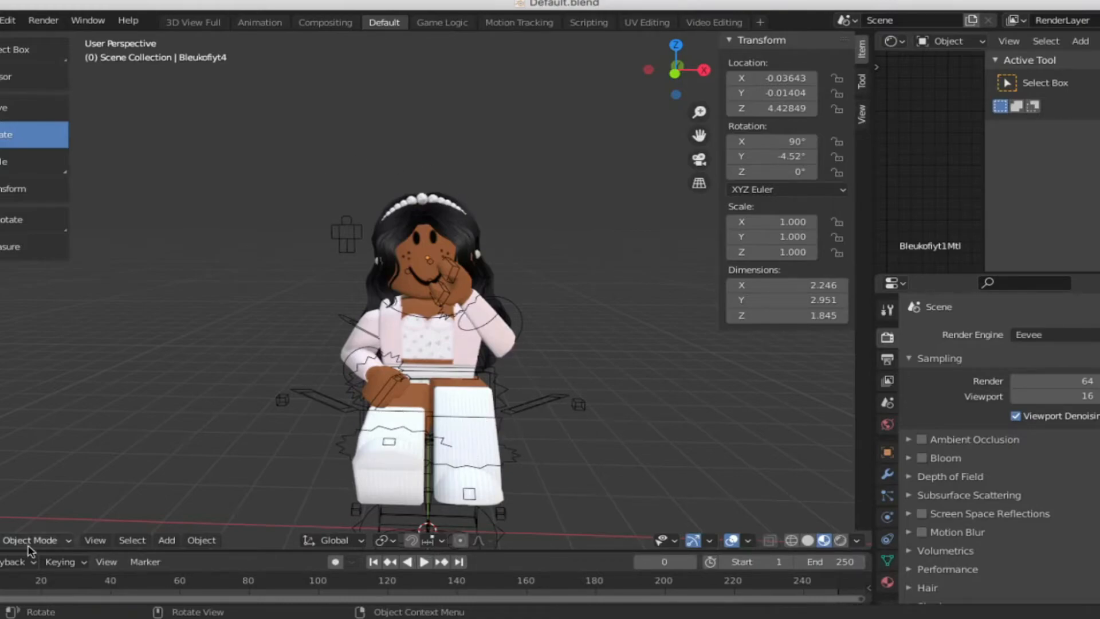
# Step: Add a Sun light to the scene
pyautogui.click(166, 540)
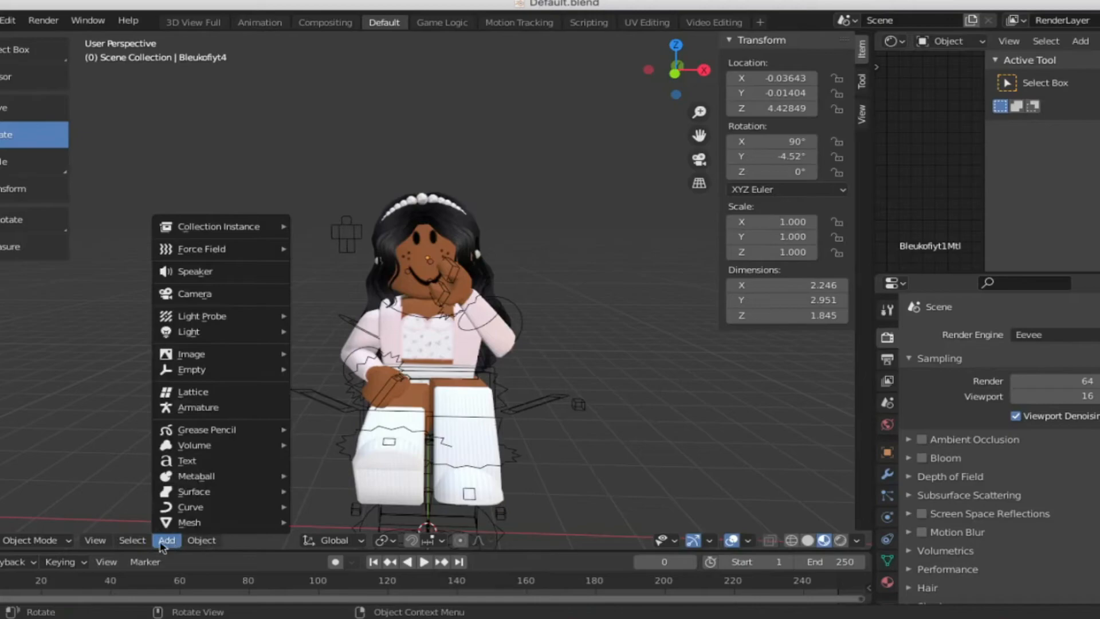
pyautogui.moveTo(194, 336)
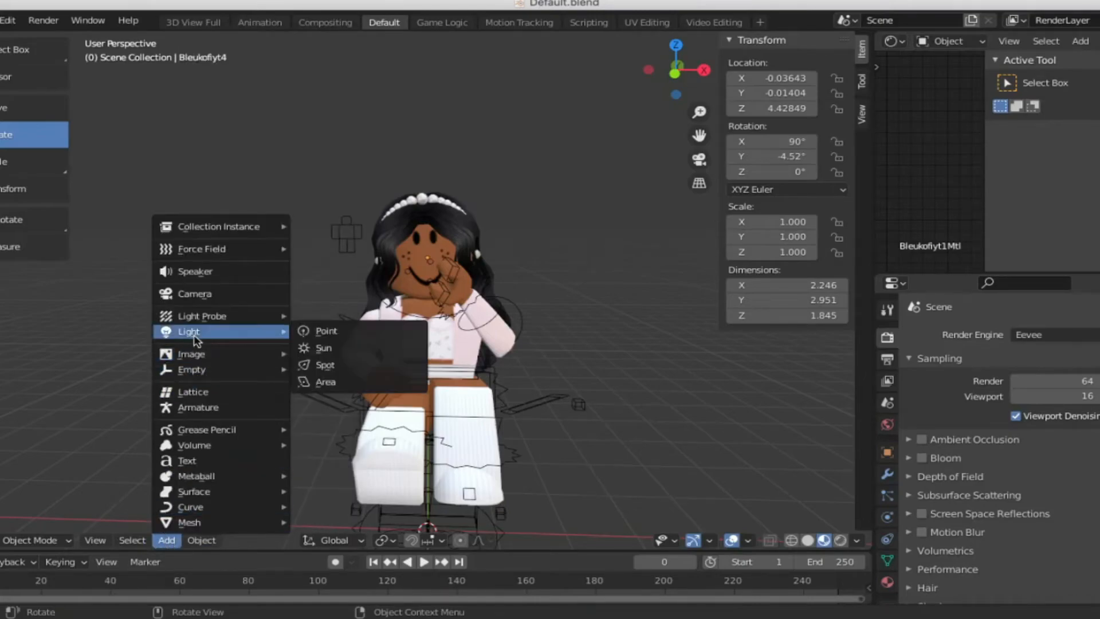
pyautogui.click(324, 349)
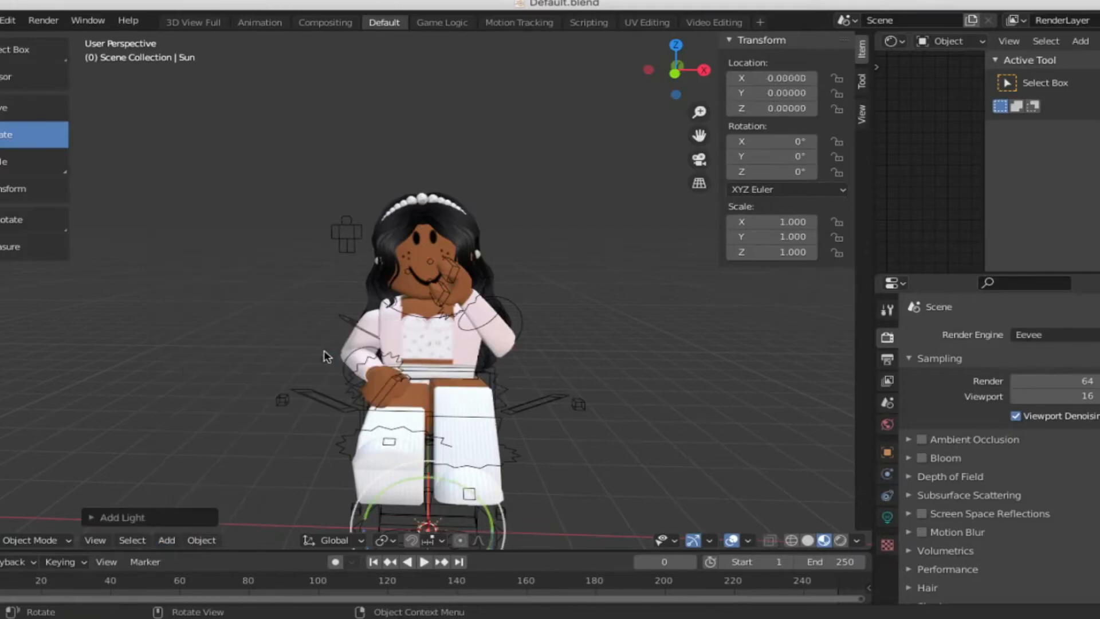
# Step: Move the Sun light in front of and above the character, to about Y -12.67 and Z 7.10
pyautogui.hotkey('shift', '`')
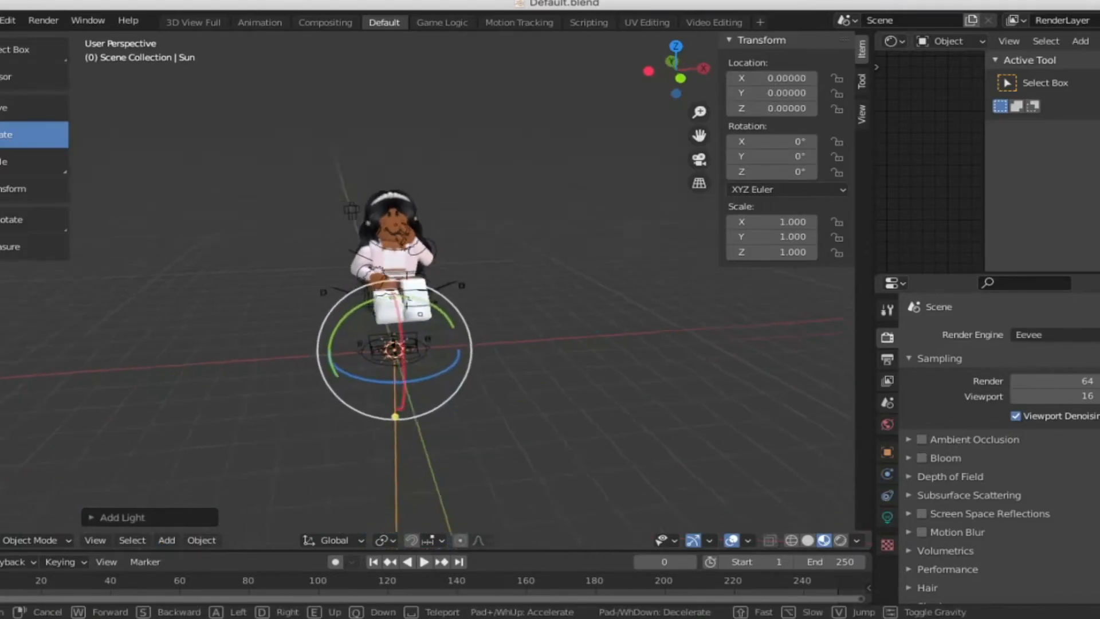
pyautogui.click(287, 295)
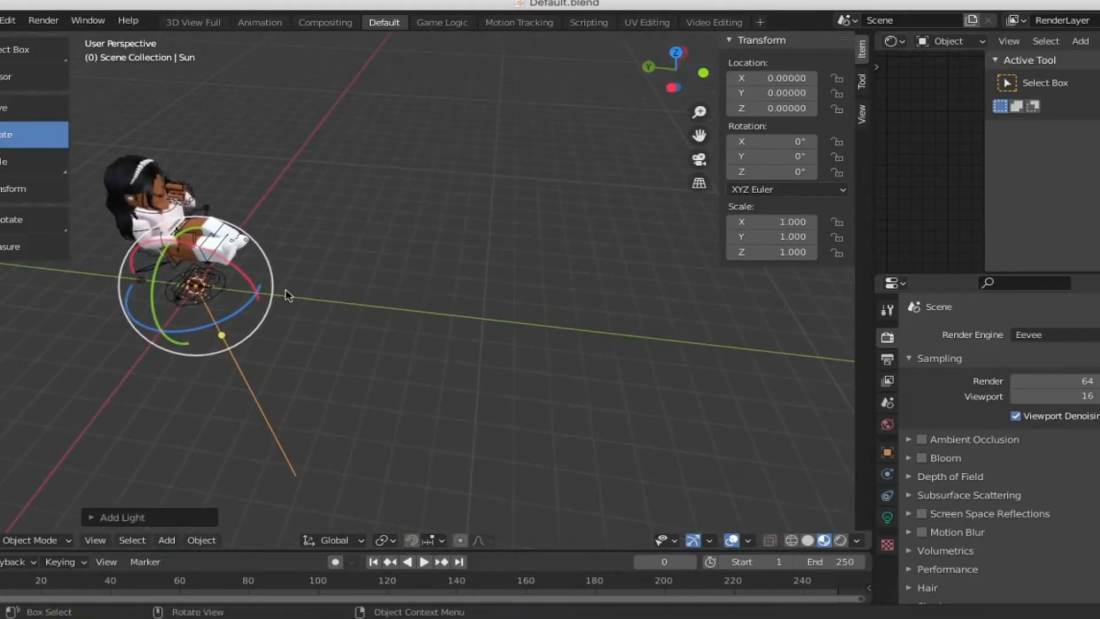
pyautogui.click(56, 115)
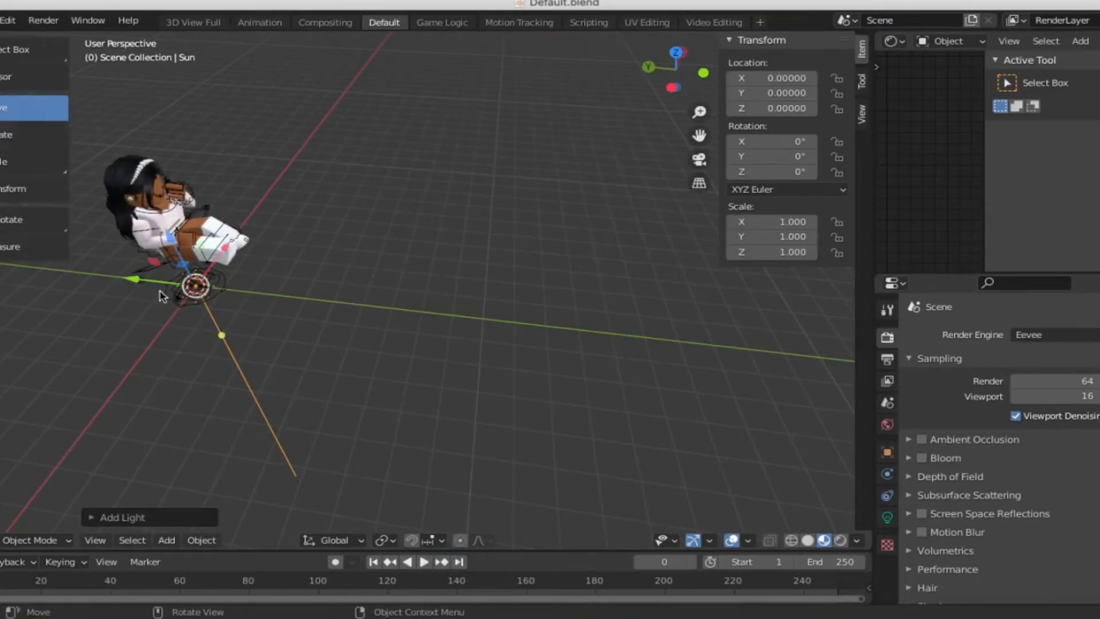
pyautogui.moveTo(138, 280); pyautogui.dragTo(513, 313)
pyautogui.moveTo(590, 298); pyautogui.dragTo(684, 97)
# Step: Rotate the Sun light to 76.9° about X to face the character and move it back to about Y -16.62
pyautogui.click(35, 134)
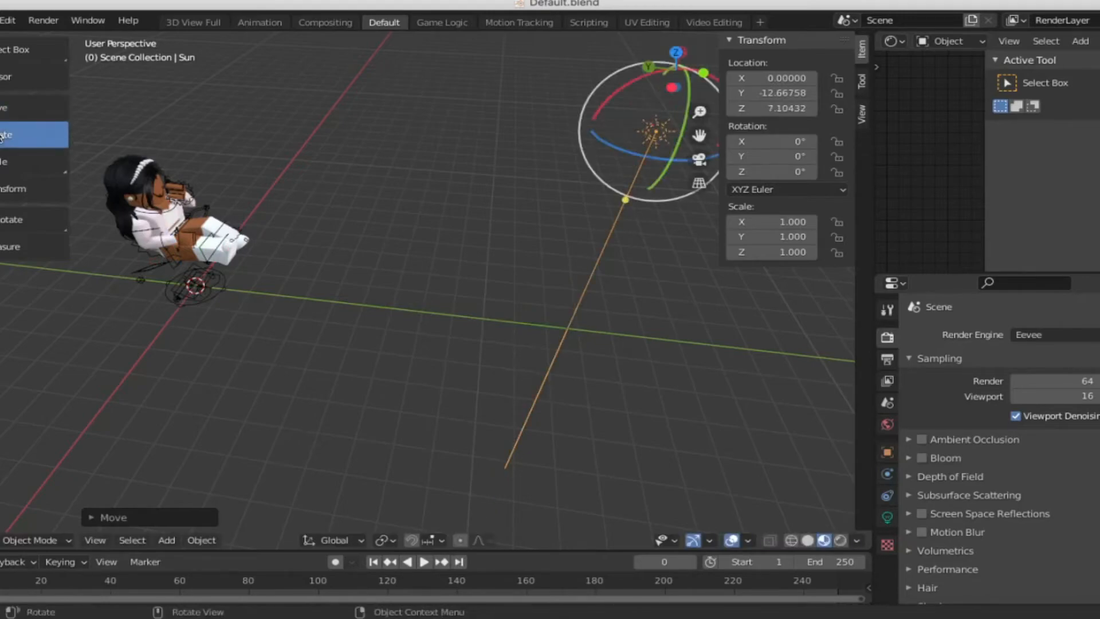
pyautogui.moveTo(595, 125); pyautogui.dragTo(415, 90)
pyautogui.moveTo(223, 226); pyautogui.dragTo(212, 219)
pyautogui.click(33, 108)
pyautogui.hotkey('shift', '`')
pyautogui.press('s')
pyautogui.click(407, 290)
pyautogui.moveTo(389, 276); pyautogui.dragTo(319, 287)
# Step: View the character from the front in Rendered viewport shading
pyautogui.hotkey('shift', '`')
pyautogui.press('w')
pyautogui.press('a')
pyautogui.press('w')
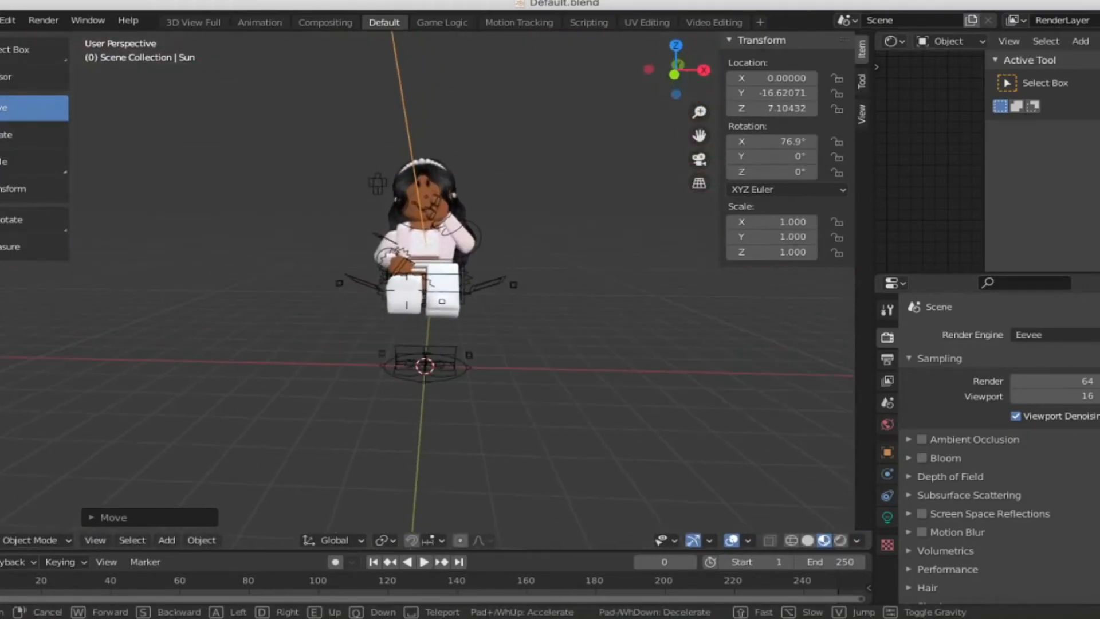
pyautogui.click(407, 289)
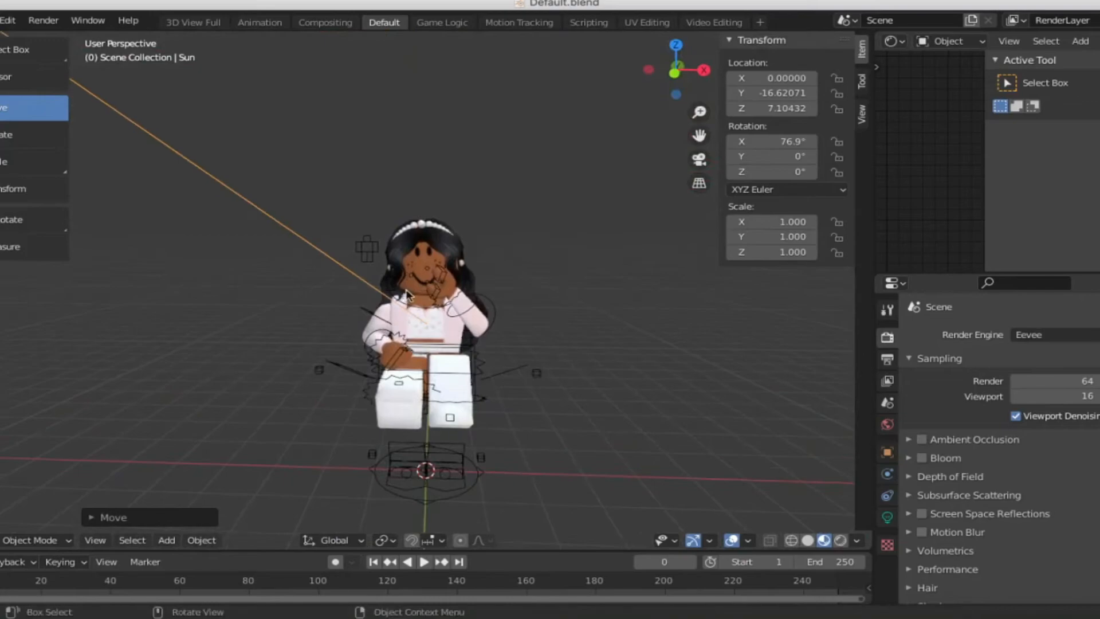
pyautogui.click(839, 544)
pyautogui.click(839, 543)
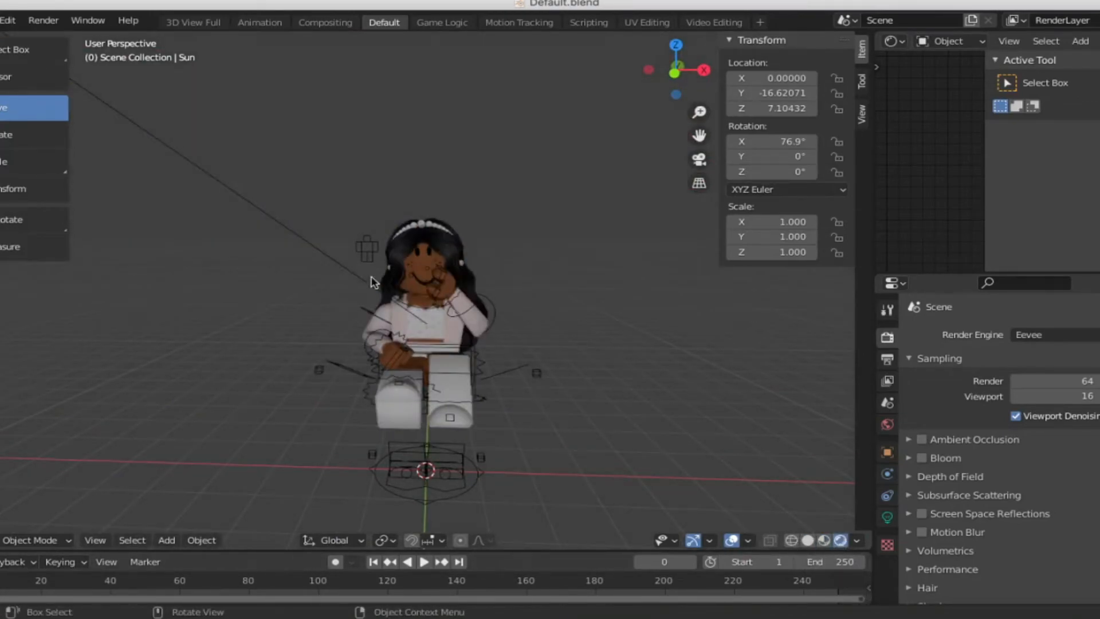
# Step: Set the Sun light's strength to 2.910 and its color to white
pyautogui.click(354, 280)
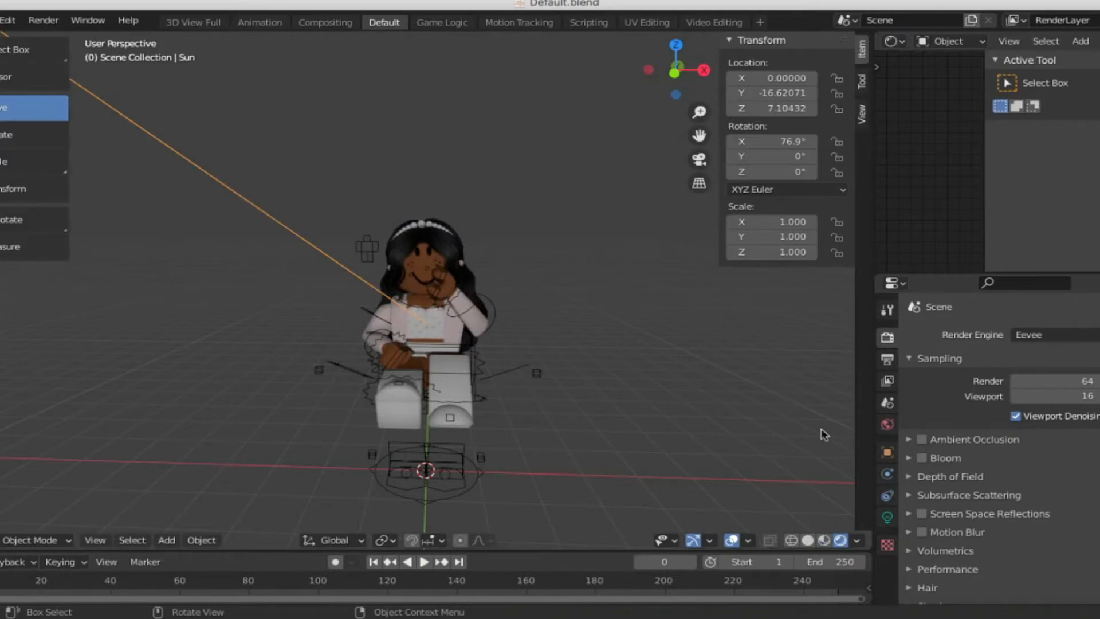
pyautogui.click(887, 517)
pyautogui.moveTo(1048, 436); pyautogui.dragTo(1011, 418)
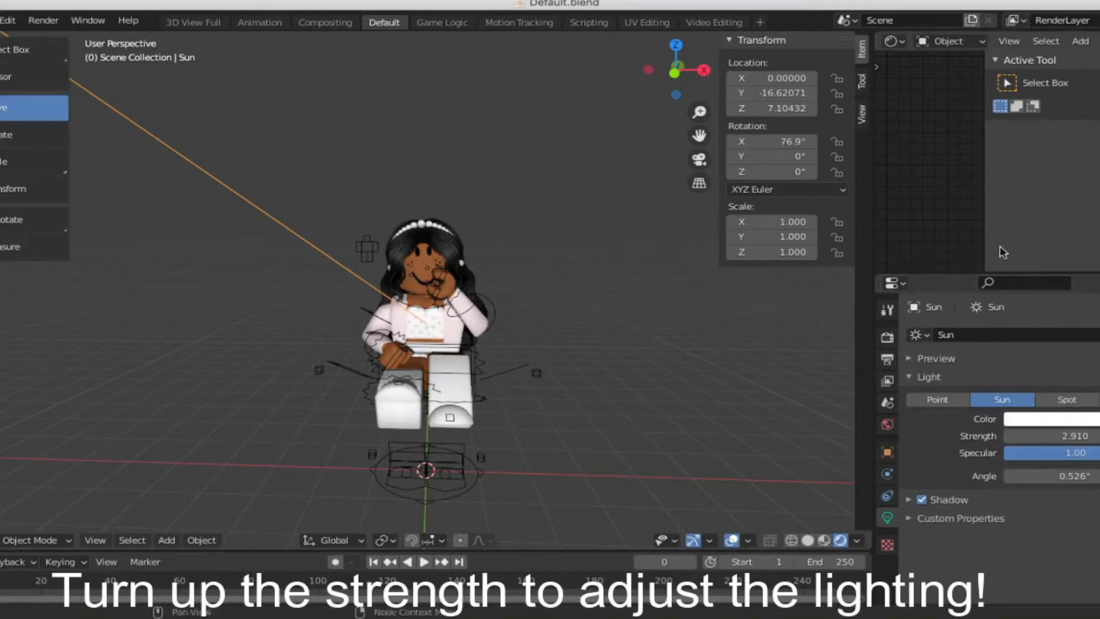
pyautogui.click(1097, 419)
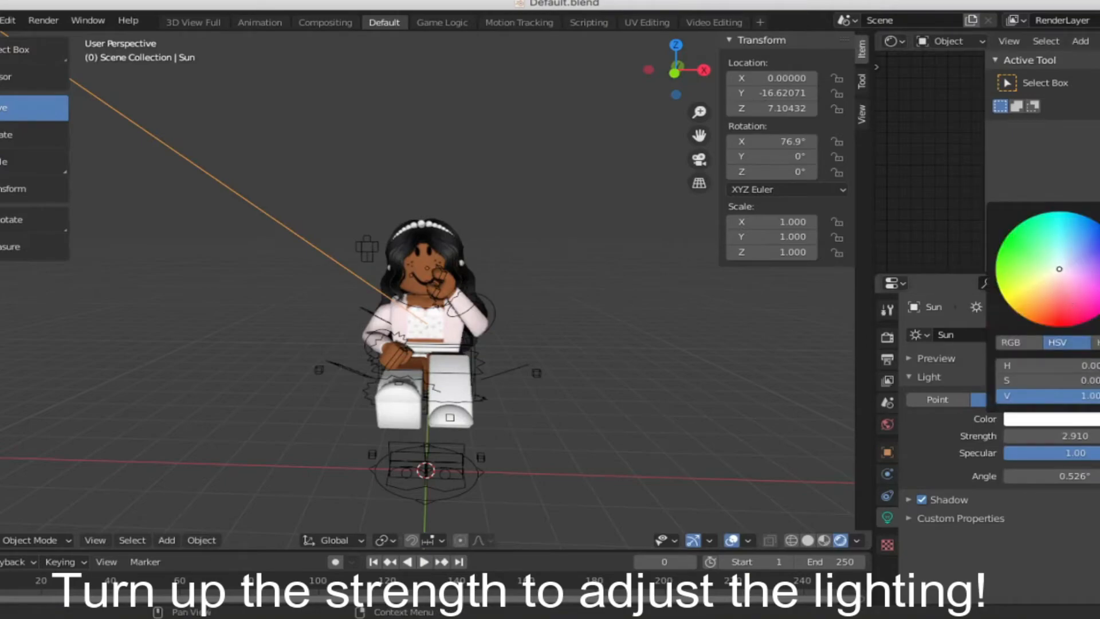
pyautogui.moveTo(1081, 276); pyautogui.dragTo(1060, 268)
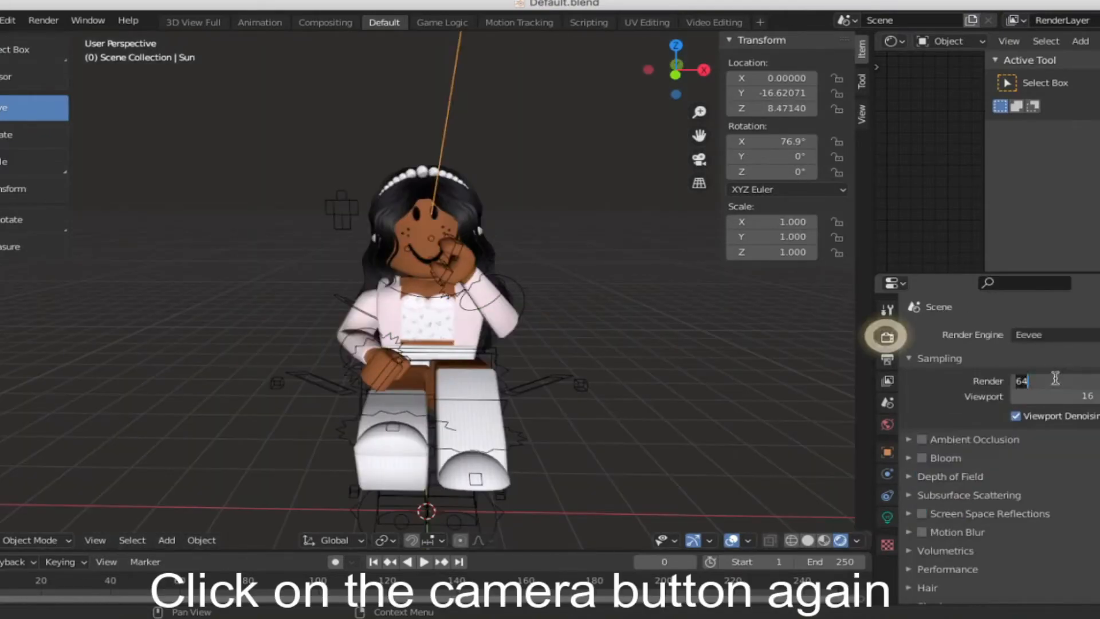
# Step: Set the Eevee render samples to 300 and enable Ambient Occlusion
pyautogui.click(887, 337)
pyautogui.click(1055, 379)
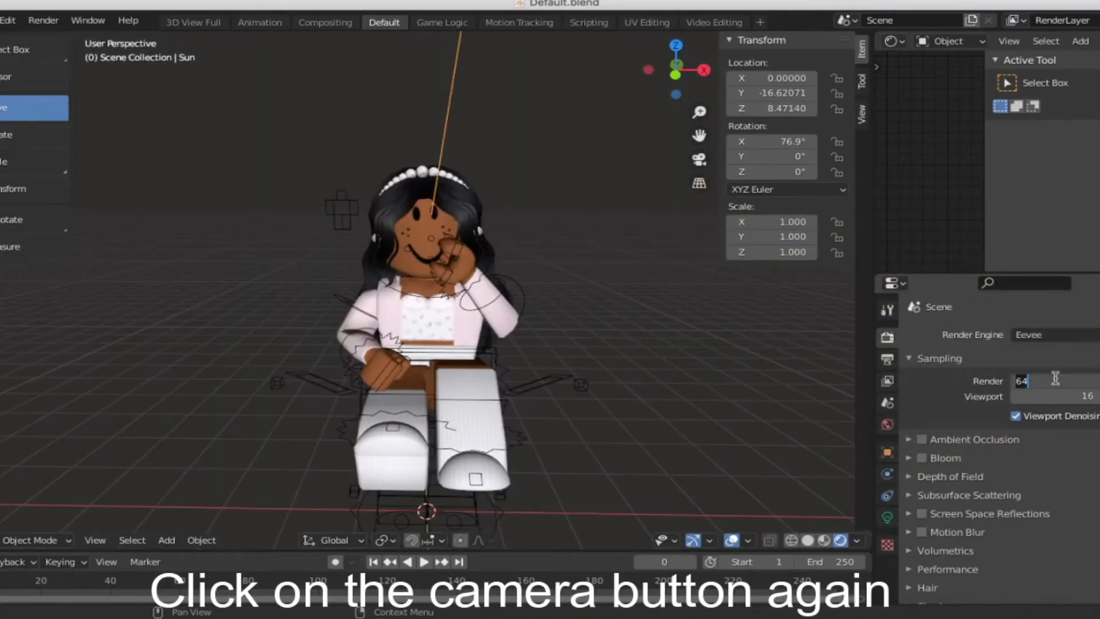
pyautogui.press('Return')
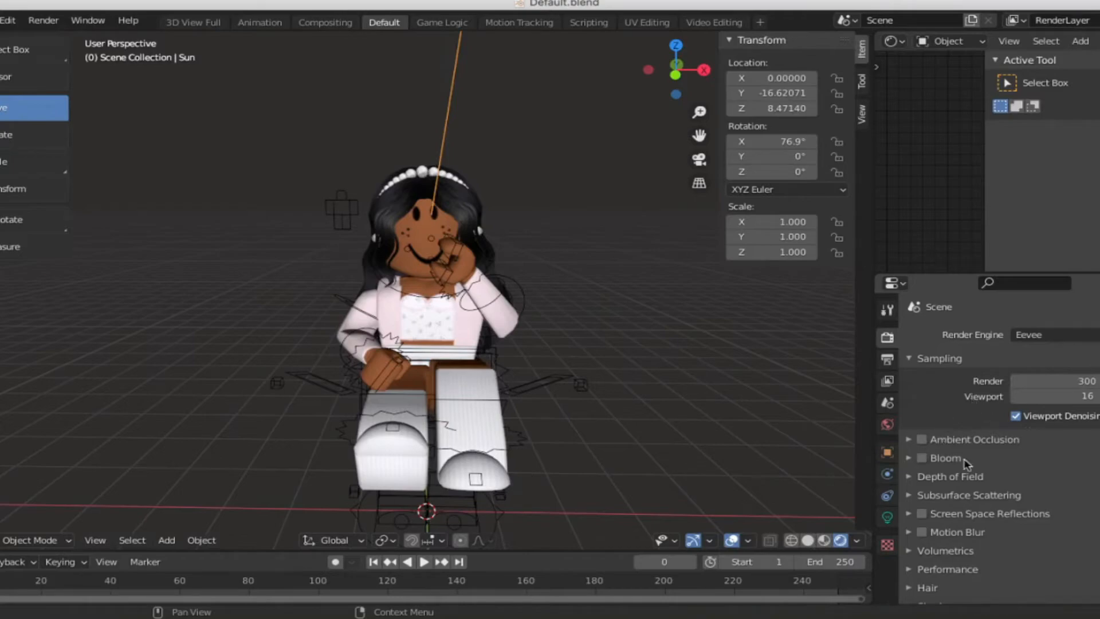
pyautogui.click(920, 439)
# Step: Set the output resolution to 2000 by 2000 px
pyautogui.click(887, 359)
pyautogui.doubleClick(1076, 355)
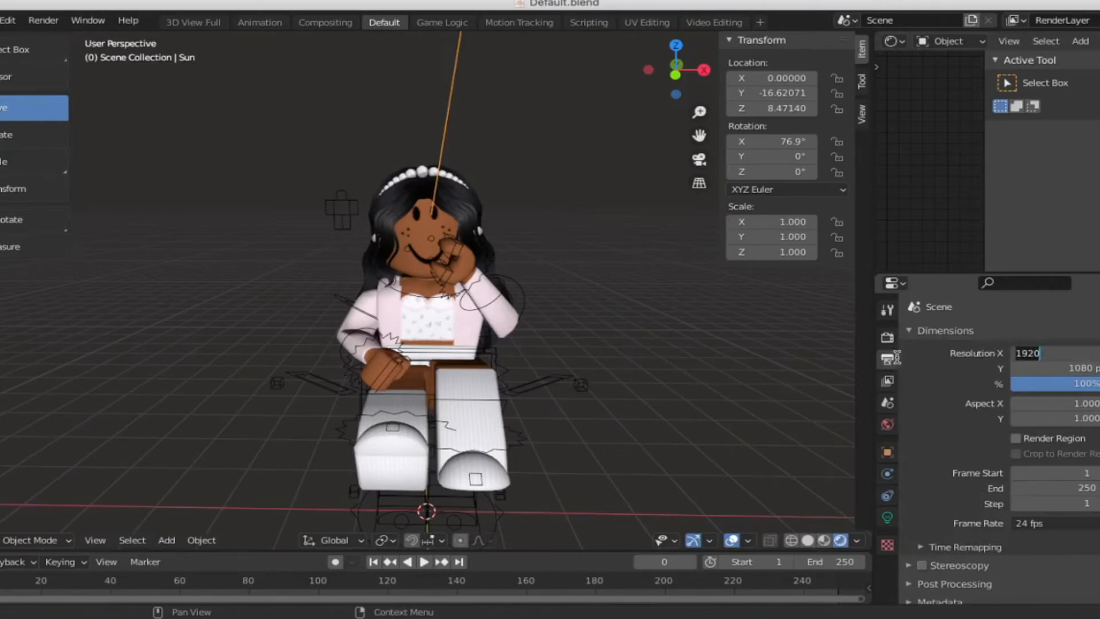
pyautogui.write('2')
pyautogui.click(1037, 367)
pyautogui.write('2')
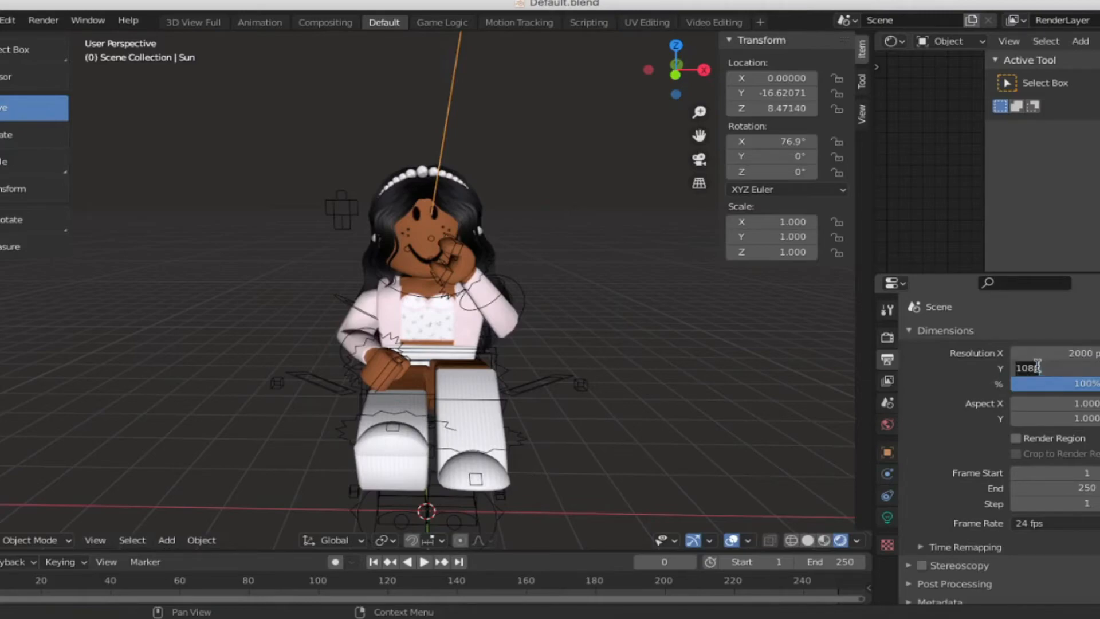
pyautogui.press('Return')
# Step: Set the output resolution to 1280 by 720 px
pyautogui.click(1080, 354)
pyautogui.write('1280')
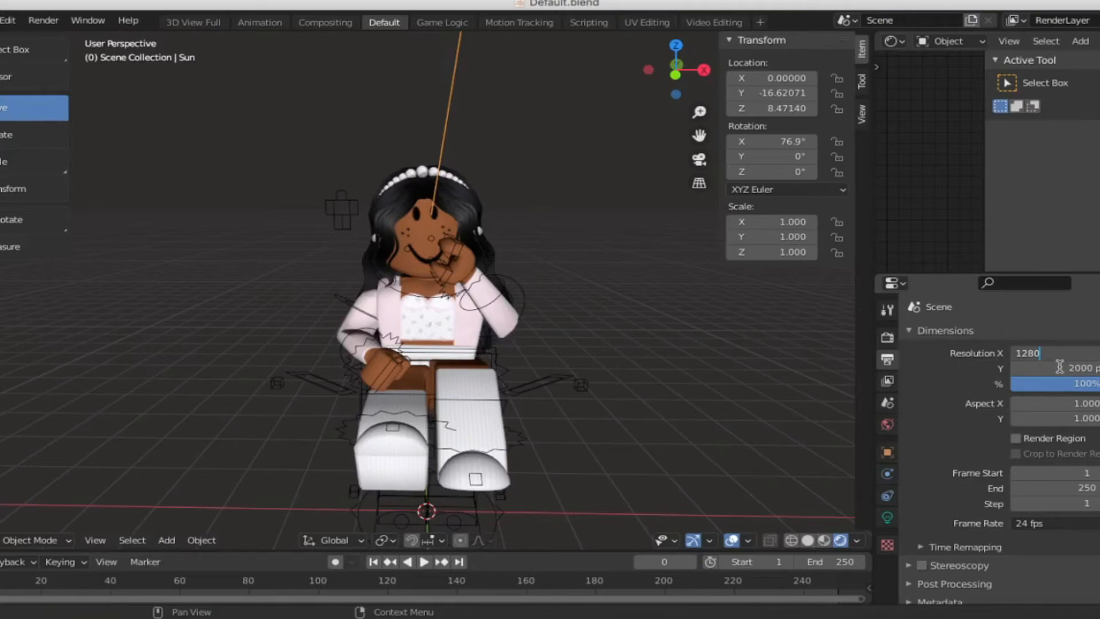
pyautogui.press('Return')
pyautogui.click(1058, 367)
pyautogui.write('720')
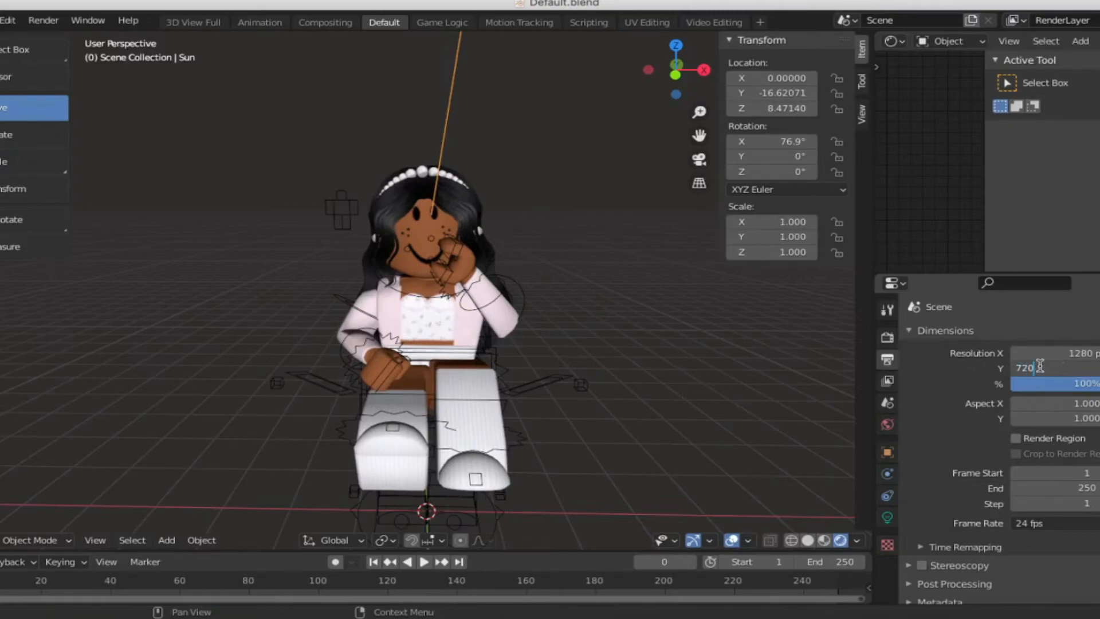
pyautogui.press('Return')
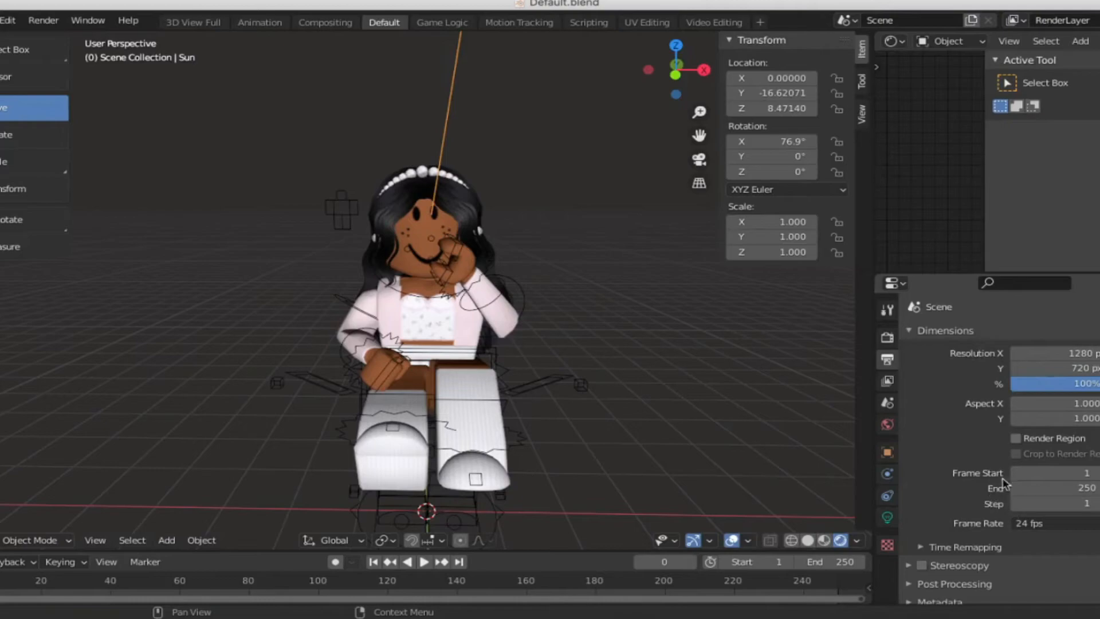
# Step: Set the render output's file format to PNG
pyautogui.scroll(-5, 978, 470)
pyautogui.click(1054, 555)
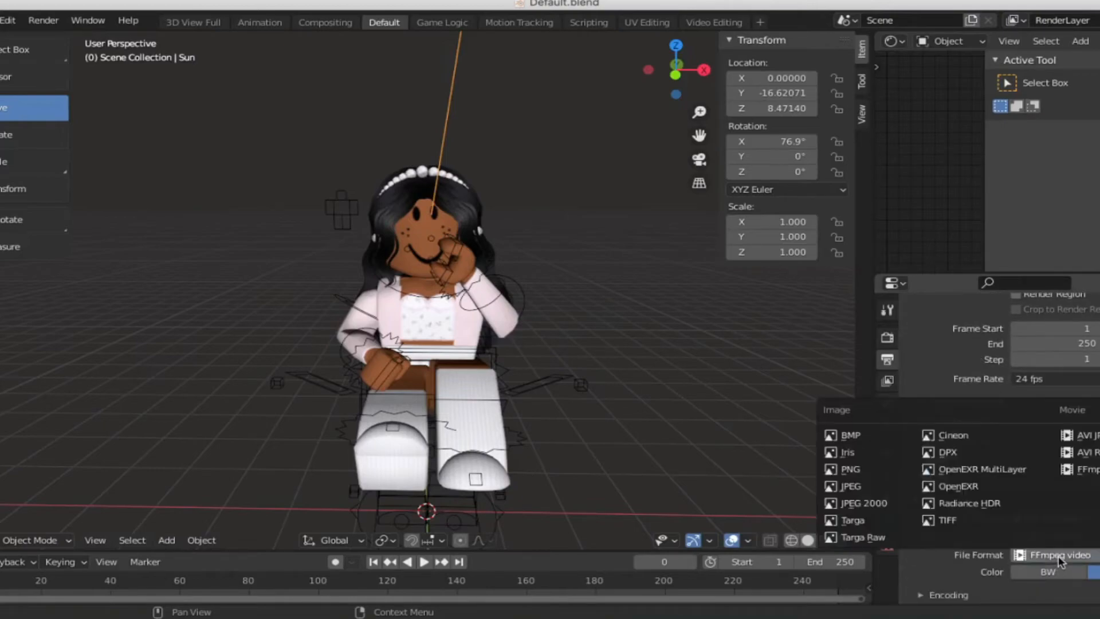
pyautogui.click(860, 469)
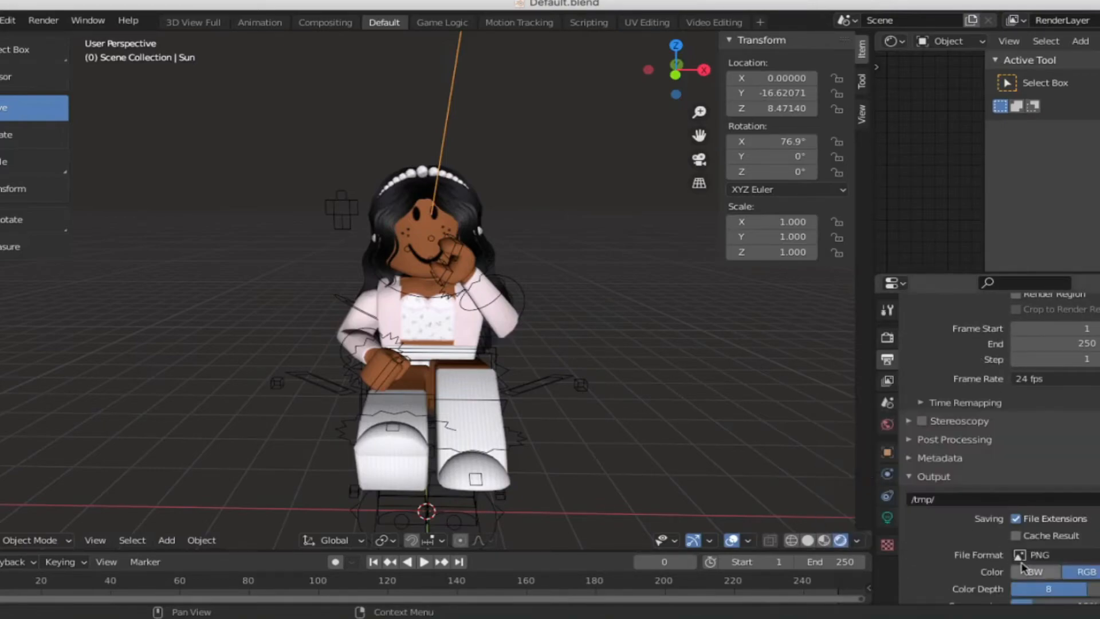
pyautogui.scroll(-2, 1031, 567)
pyautogui.click(1099, 521)
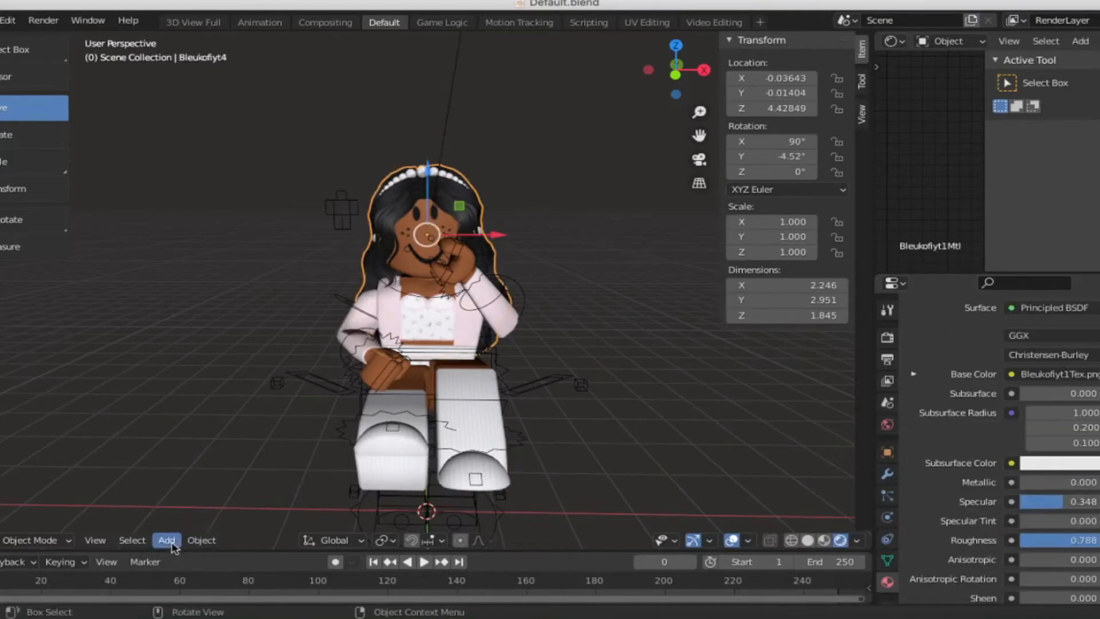
# Step: Add a camera to the scene and switch the viewport to the camera's view
pyautogui.click(172, 543)
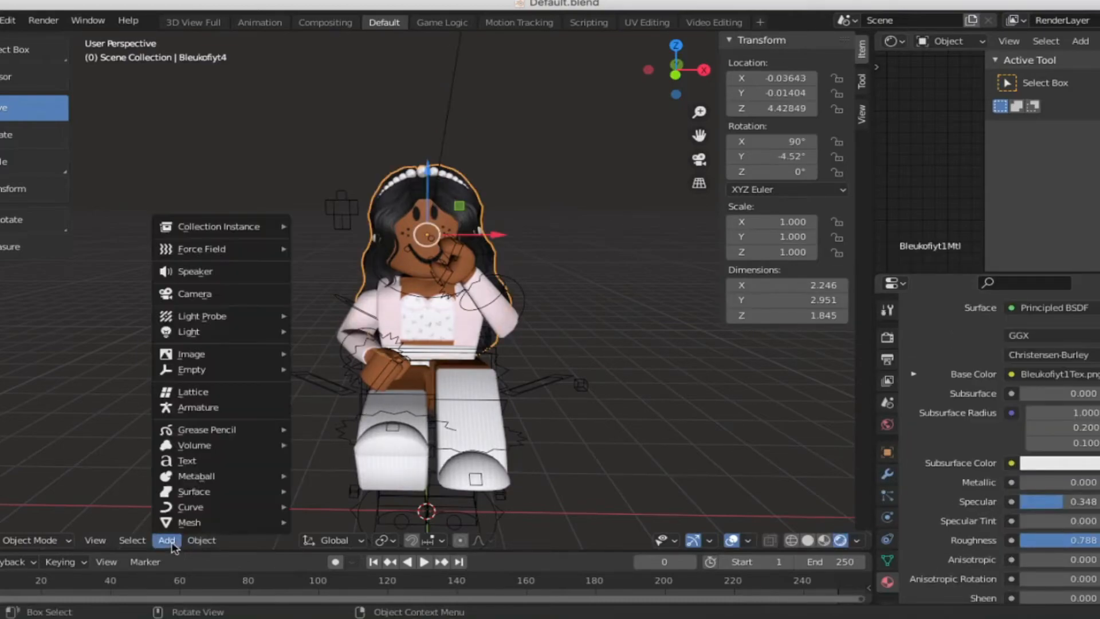
pyautogui.click(195, 294)
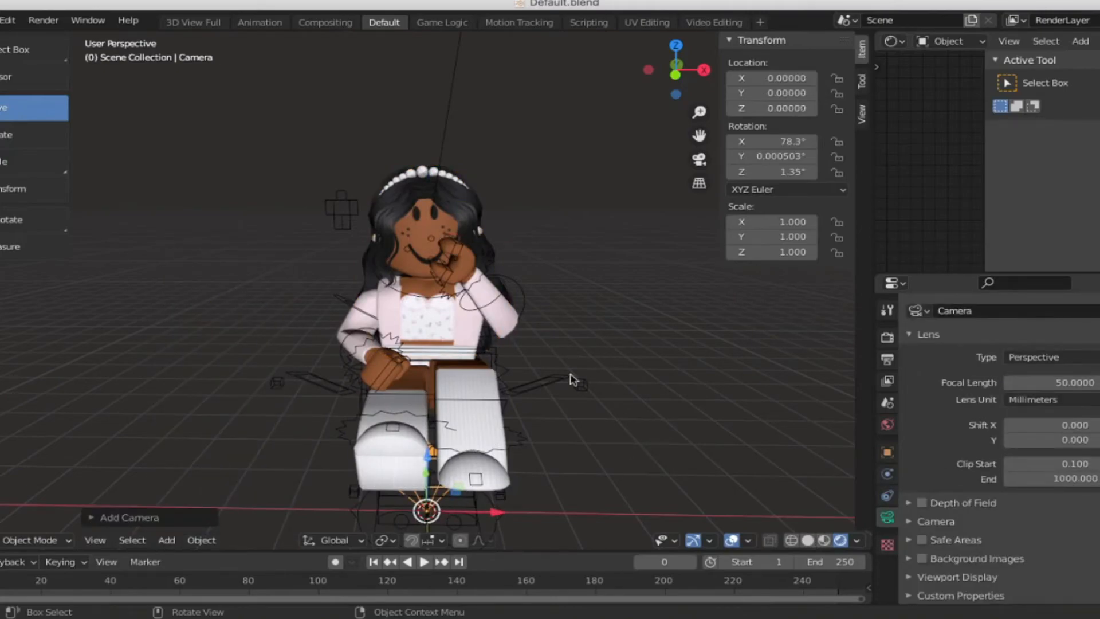
pyautogui.click(698, 159)
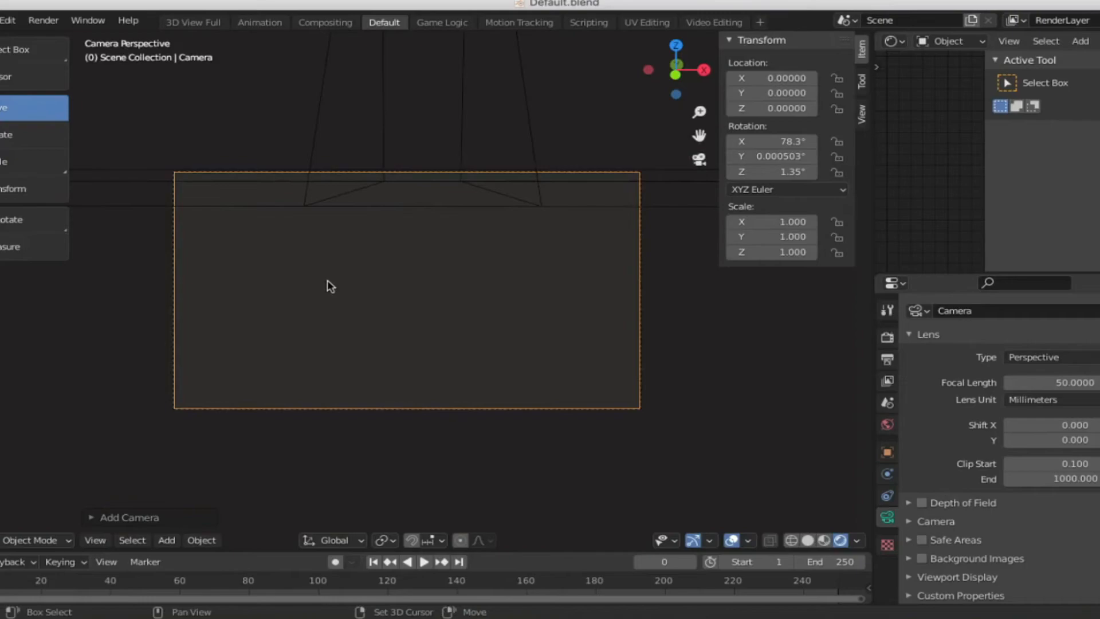
# Step: Fly the camera back and up until it faces the seated character from the front, inside the camera frame
pyautogui.hotkey('shift', '`')
pyautogui.press('s')
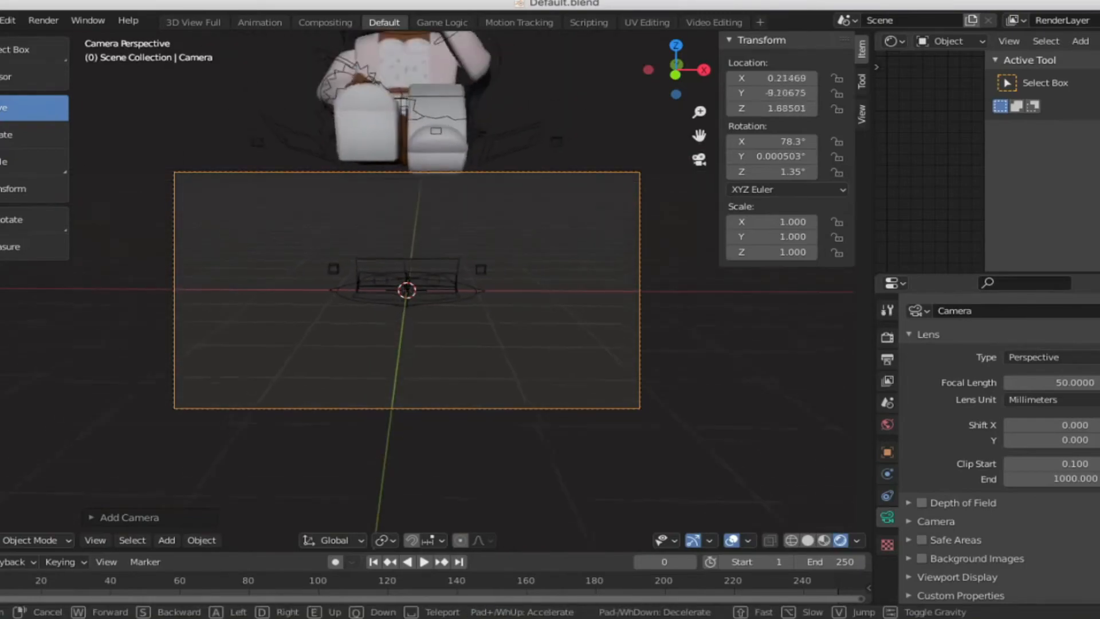
pyautogui.press('w')
pyautogui.press('e')
pyautogui.press('s')
pyautogui.press('q')
pyautogui.press('w')
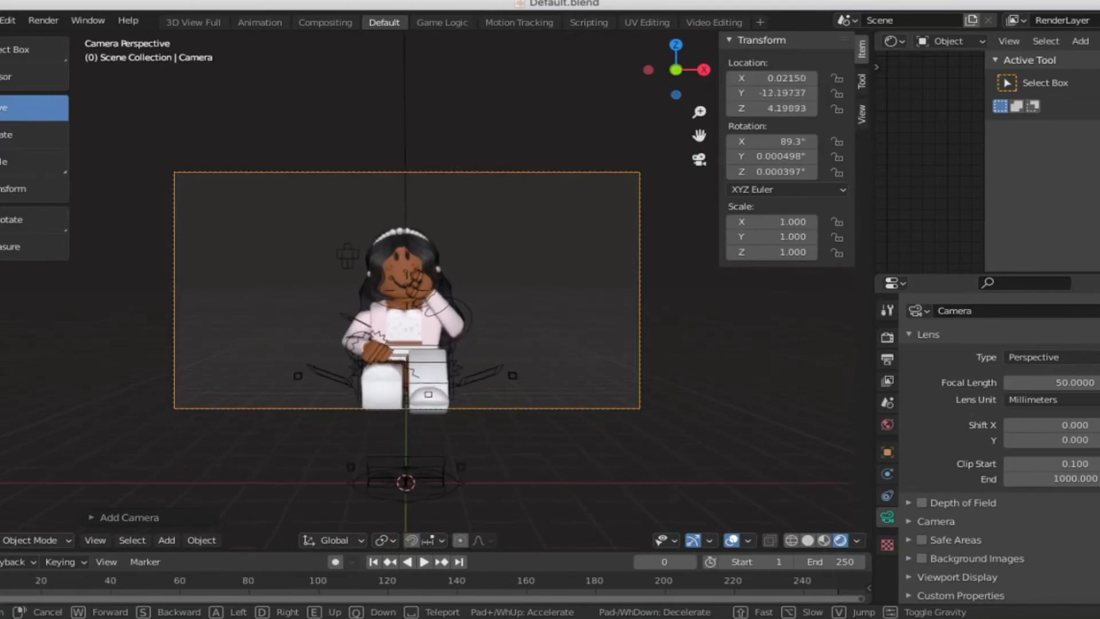
# Step: Adjust the camera's distance and angle so the full character fills the left half of the camera frame
pyautogui.press('s')
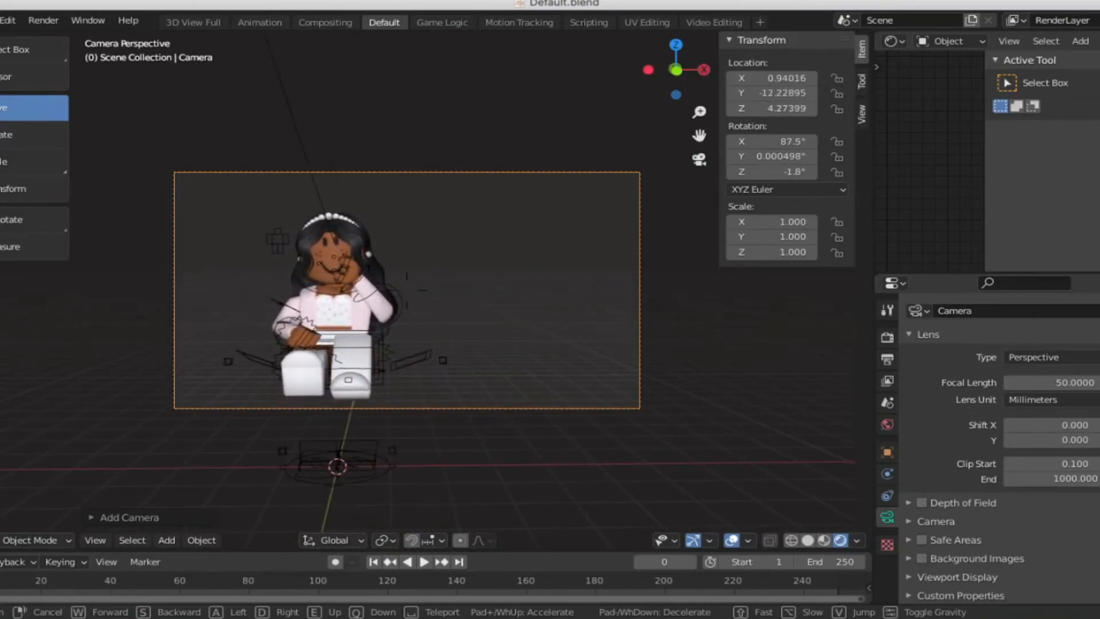
pyautogui.press('w')
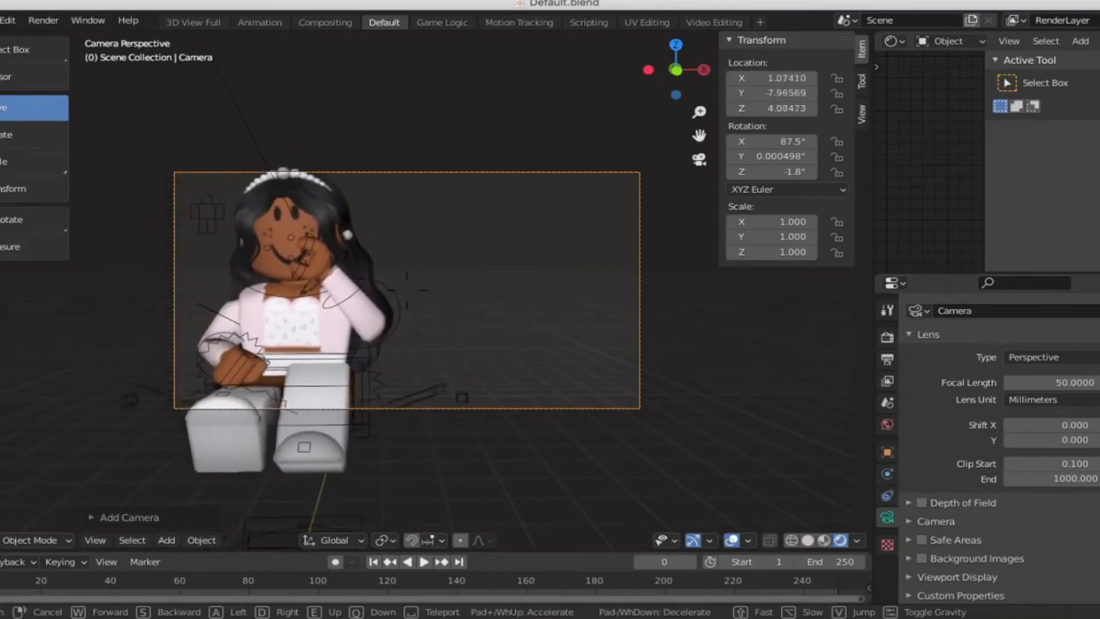
pyautogui.press('s')
pyautogui.press('w')
pyautogui.press('s')
pyautogui.press('w')
pyautogui.press('s')
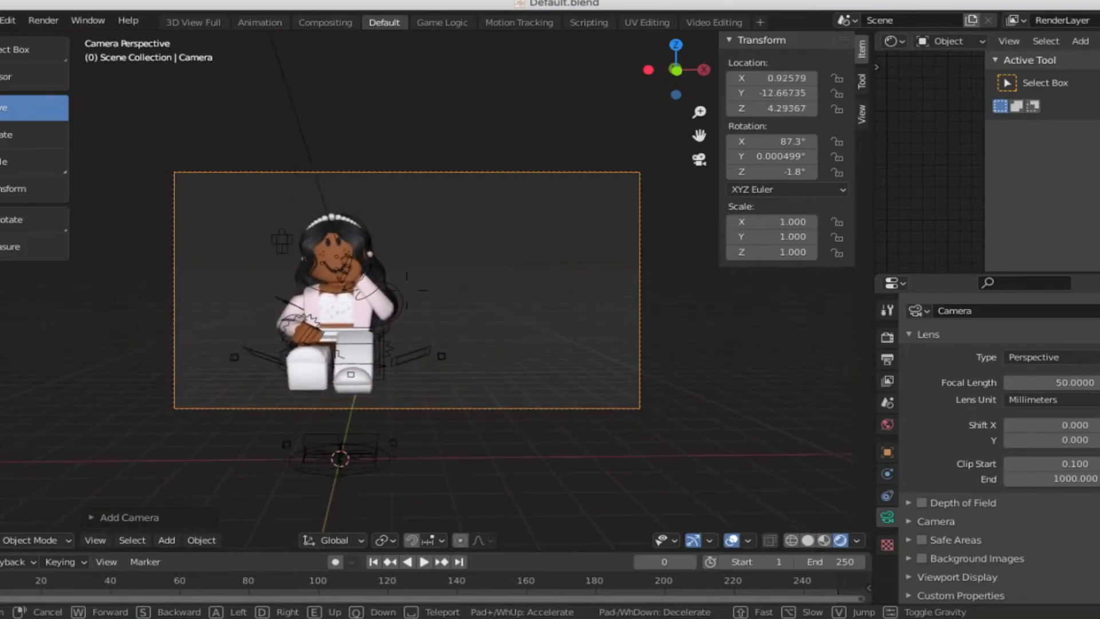
pyautogui.press('w')
pyautogui.press('s')
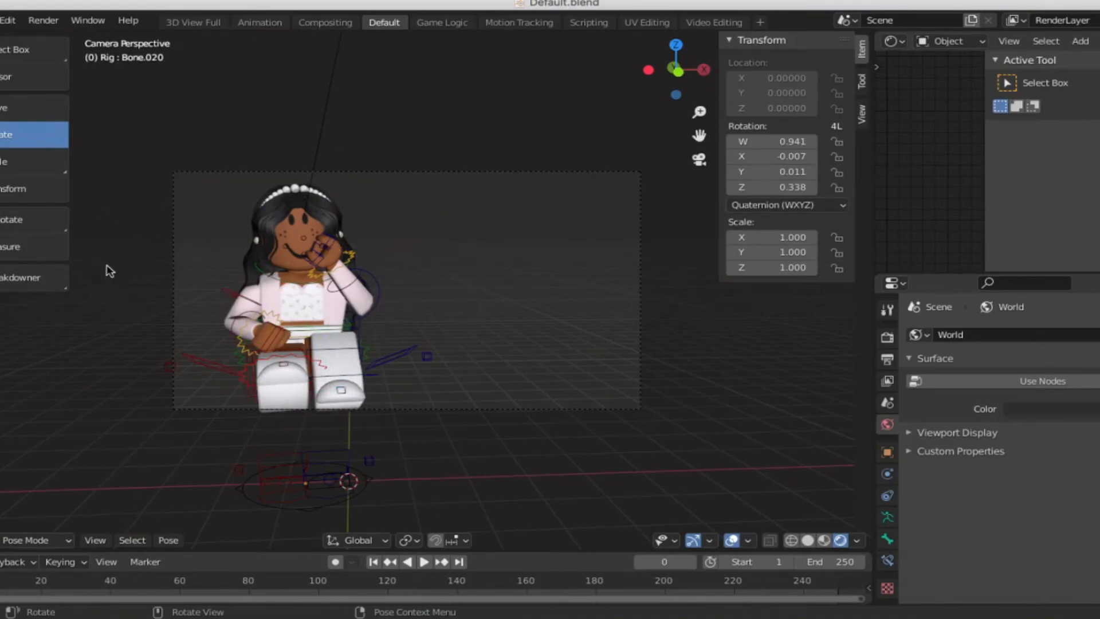
# Step: Render a still image of the character from the camera and reposition the render window
pyautogui.click(43, 21)
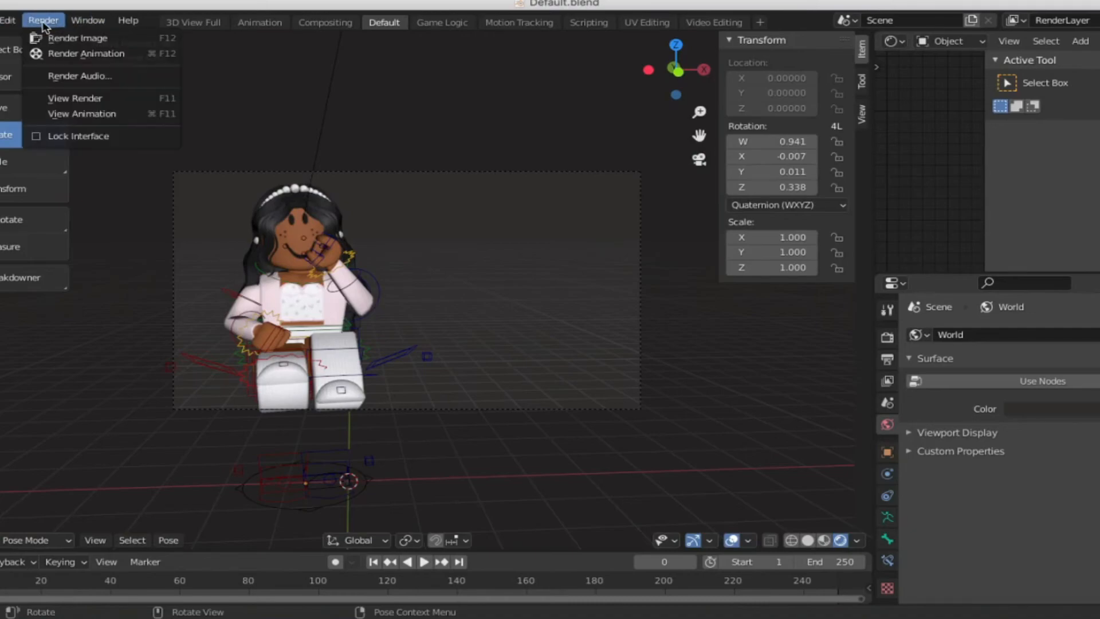
pyautogui.click(68, 36)
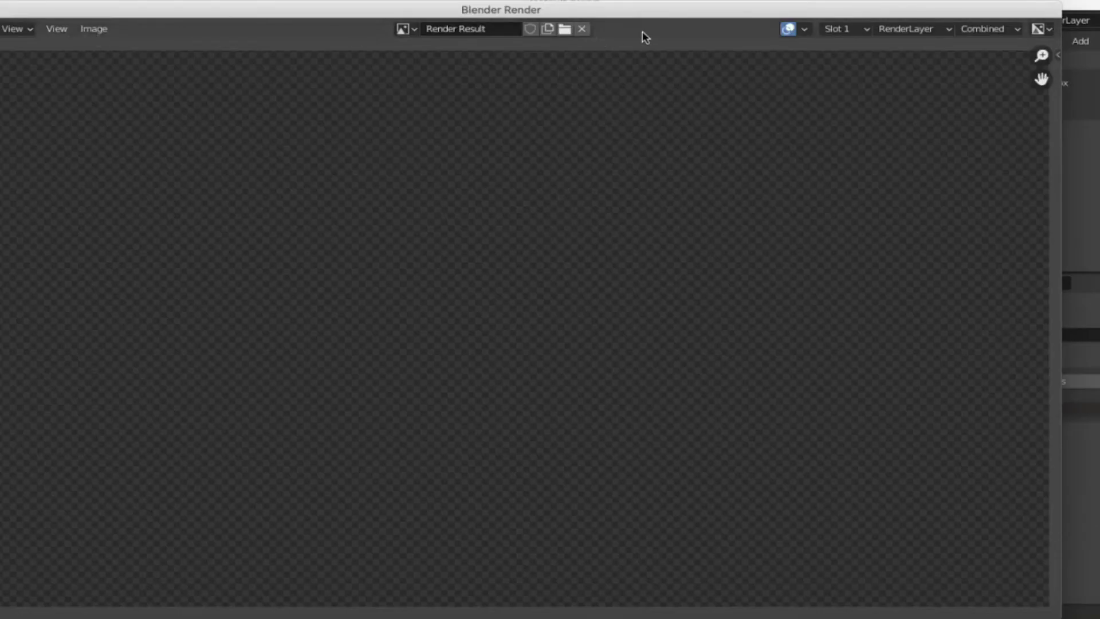
pyautogui.moveTo(642, 17); pyautogui.dragTo(693, 19)
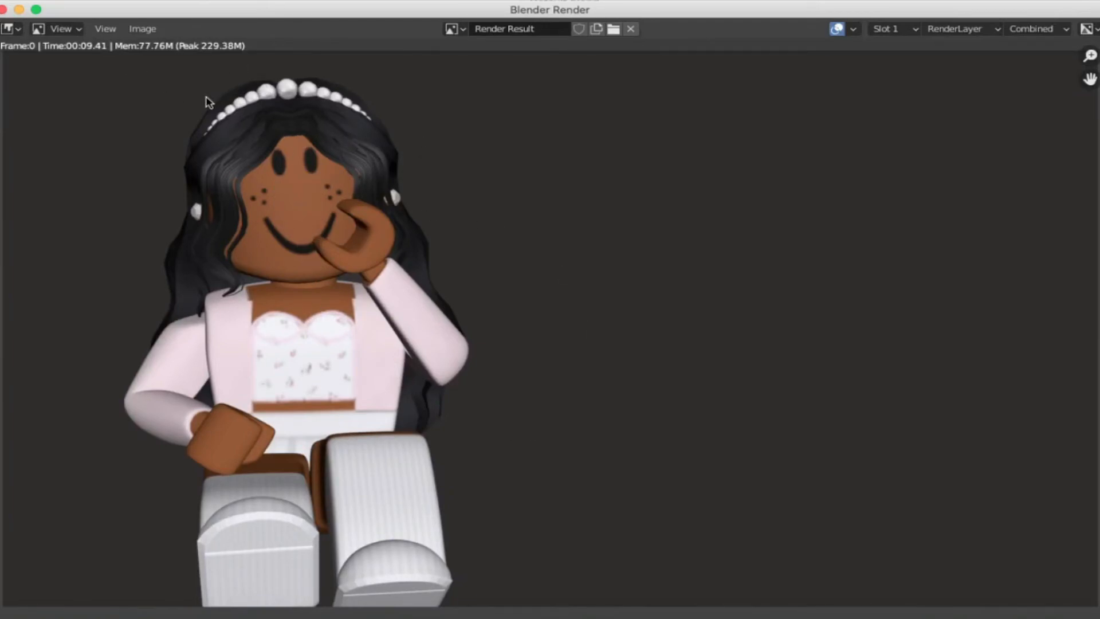
# Step: Save the rendered image as "testing again.png" in the Desktop folder
pyautogui.click(147, 29)
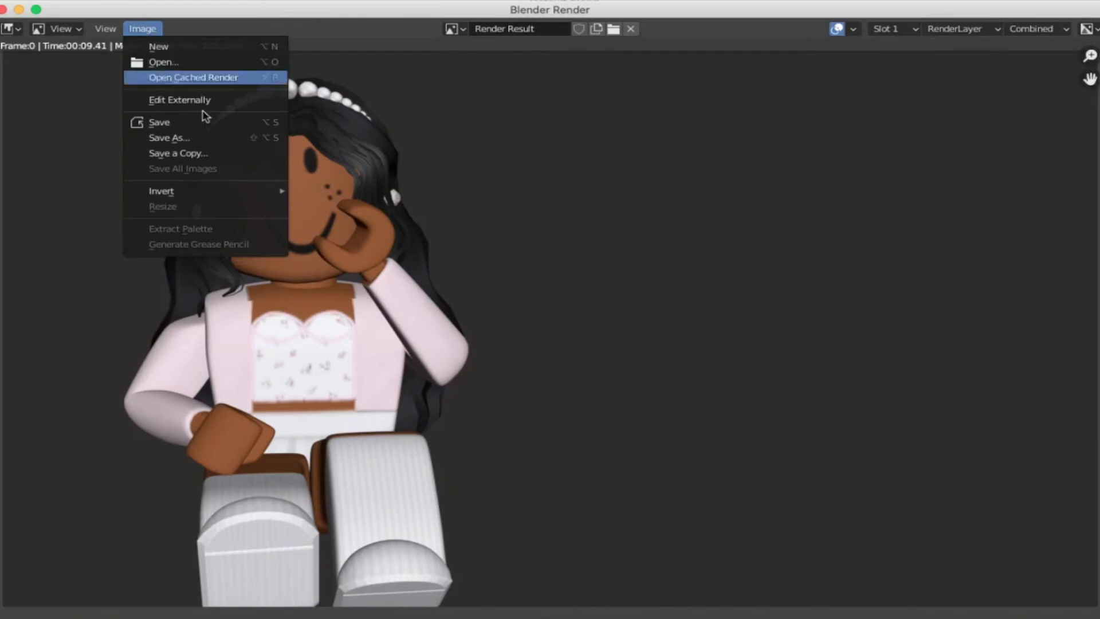
pyautogui.click(189, 138)
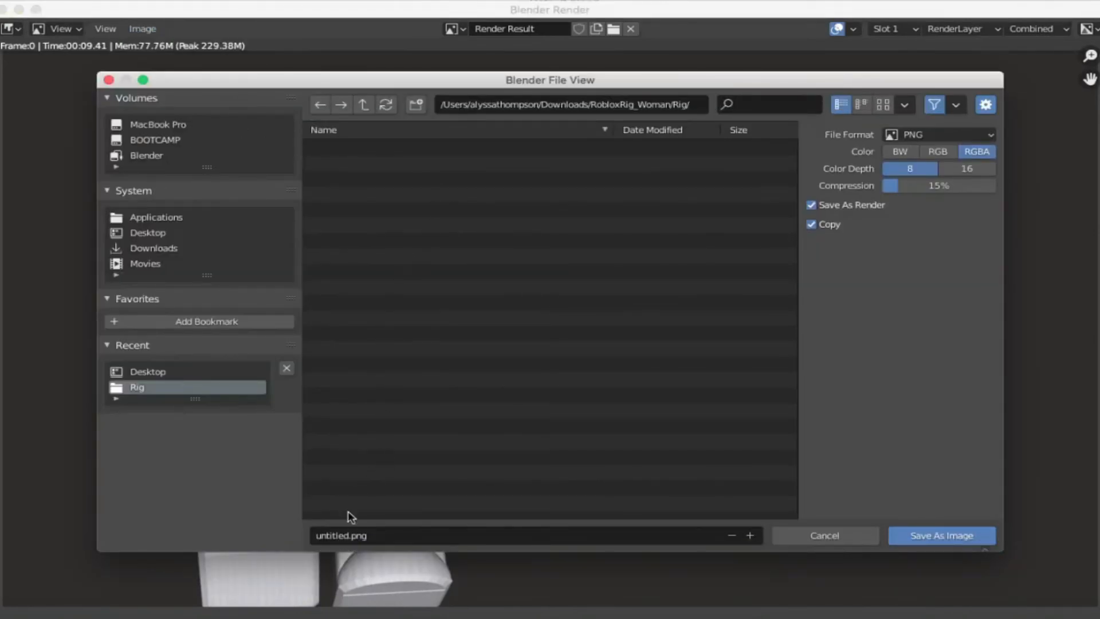
pyautogui.click(369, 535)
pyautogui.write('testing again')
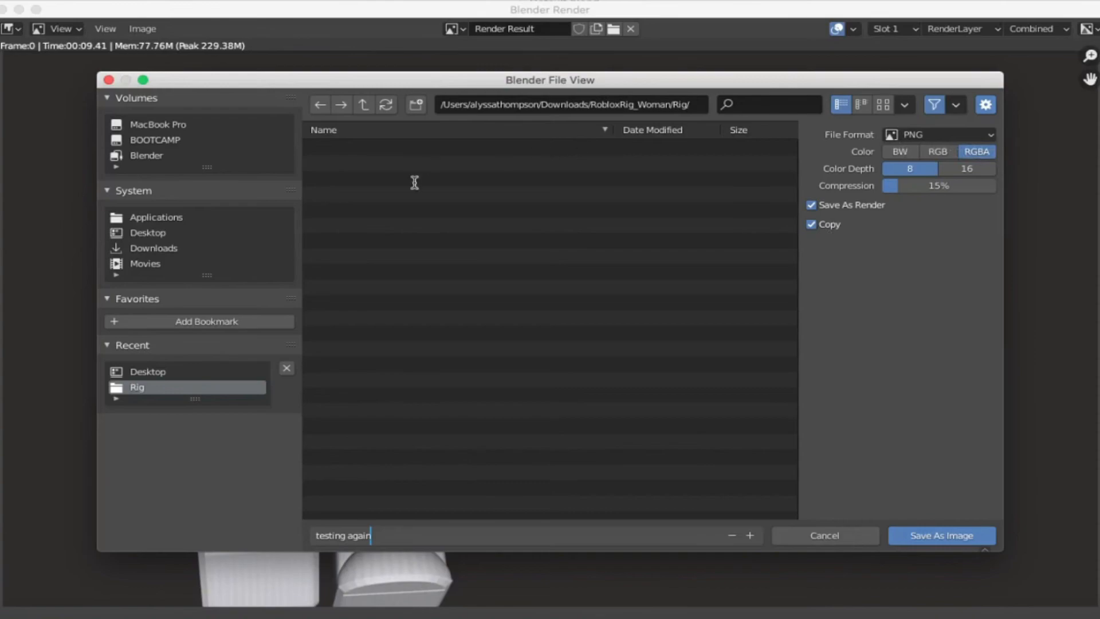
pyautogui.click(171, 373)
pyautogui.click(172, 375)
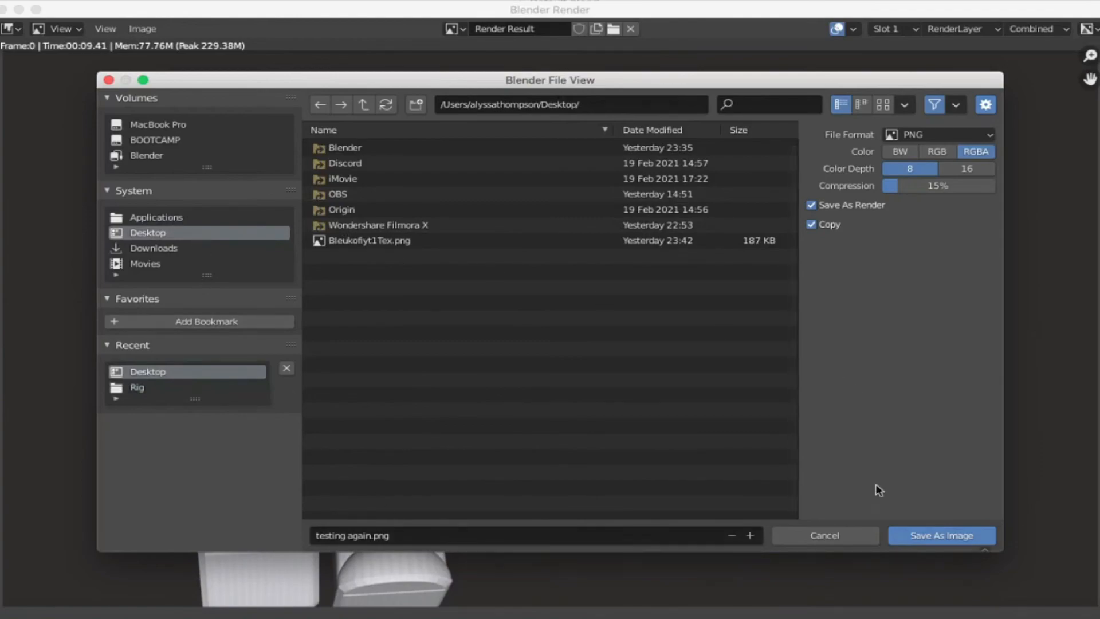
pyautogui.click(925, 535)
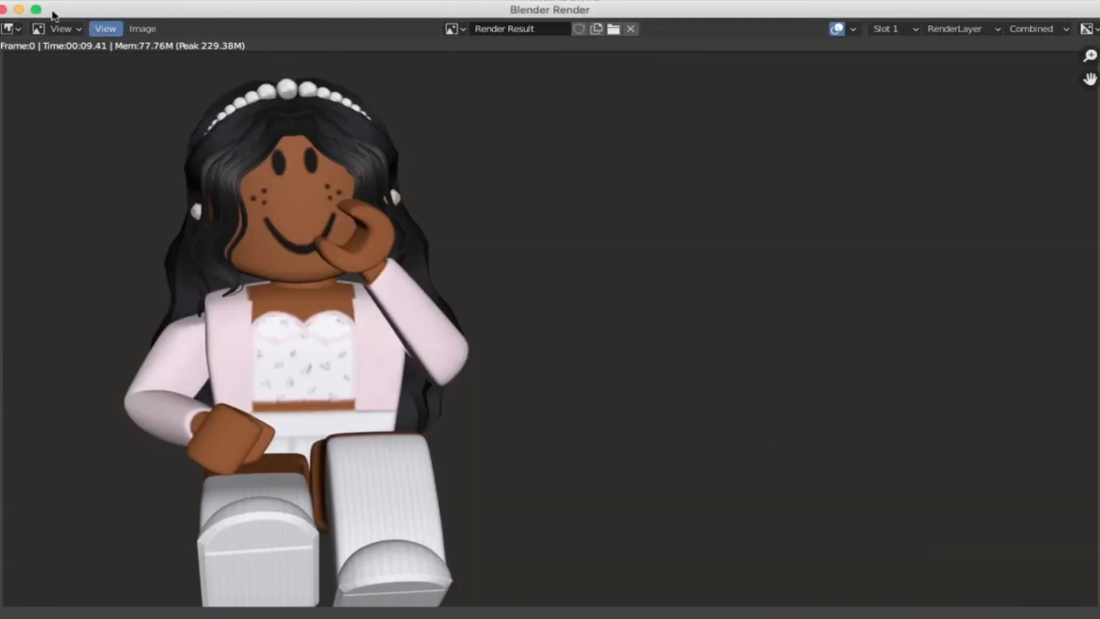
# Step: Close the render result and quit Blender without saving the project
pyautogui.click(3, 9)
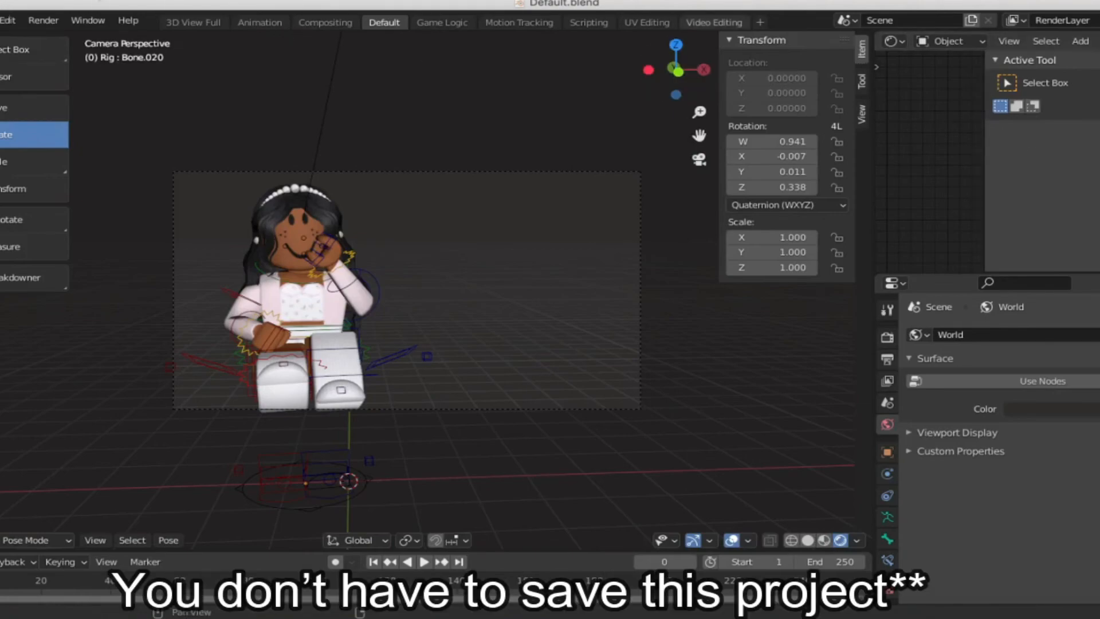
pyautogui.press('super+q')
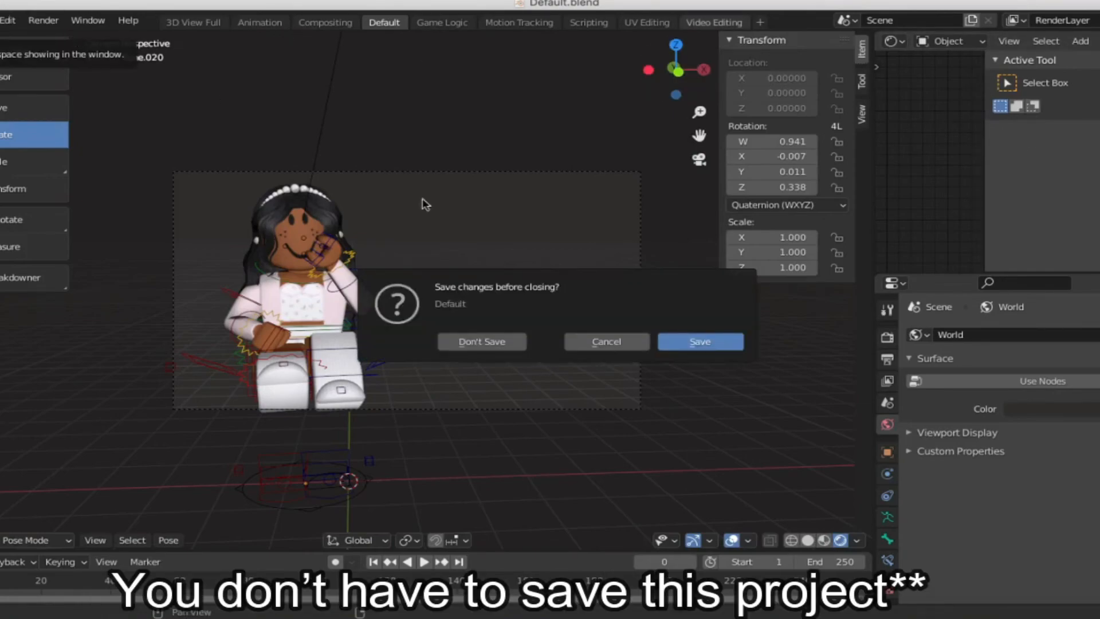
pyautogui.click(481, 340)
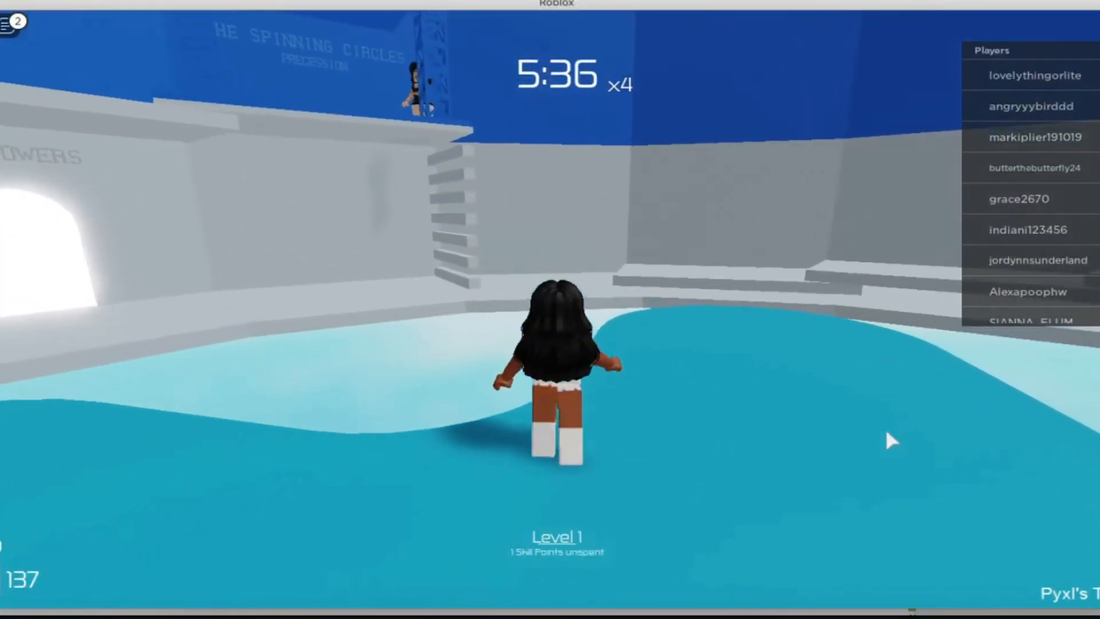
pyautogui.press('w')
pyautogui.press('d')
pyautogui.press('space')
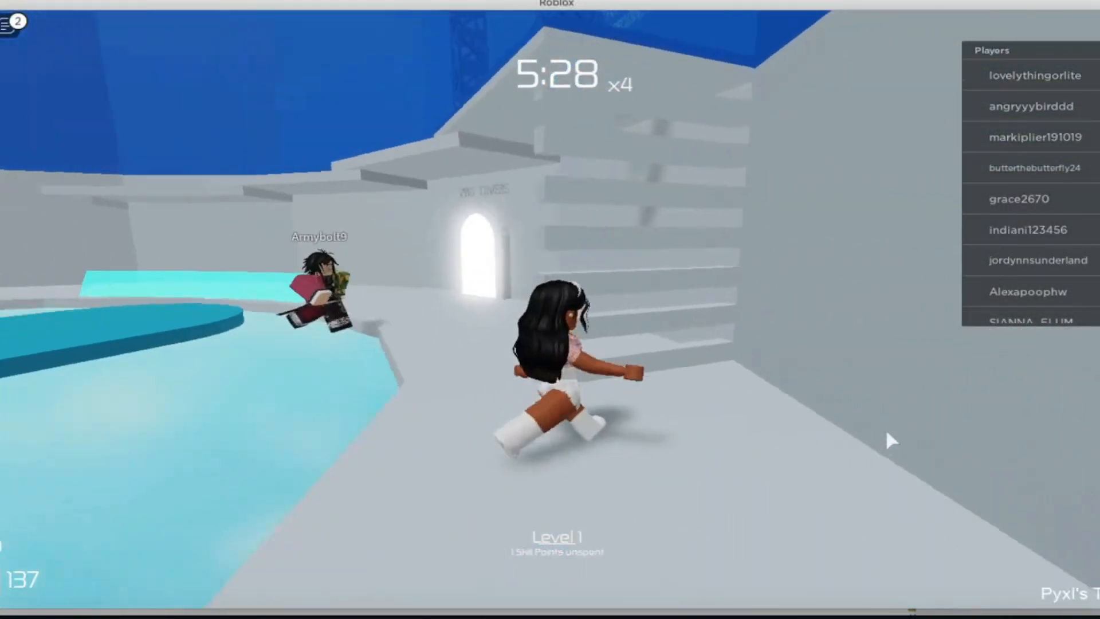
pyautogui.press('w')
pyautogui.press('space')
pyautogui.press('w')
pyautogui.press('a')
pyautogui.press('space')
pyautogui.press('w')
pyautogui.press('a')
pyautogui.press('a')
pyautogui.press('w')
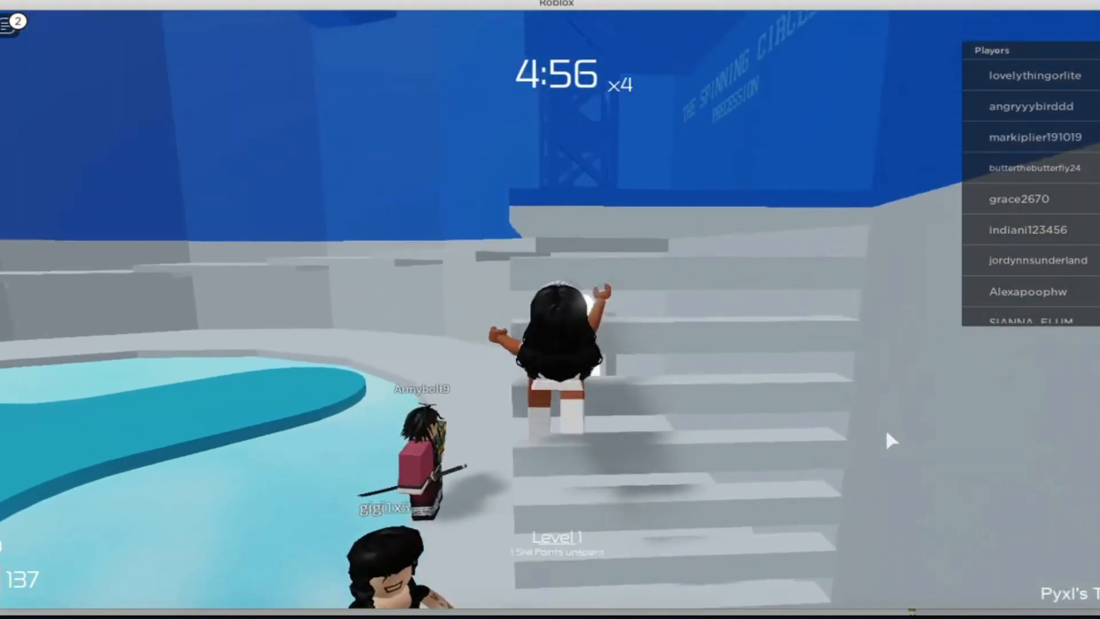
pyautogui.press('w')
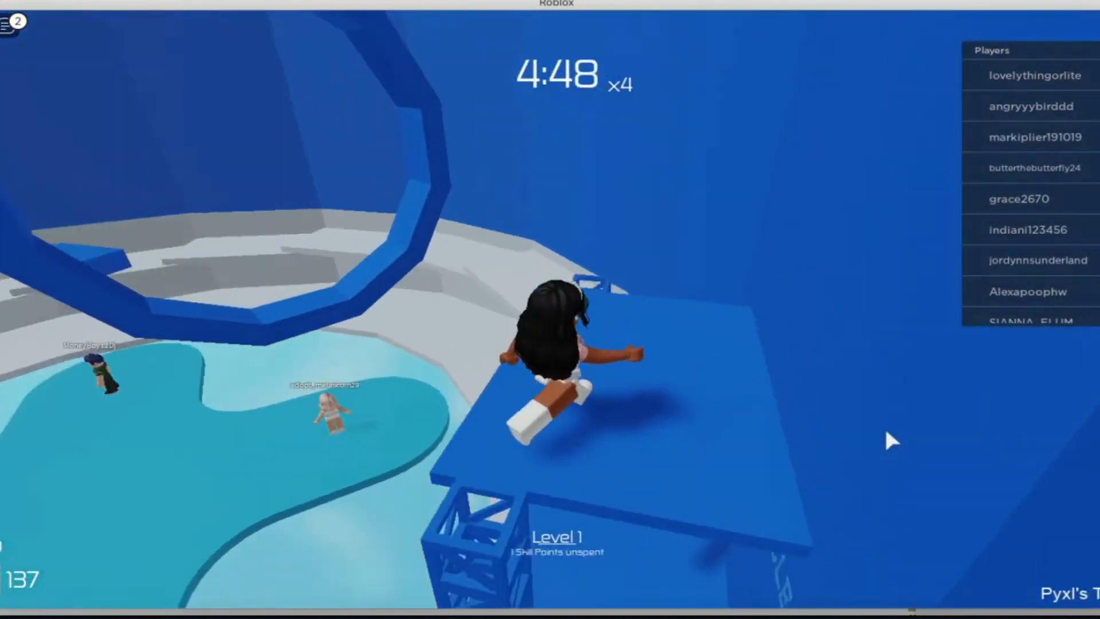
pyautogui.press('a')
pyautogui.press('w')
pyautogui.press('space')
pyautogui.press('w')
pyautogui.press('space')
pyautogui.press('d')
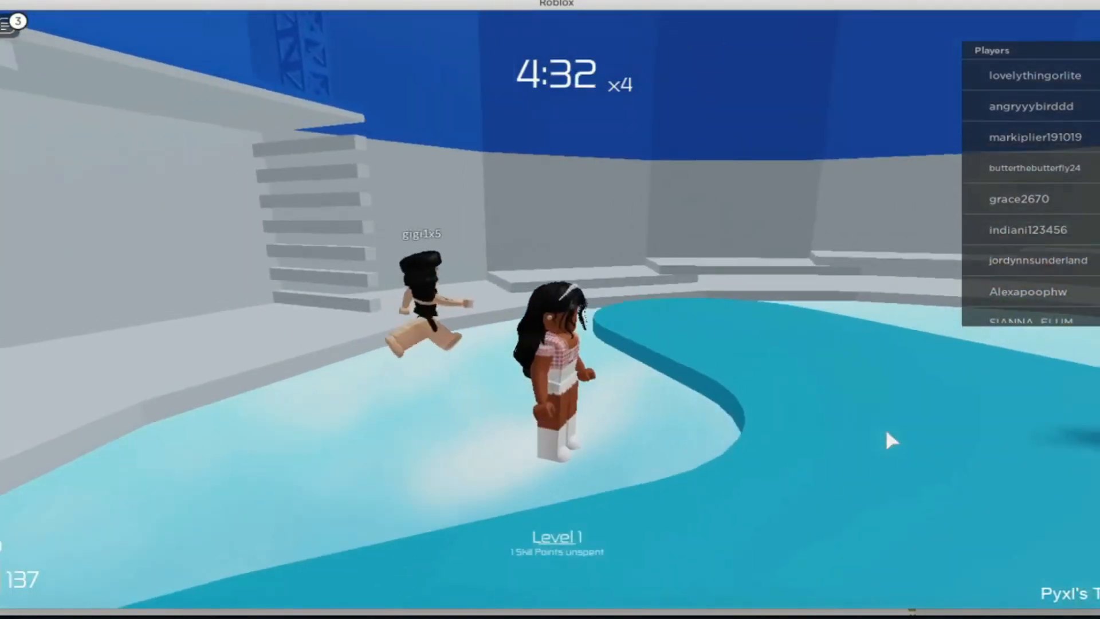
pyautogui.press('w')
pyautogui.press('space')
pyautogui.press('d')
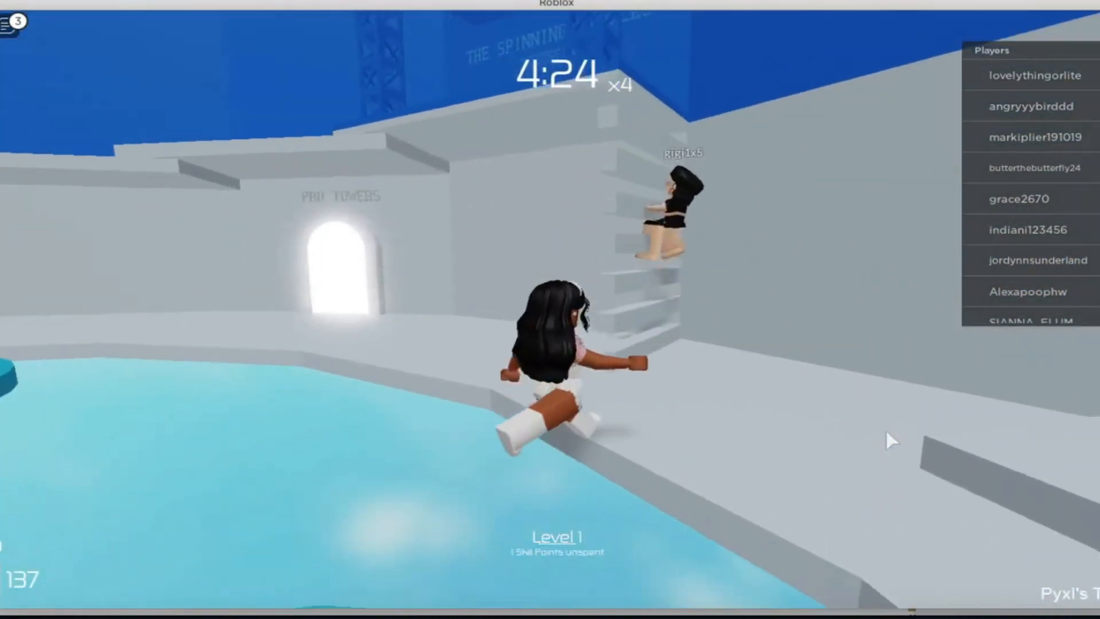
pyautogui.press('w')
pyautogui.press('d')
pyautogui.press('space')
pyautogui.press('w')
pyautogui.press('space')
pyautogui.press('space')
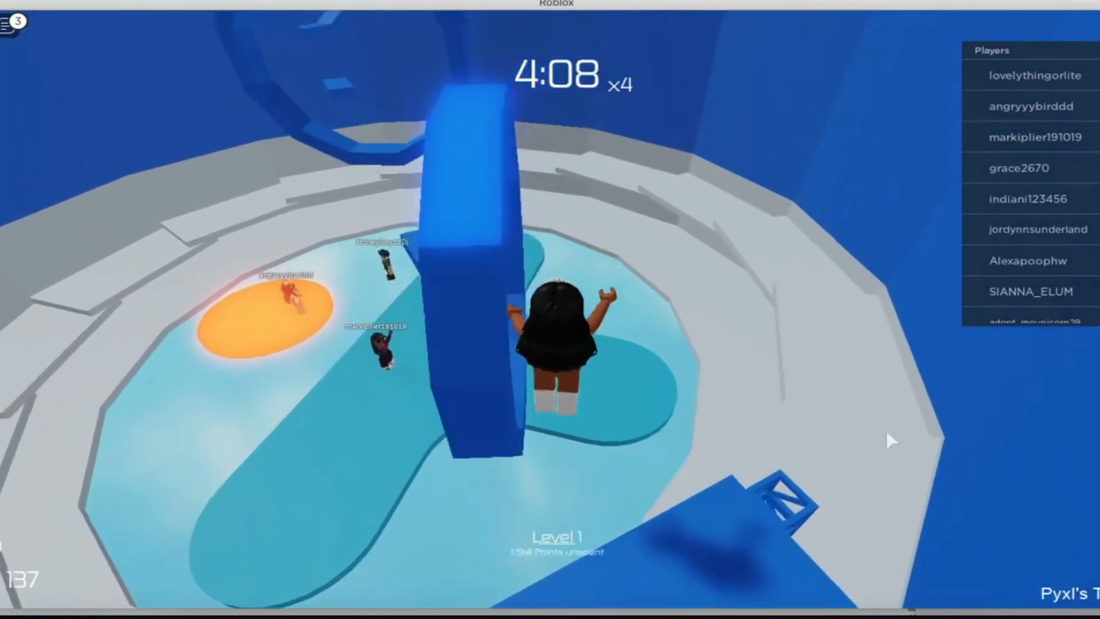
pyautogui.press('w')
pyautogui.press('a')
pyautogui.press('s')
pyautogui.press('s')
pyautogui.press('d')
pyautogui.press('s')
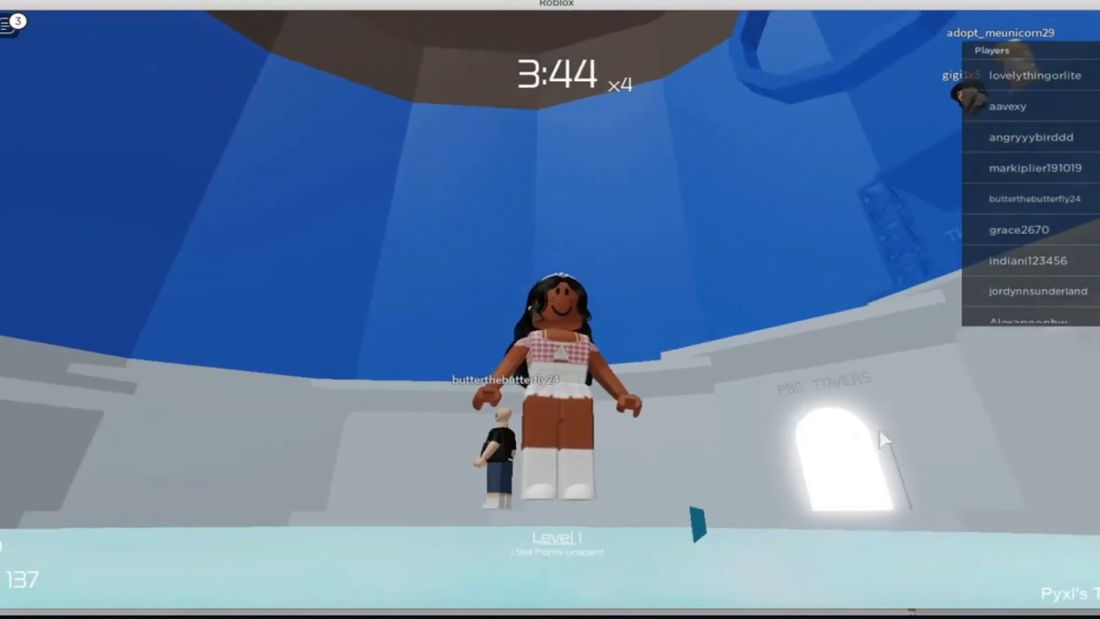
pyautogui.press('s')
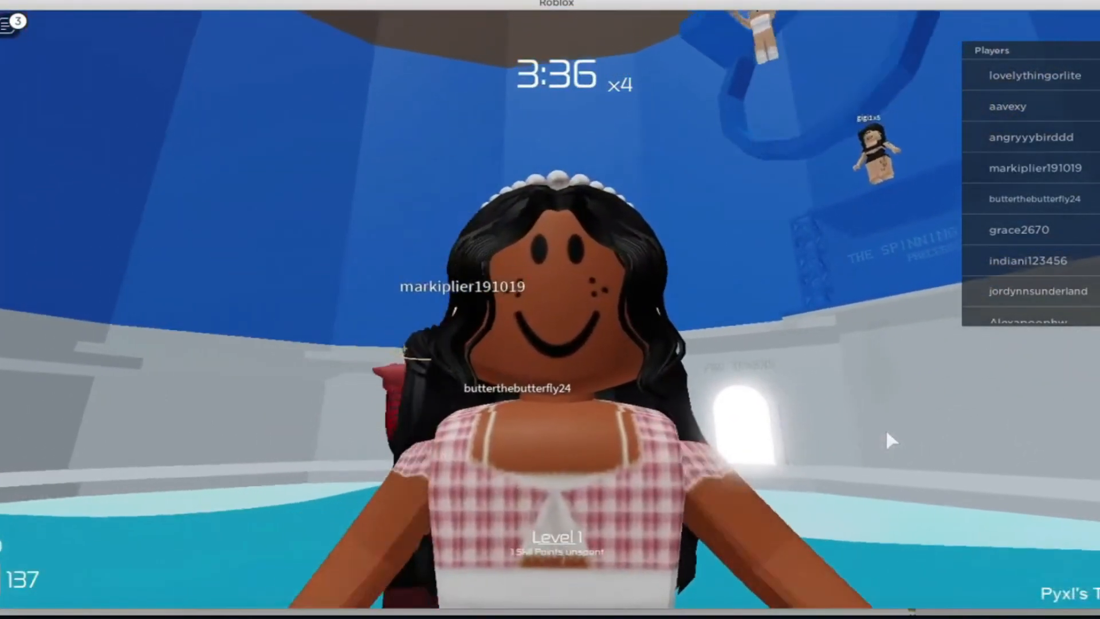
pyautogui.press('s')
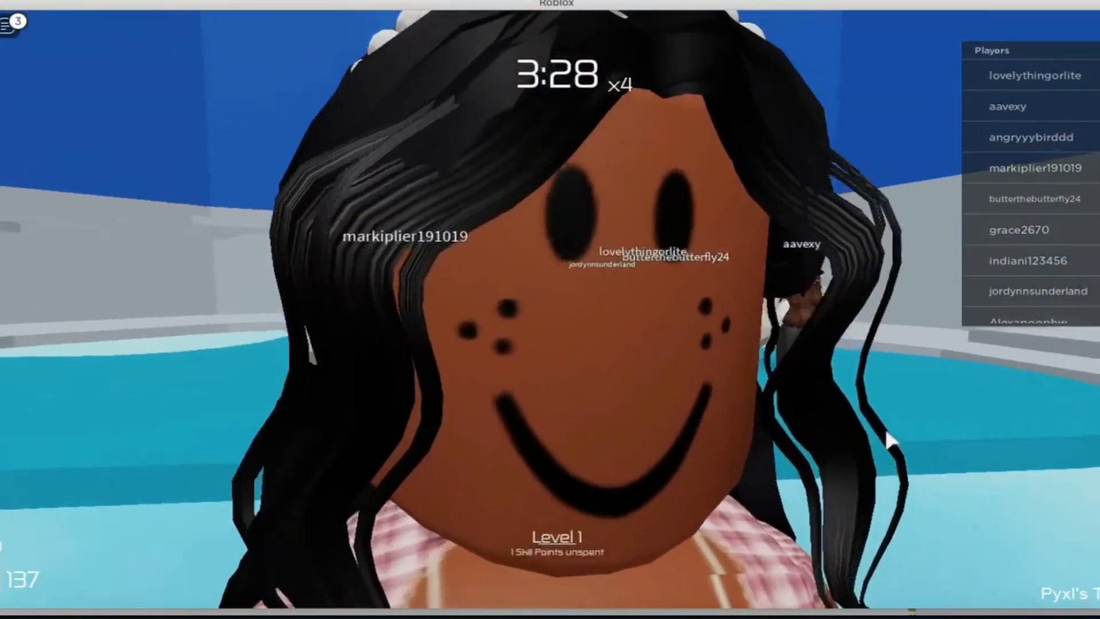
pyautogui.moveTo(886, 431); pyautogui.dragTo(879, 430, button='right')
pyautogui.scroll(-5, 886, 430)
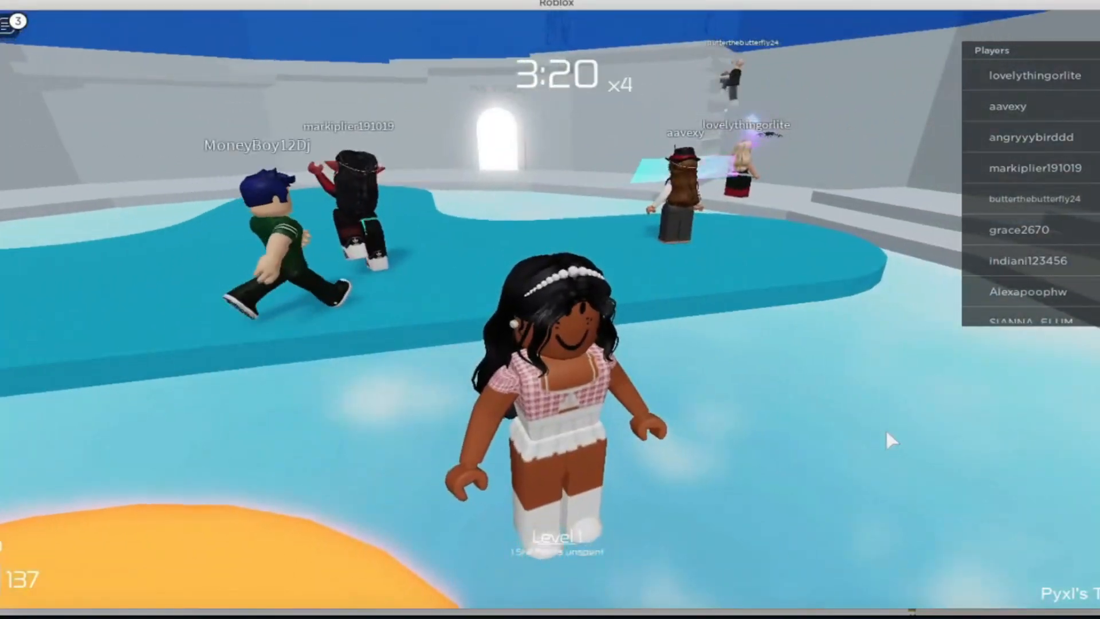